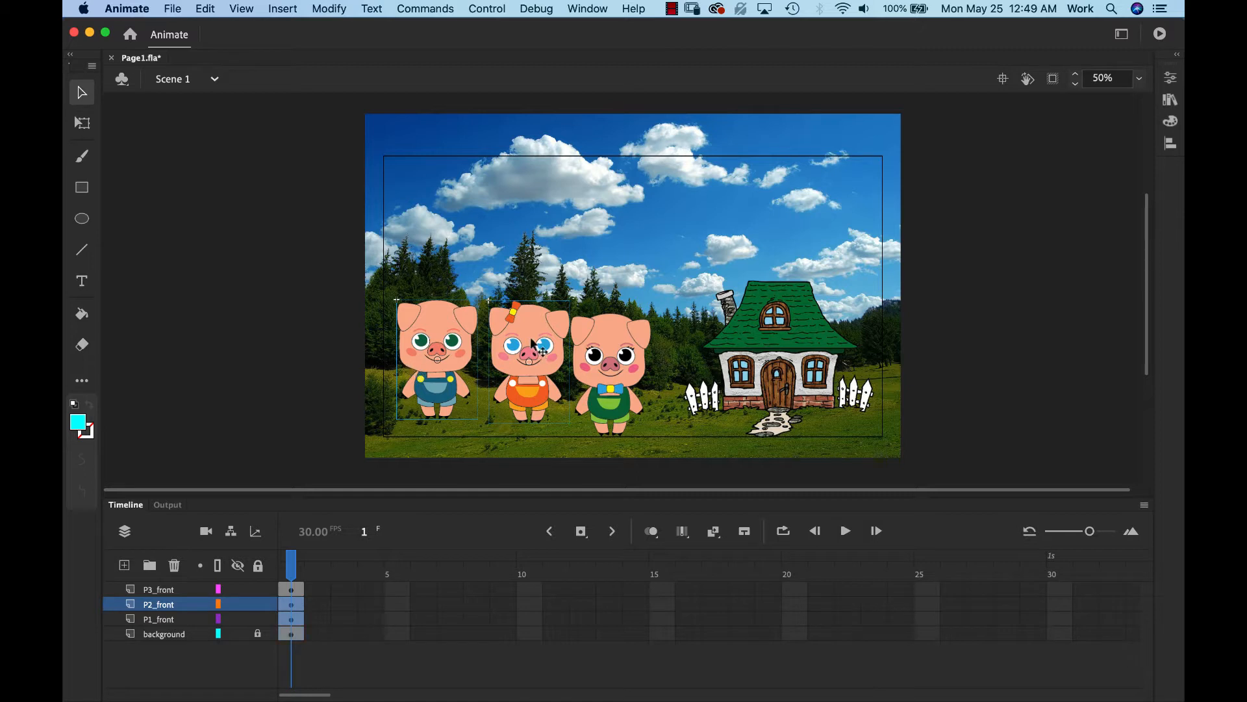
Step: Select all three pigs together with Free Transform and scale them down proportionally to roughly half their size
click(607, 348)
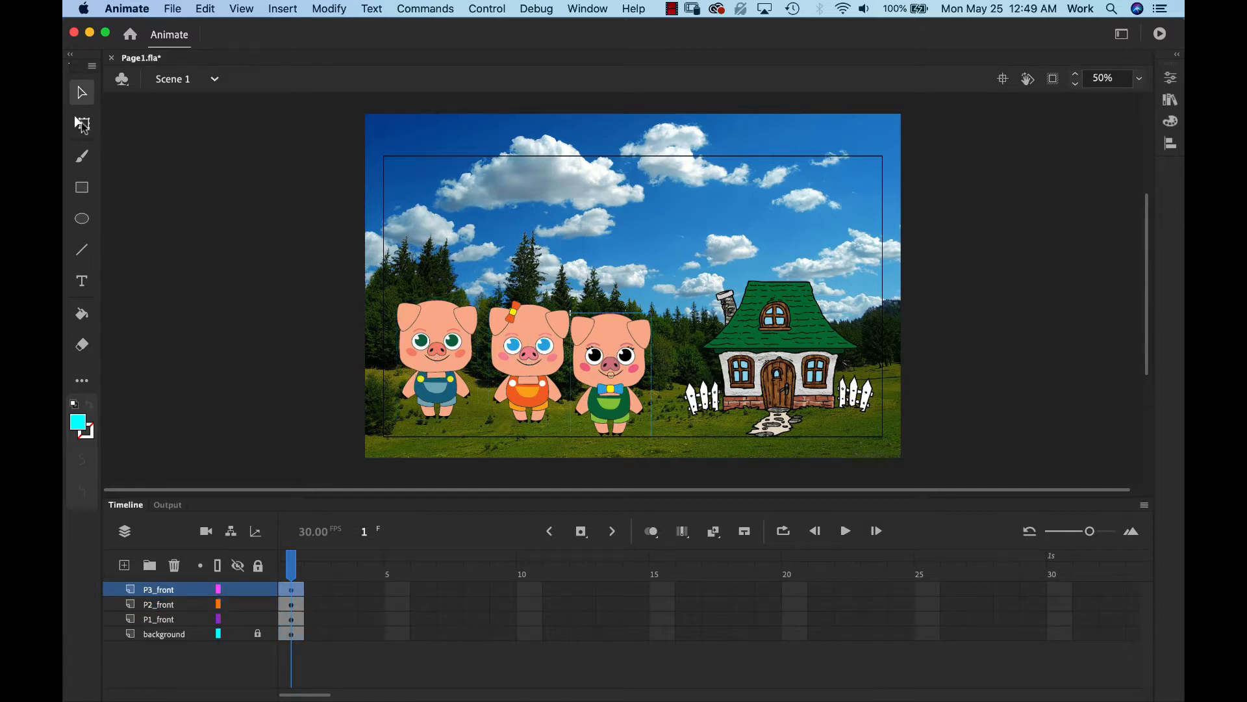
click(82, 125)
click(318, 310)
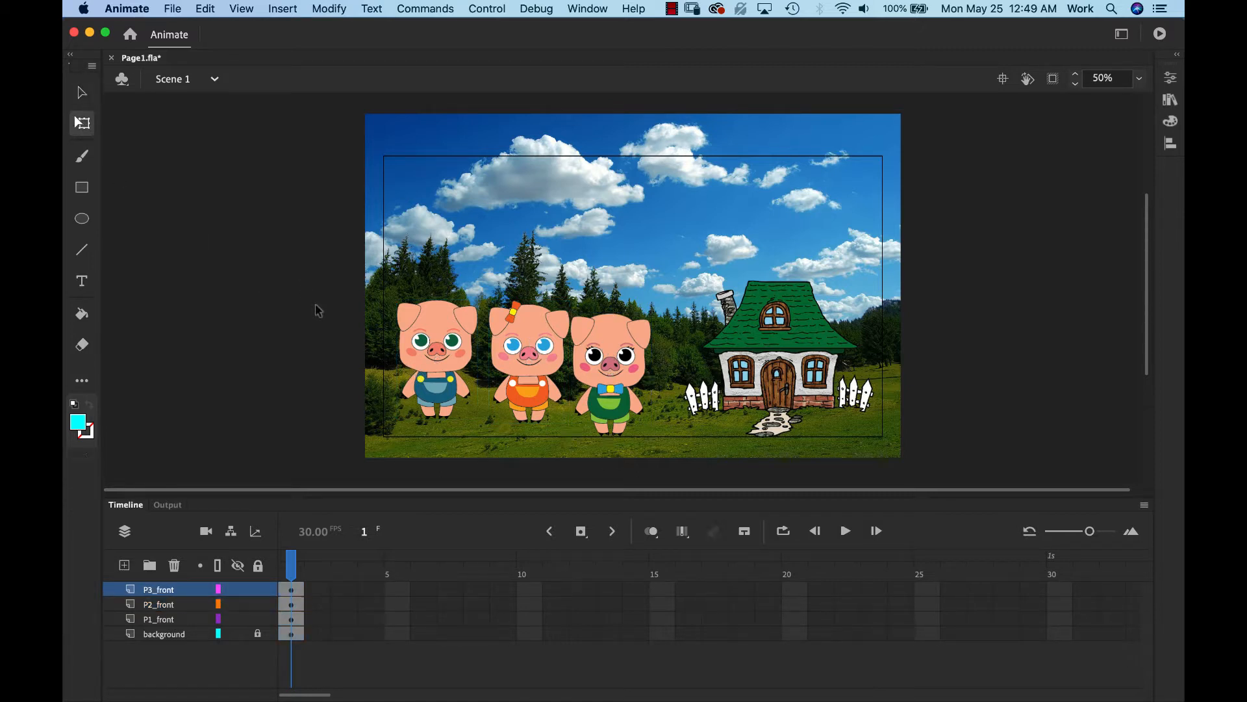
drag(290, 260, 681, 460)
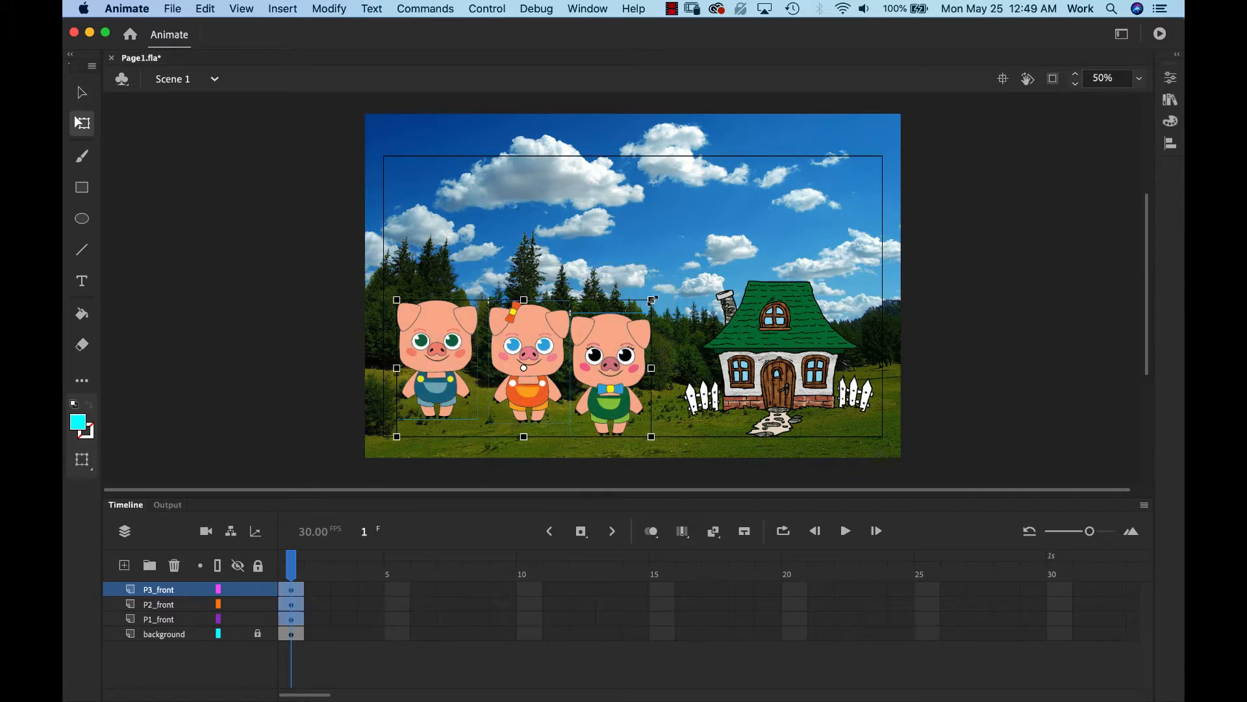
drag(652, 301, 613, 335)
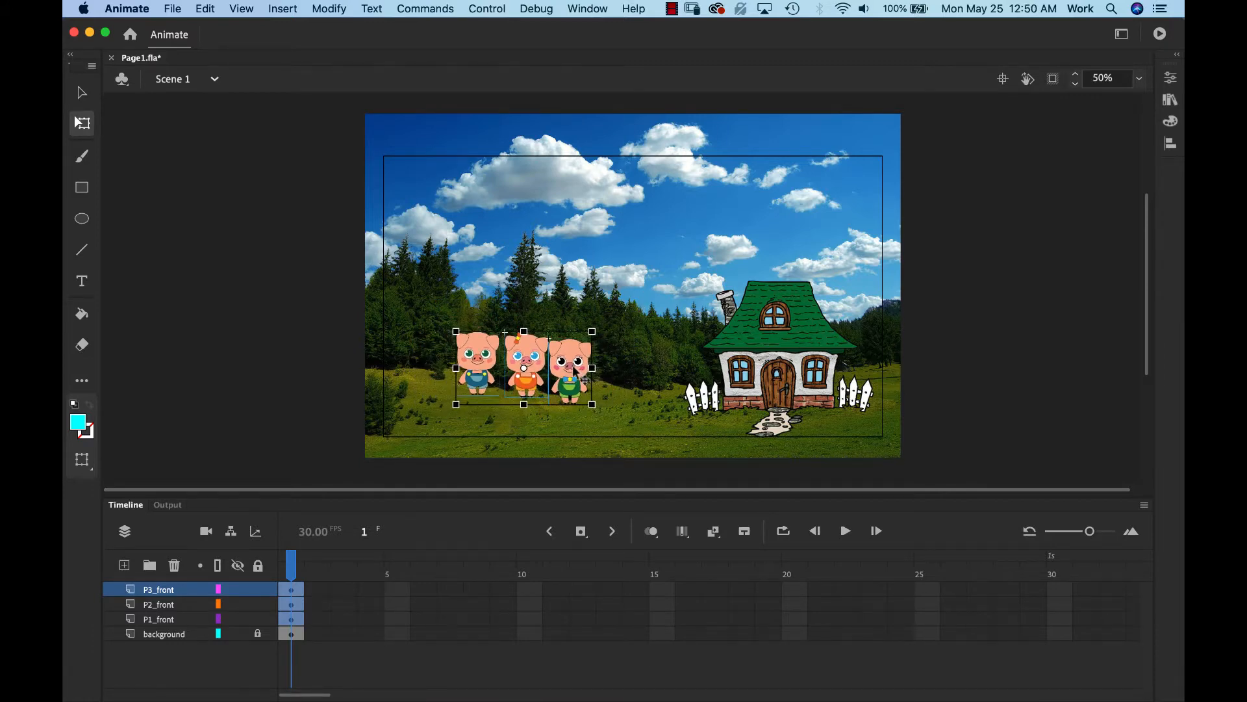
Step: Move the three shrunken pigs together to the lower-left grass area of the scene, then deselect them
drag(579, 377, 520, 407)
key(super+equal)
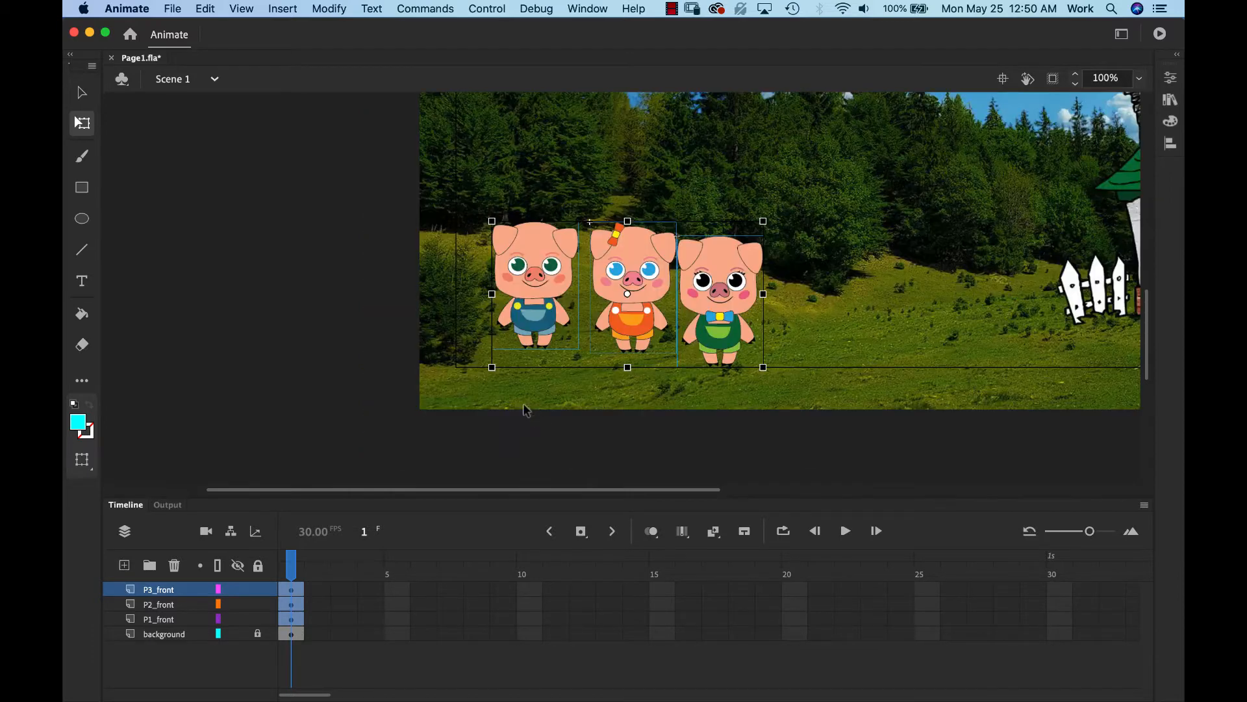
drag(808, 306, 533, 351)
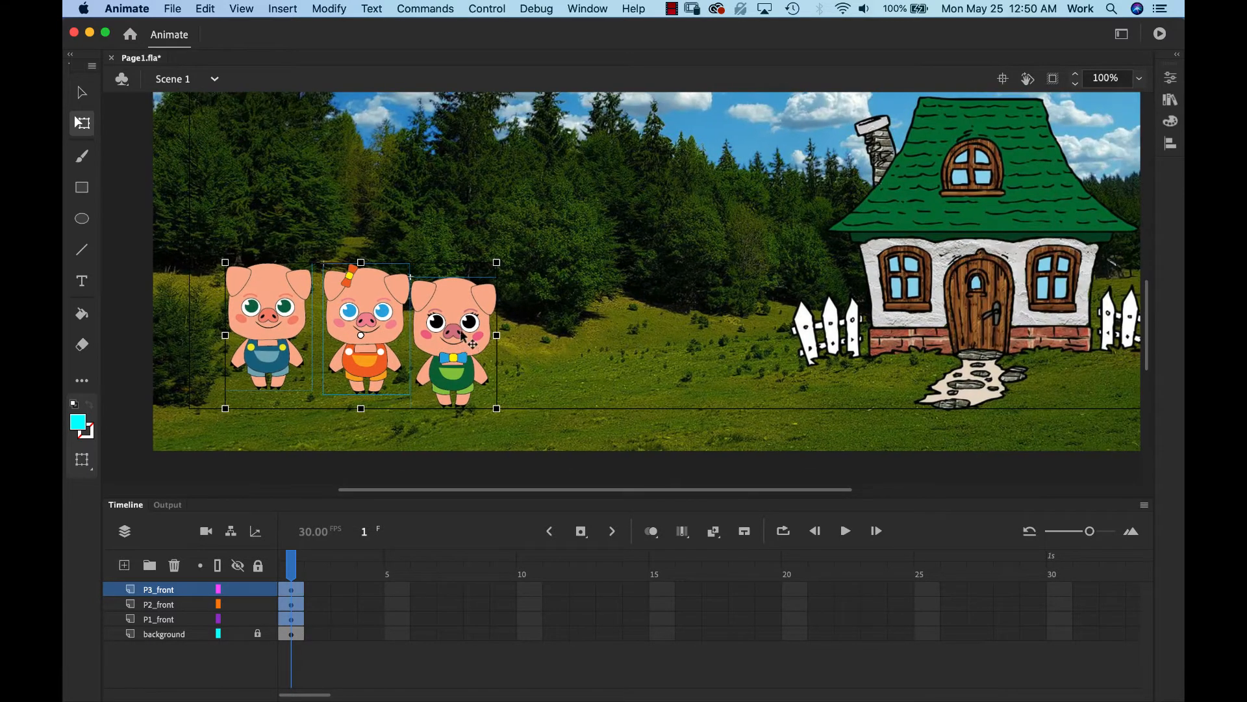
drag(464, 334, 464, 350)
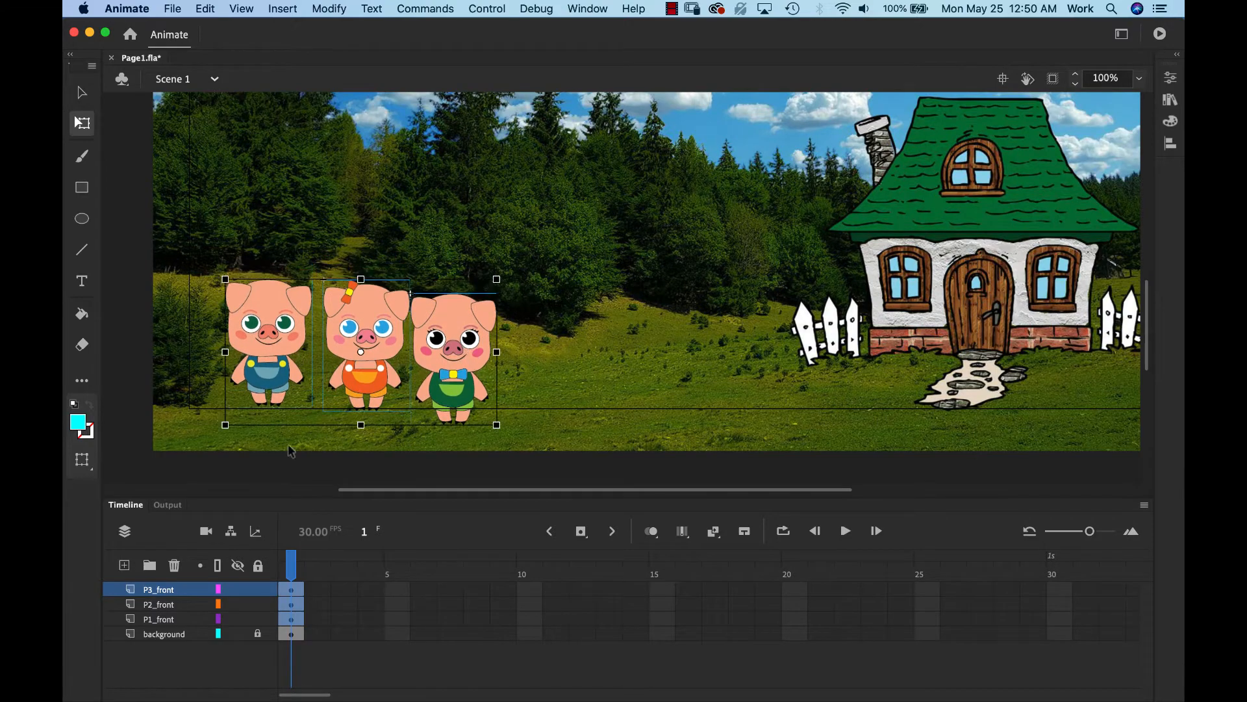
click(214, 464)
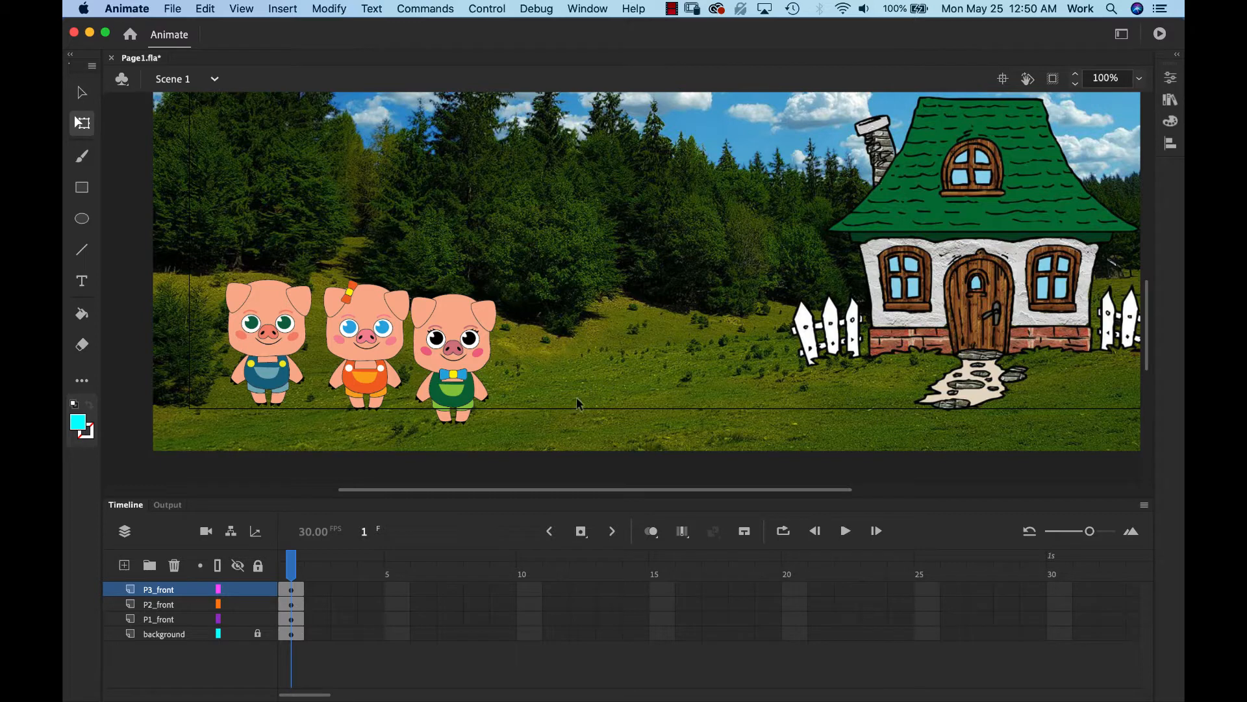
Step: With content outside the stage temporarily clipped, move each pig up until its feet sit just inside the stage's lower edge
click(1054, 80)
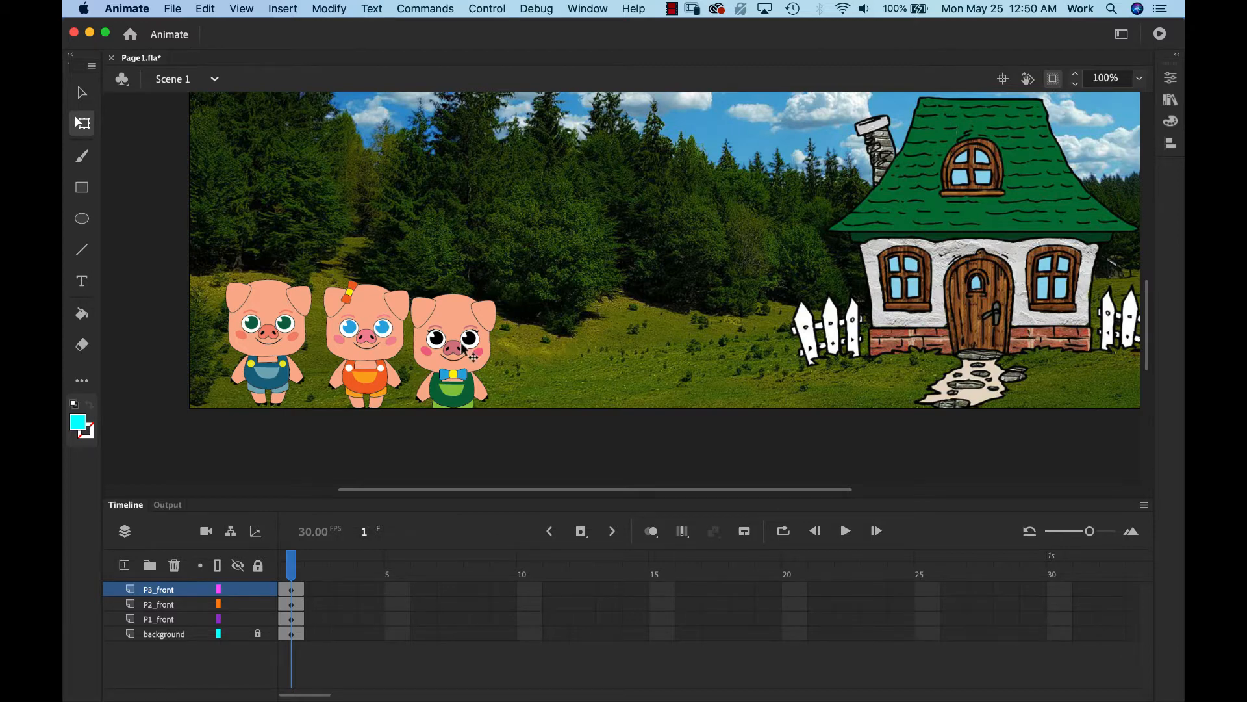
drag(468, 343, 469, 325)
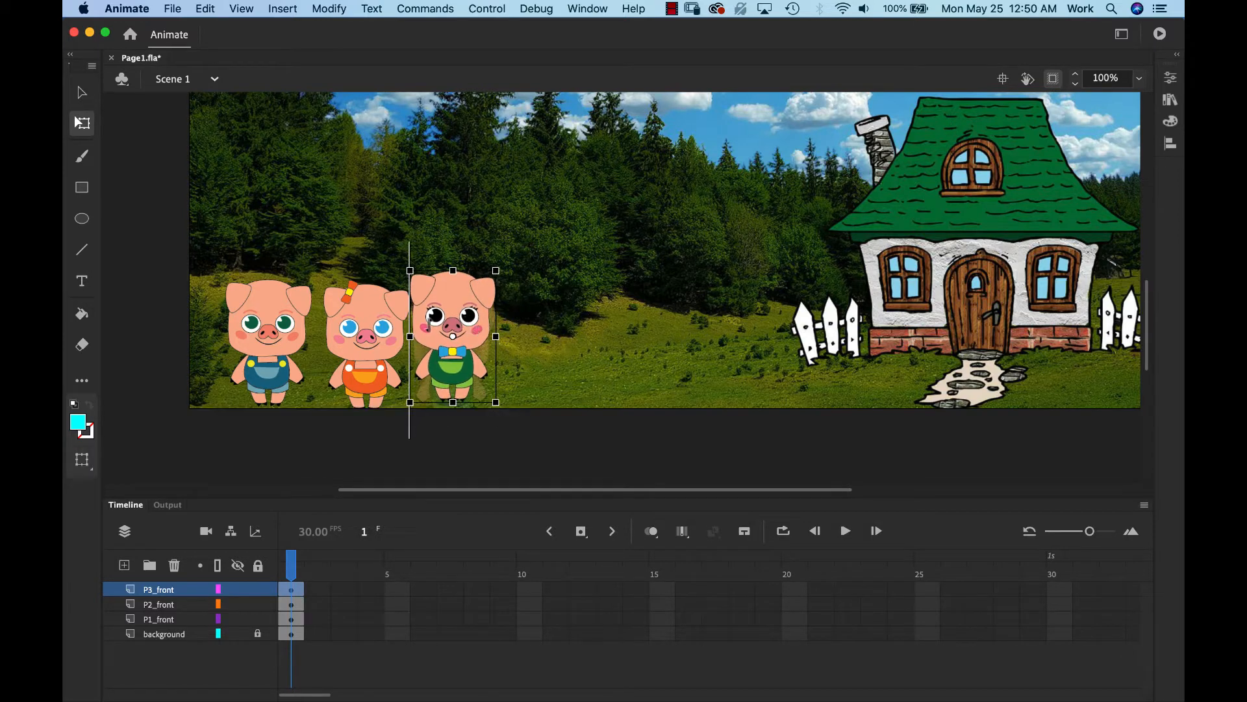
drag(376, 340, 372, 327)
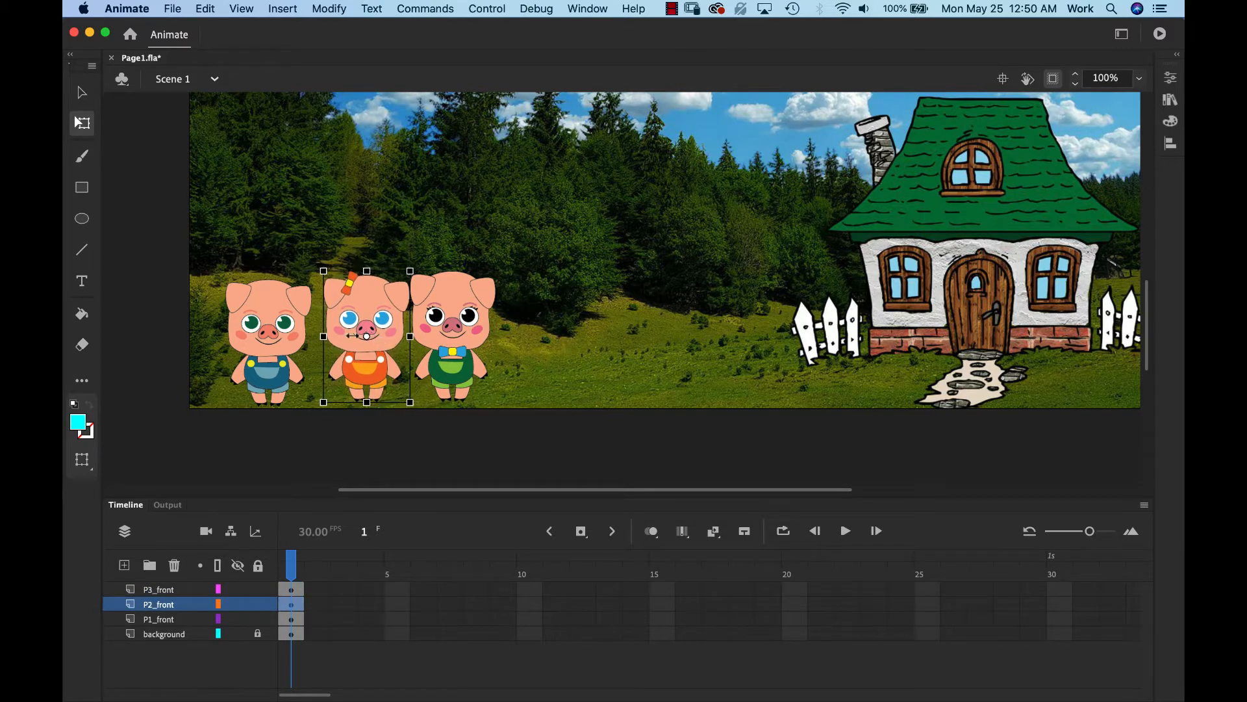
drag(269, 345, 268, 342)
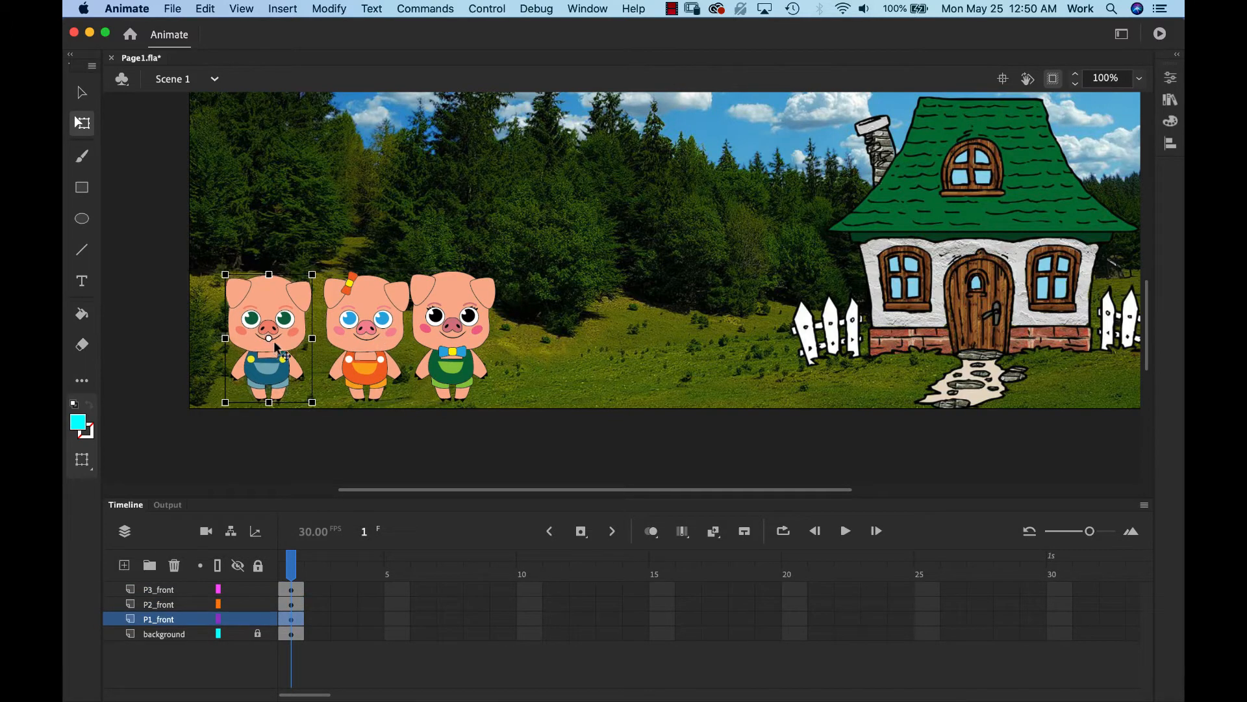
click(1055, 80)
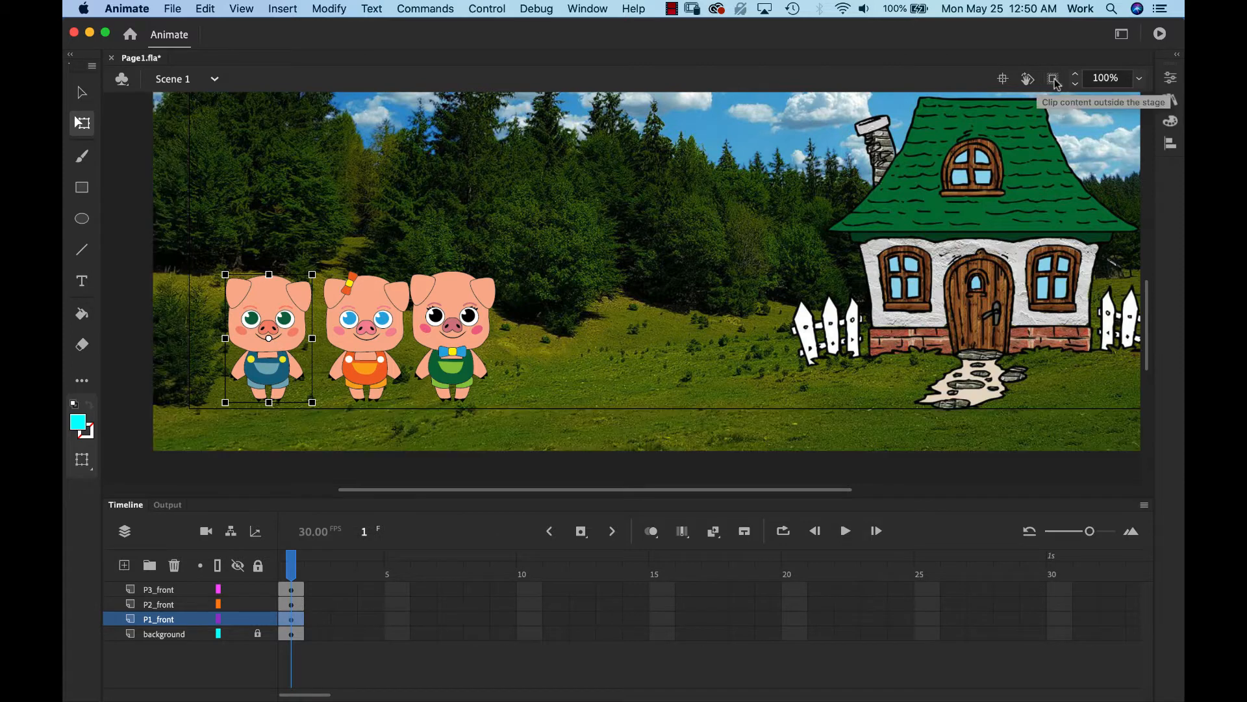
key(super+minus)
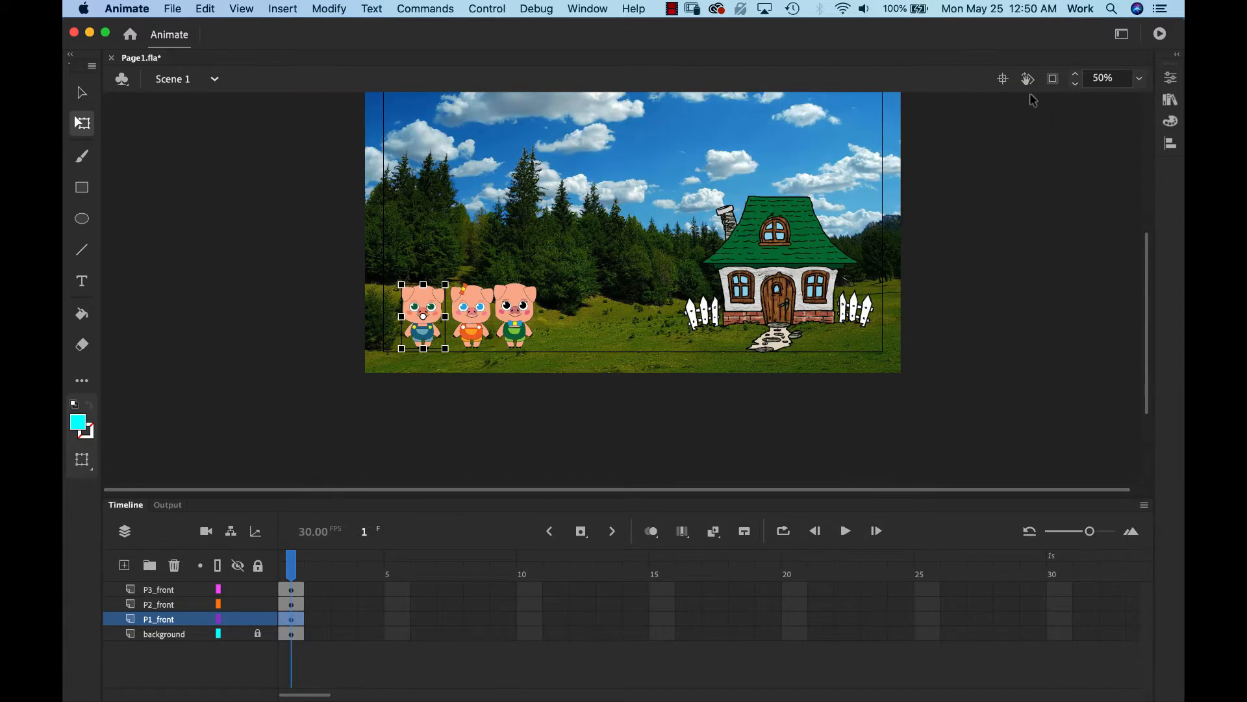
click(245, 363)
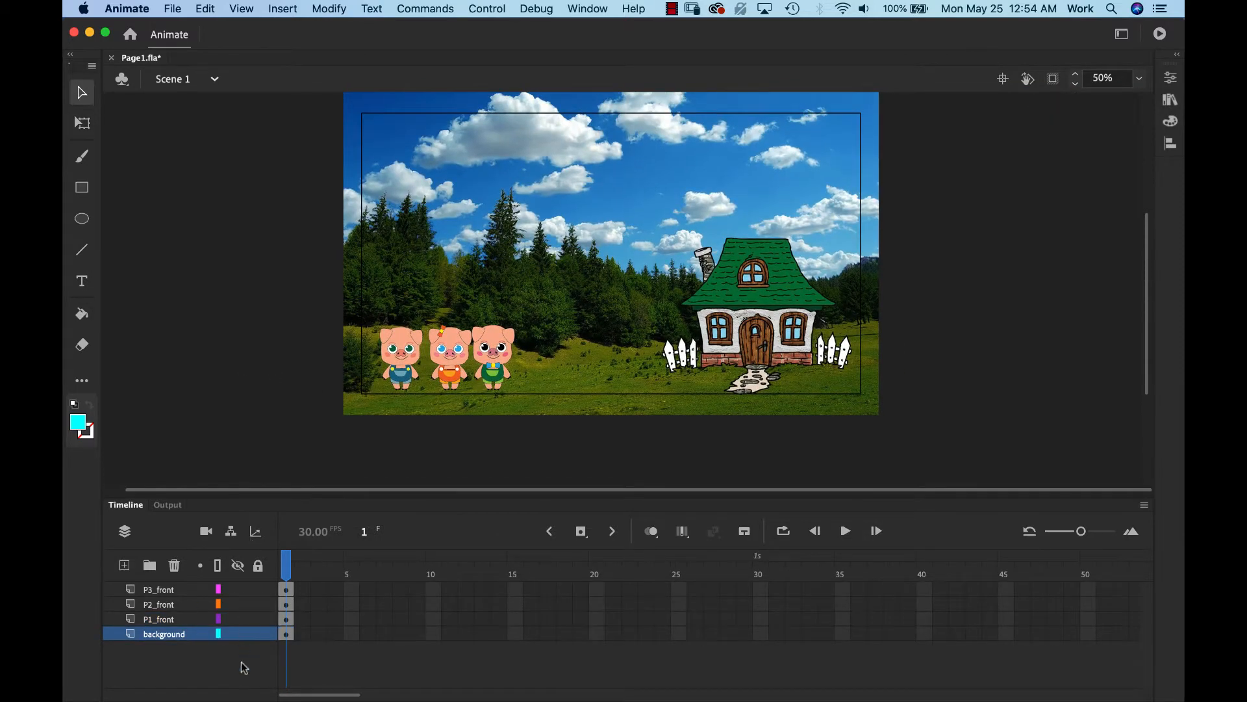
Step: Try out layer locking on the P3_front, P2_front and background layers, and unlock them again
click(259, 589)
click(258, 604)
click(258, 633)
click(258, 604)
click(259, 589)
click(258, 634)
Step: Hide and show again the background, P1_front, P2_front and P3_front layers one at a time
click(162, 635)
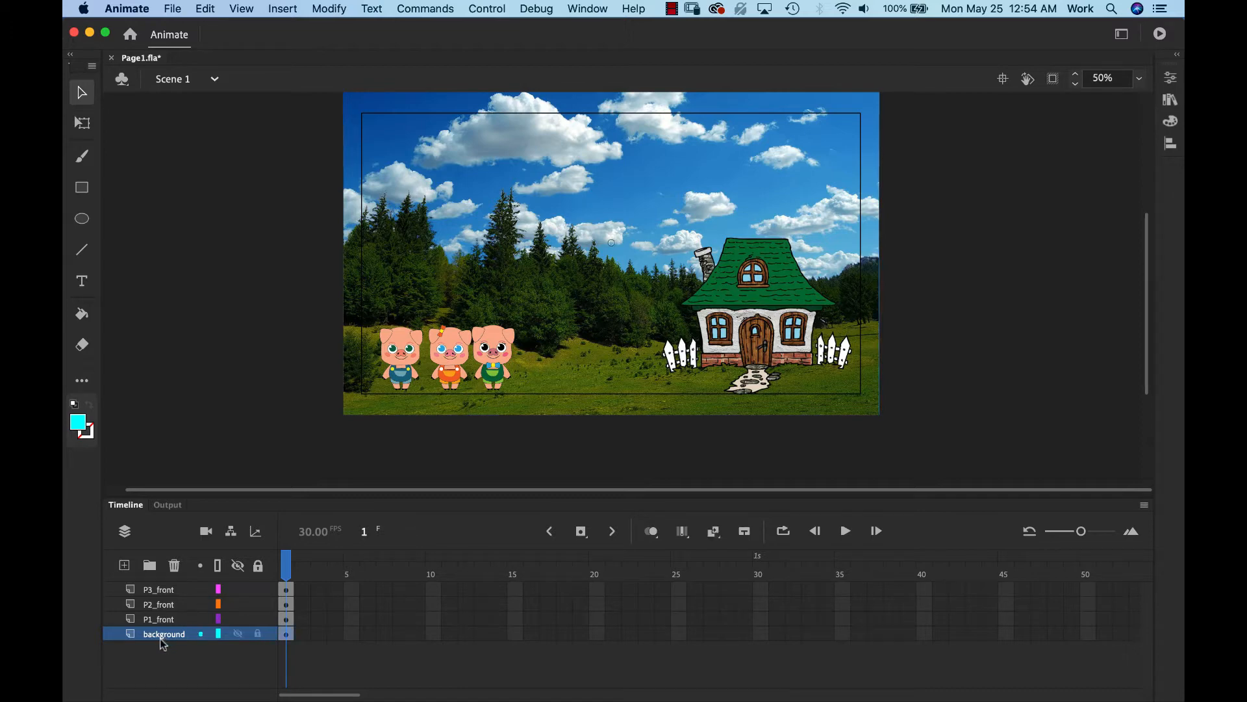
click(238, 634)
click(238, 633)
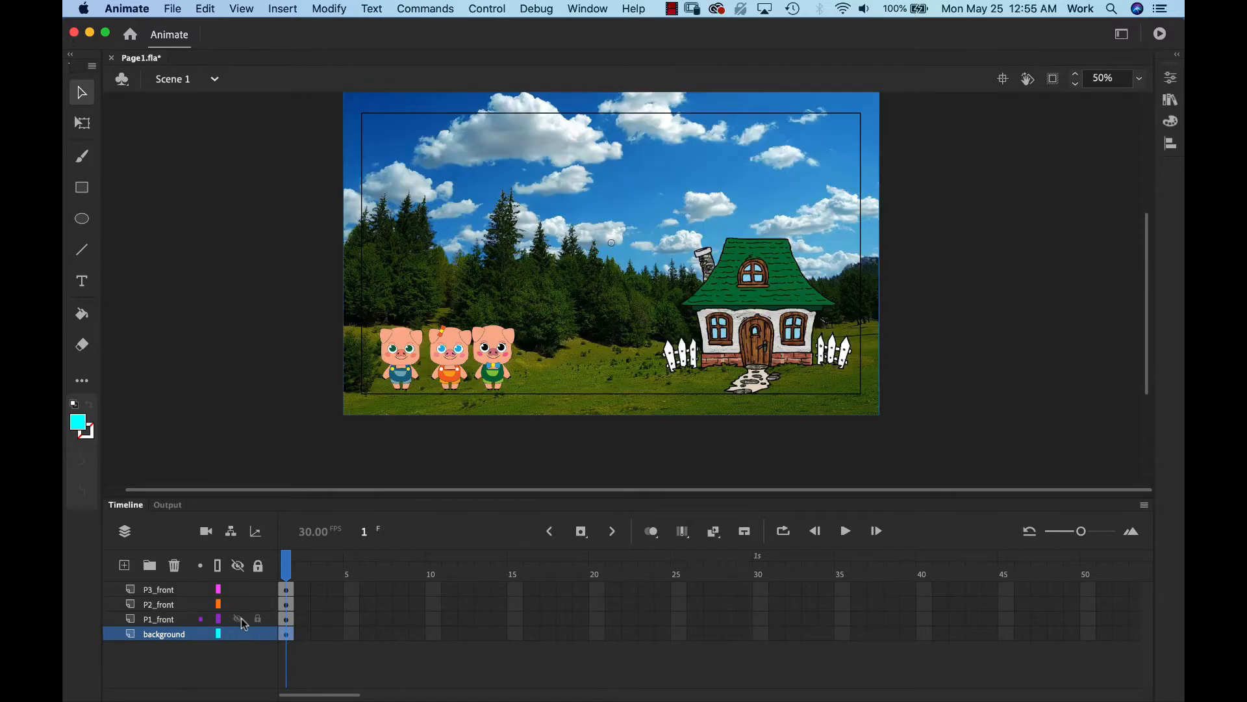
click(238, 619)
click(238, 619)
click(239, 604)
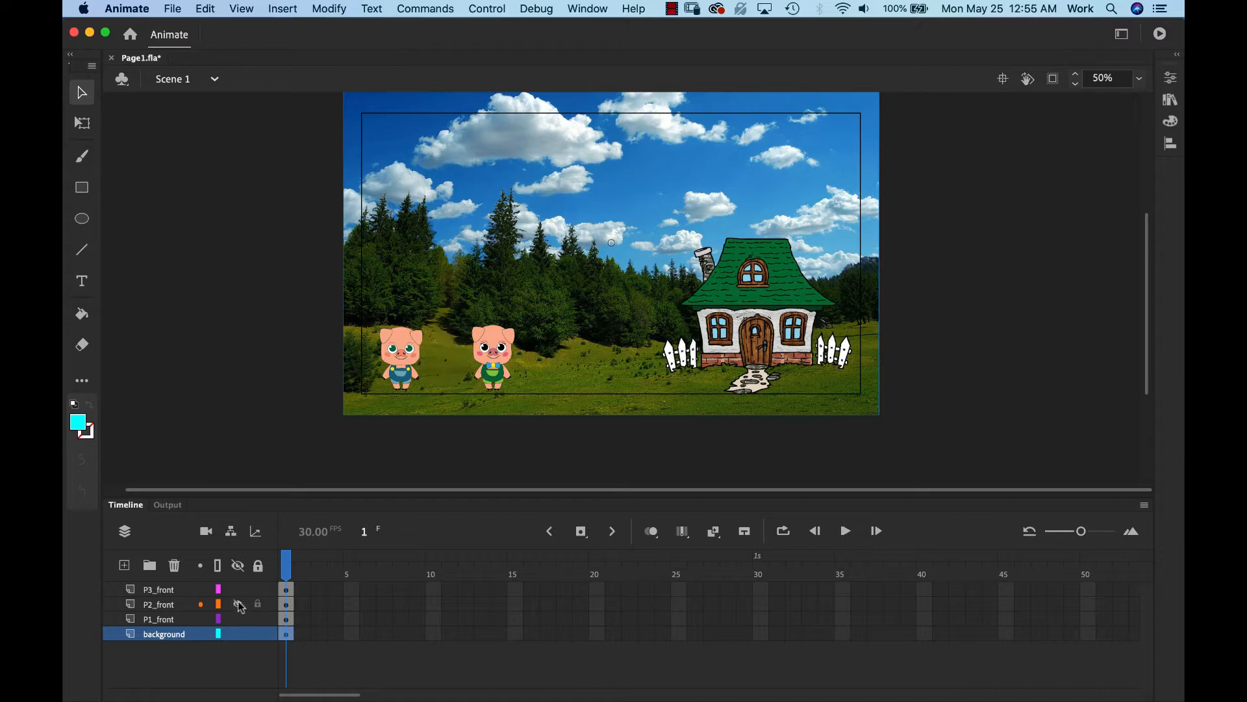
click(238, 604)
click(239, 588)
click(239, 589)
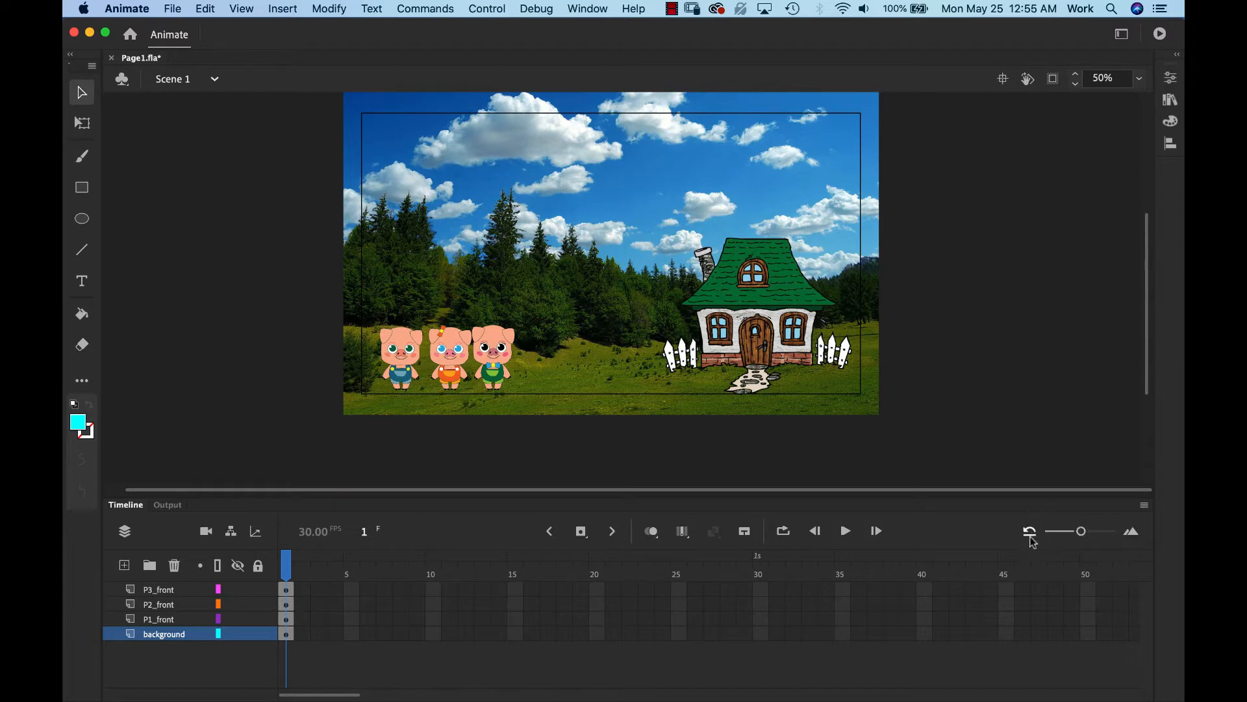
drag(1081, 532, 1055, 535)
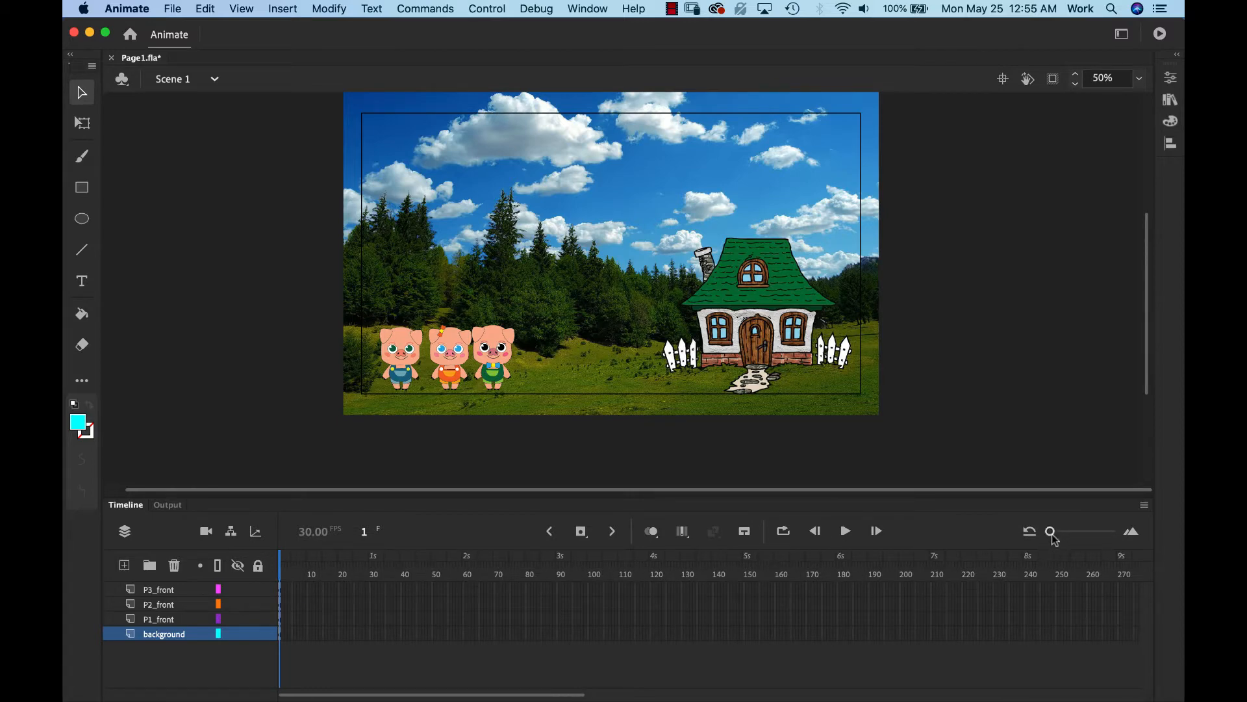
drag(1053, 535, 1087, 530)
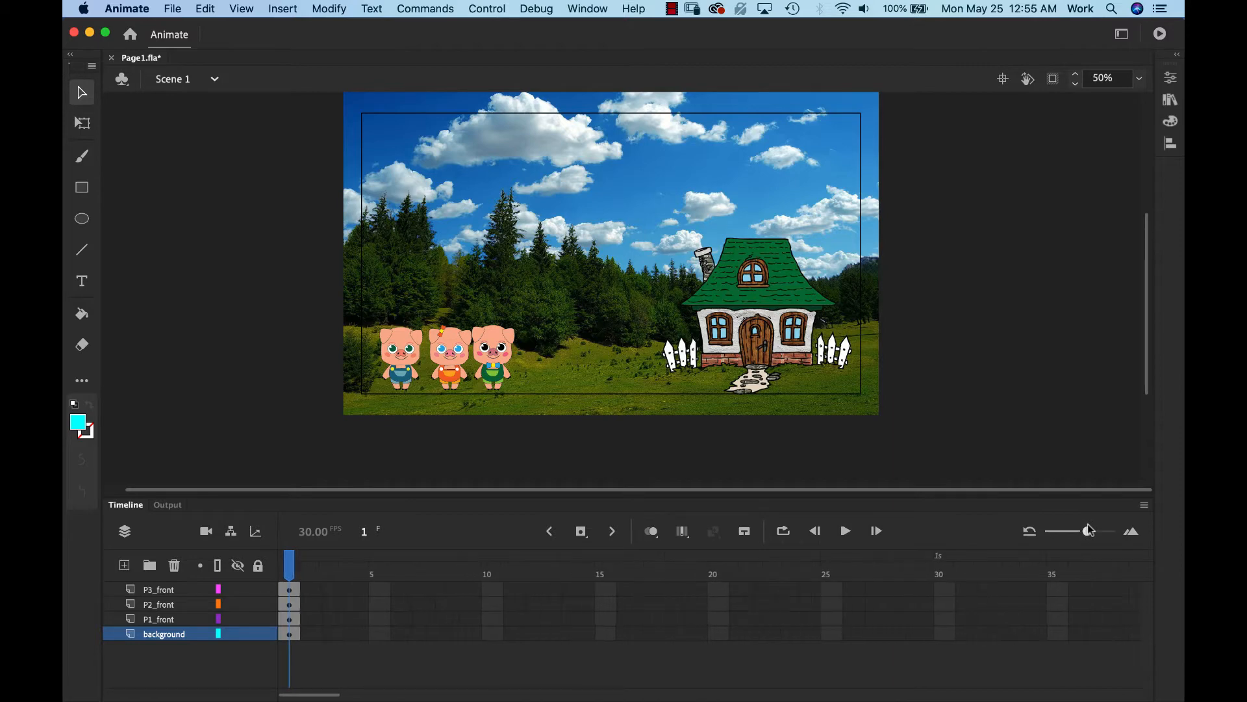
click(1146, 507)
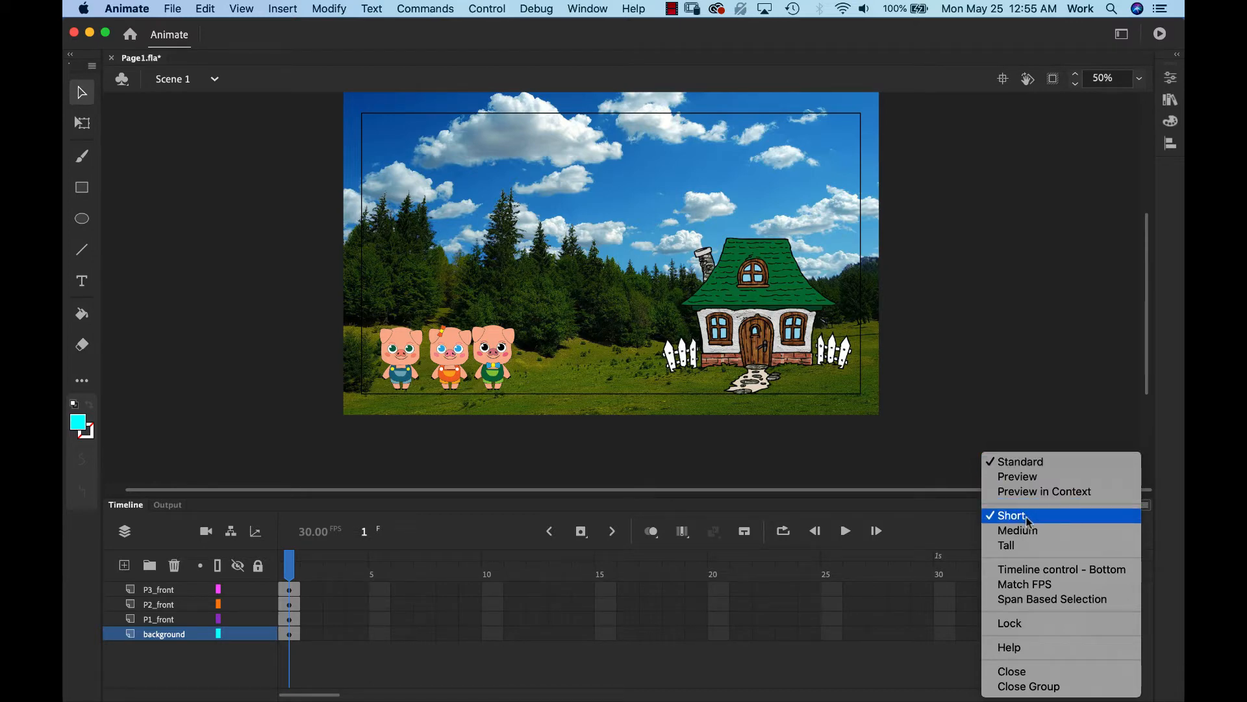
click(965, 528)
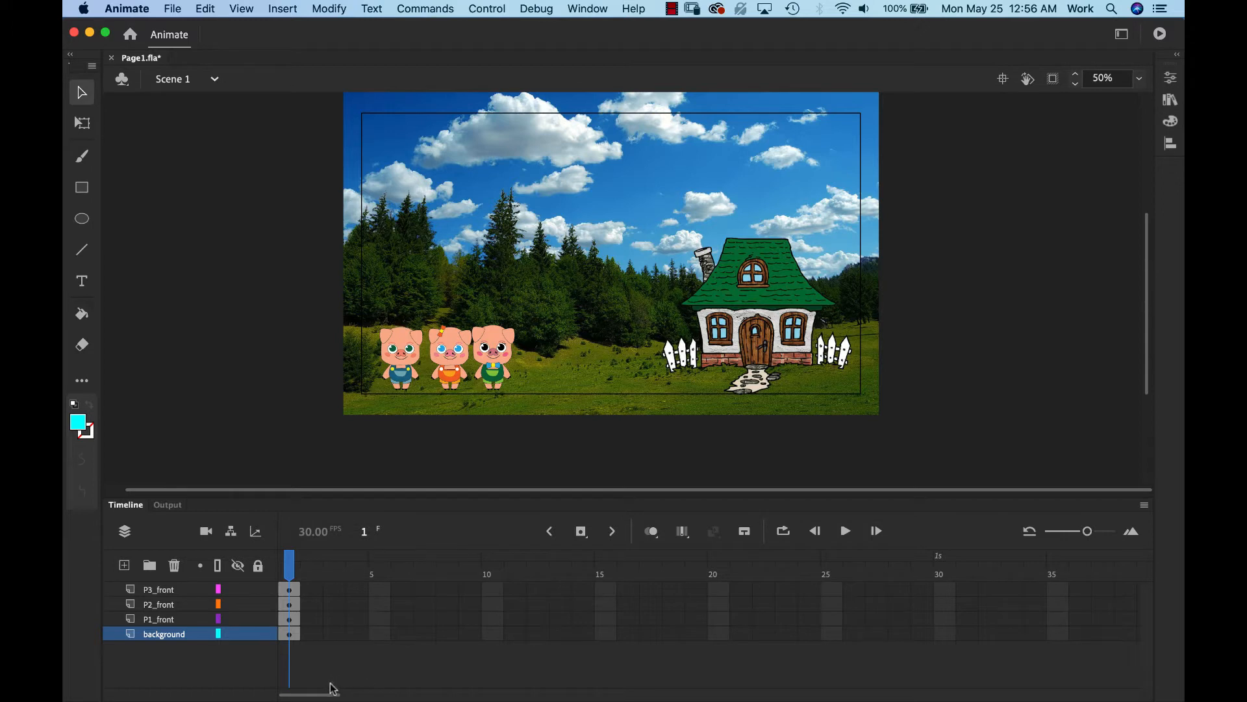
Step: Extend the background layer by inserting a regular frame at frame 240
drag(1090, 540, 1072, 536)
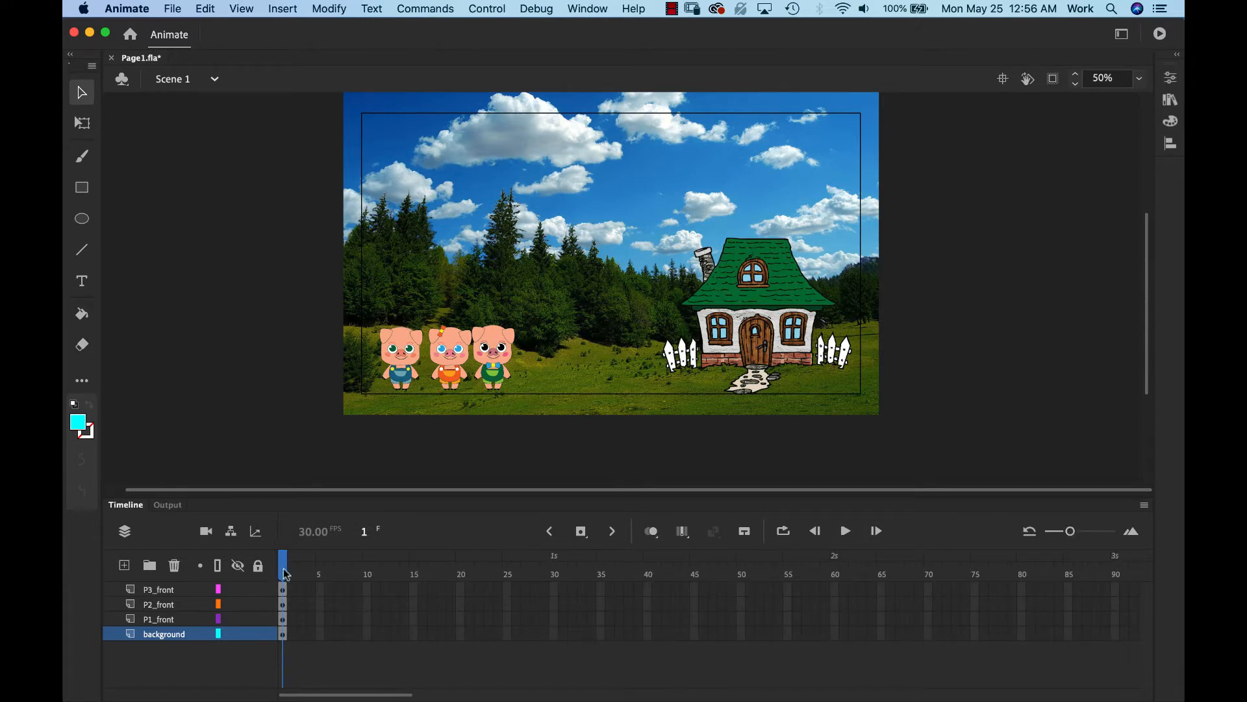
drag(347, 690, 647, 676)
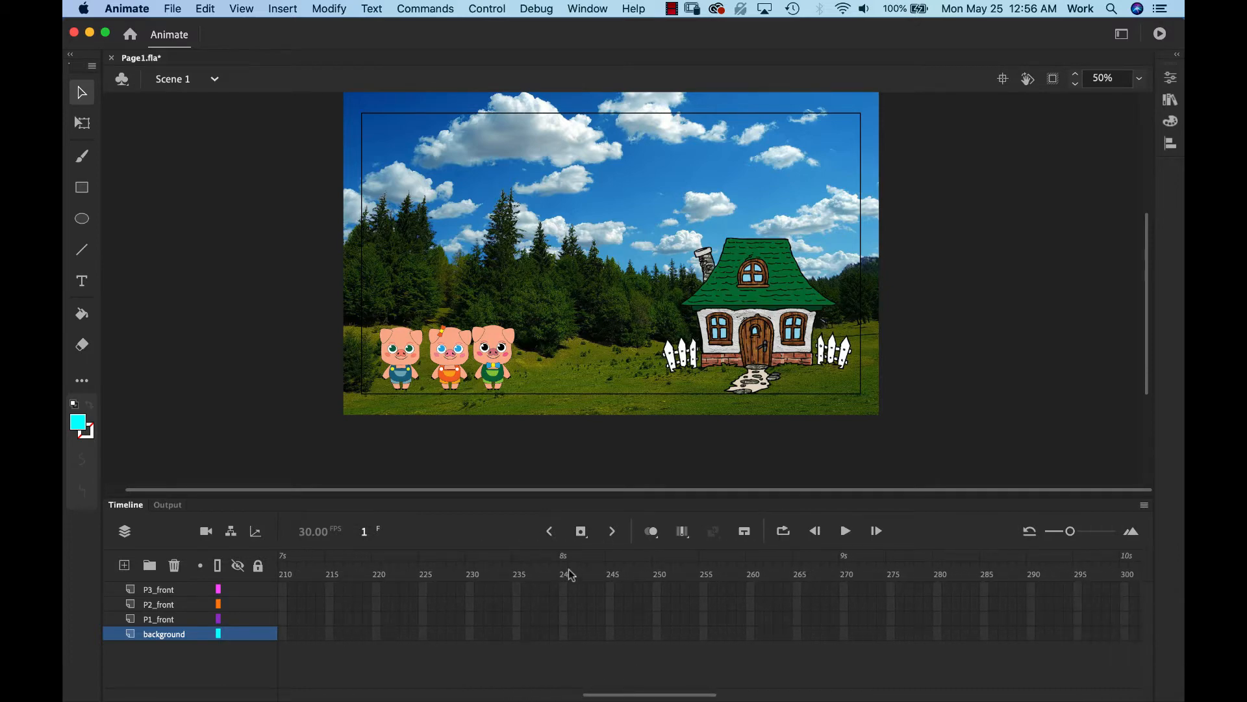
drag(1070, 531, 1092, 536)
click(652, 636)
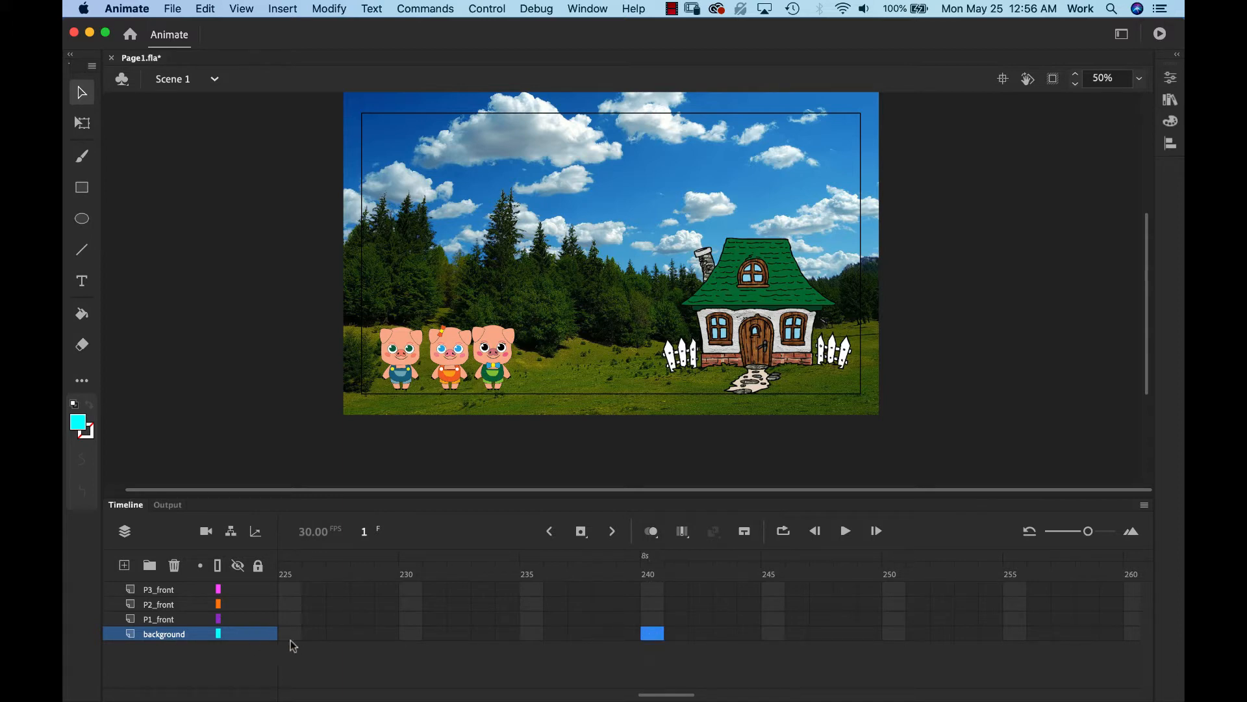
click(588, 540)
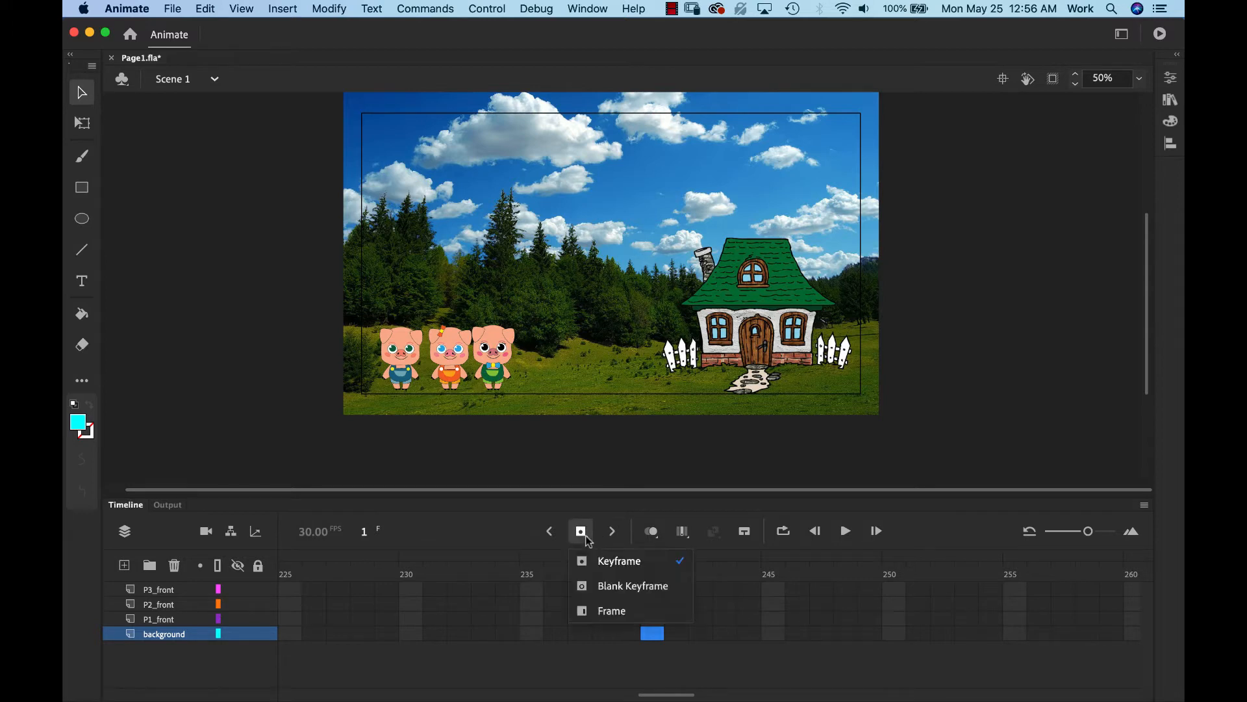
click(610, 612)
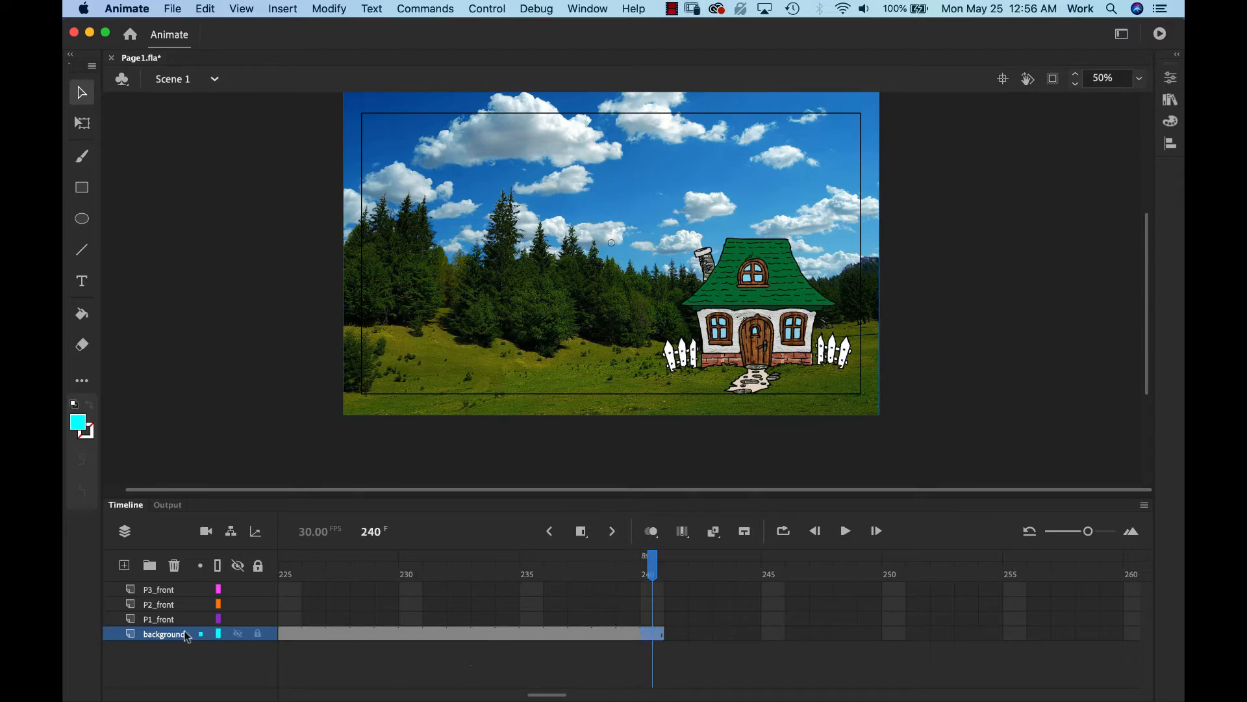
Step: Insert a keyframe at frame 240 on the P1_front layer
click(154, 625)
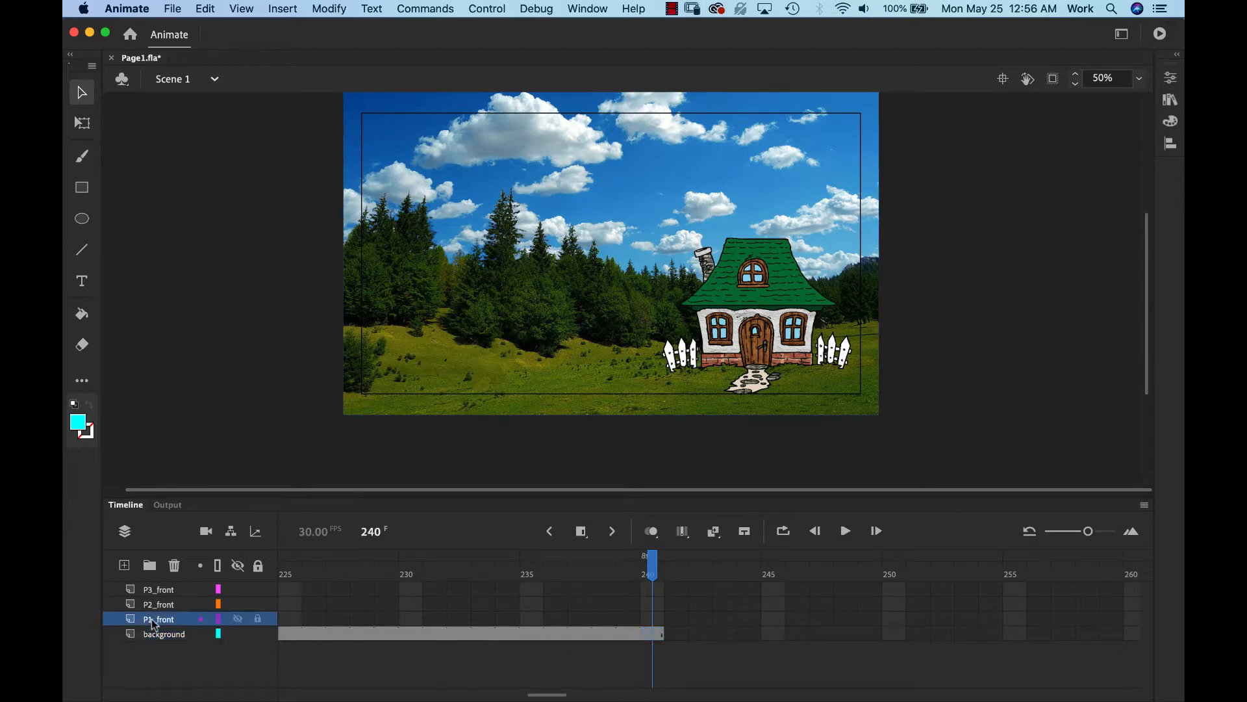
click(658, 620)
click(586, 538)
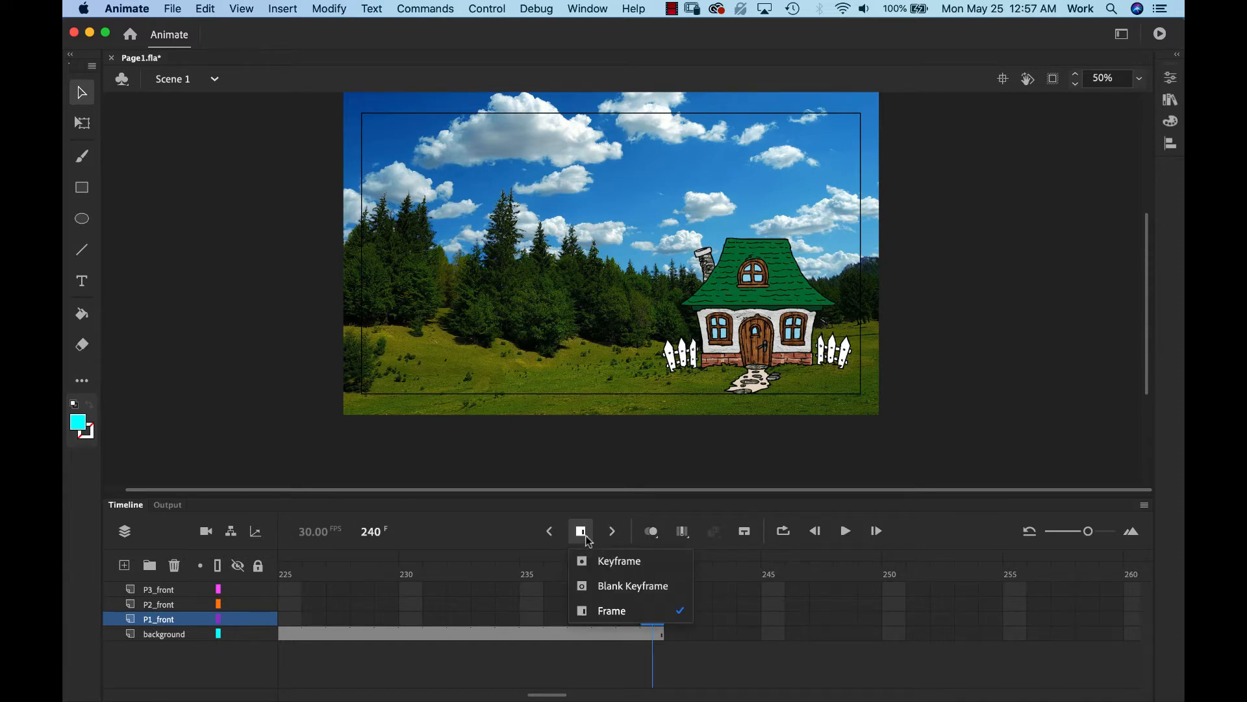
click(611, 563)
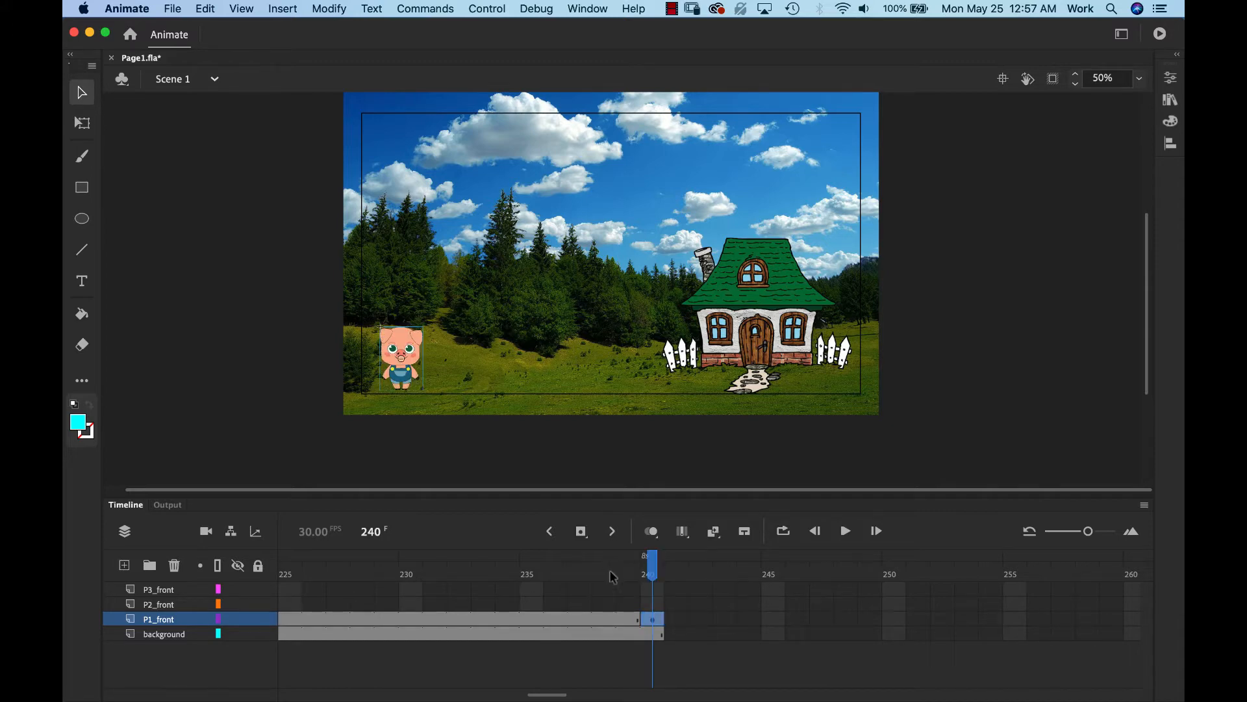
Step: Insert a keyframe at frame 240 on the P2_front layer
click(156, 606)
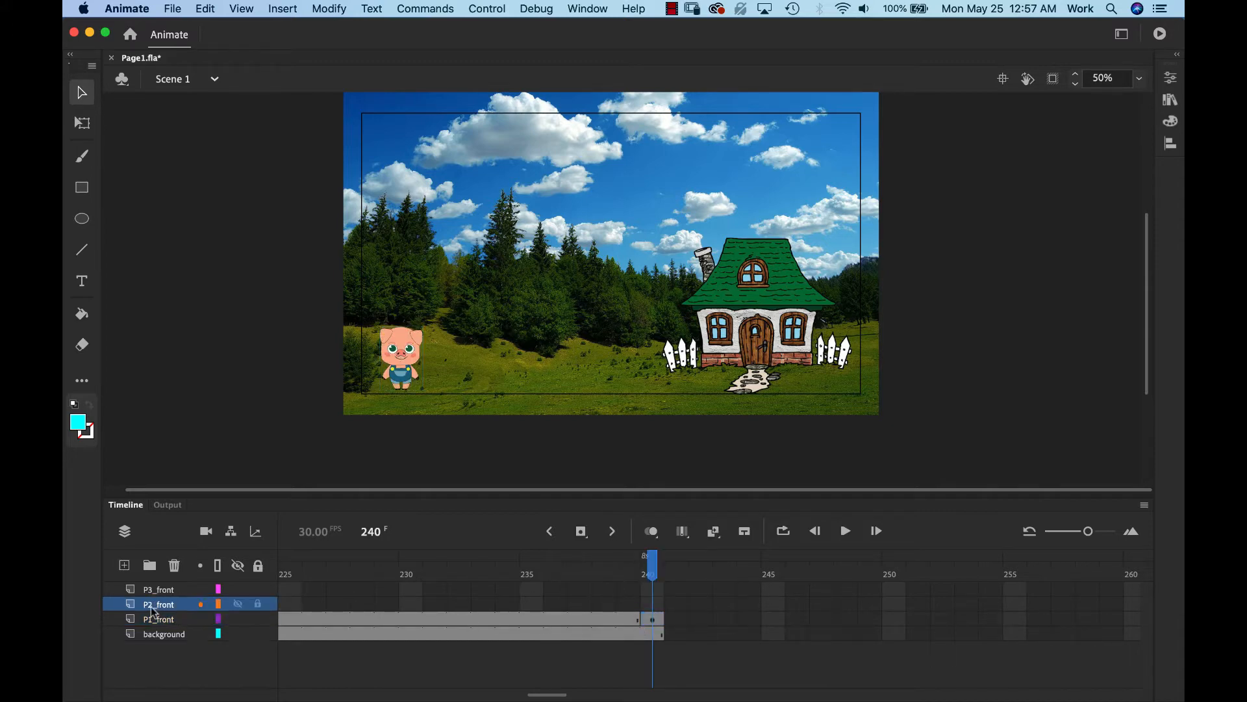
click(662, 609)
click(589, 541)
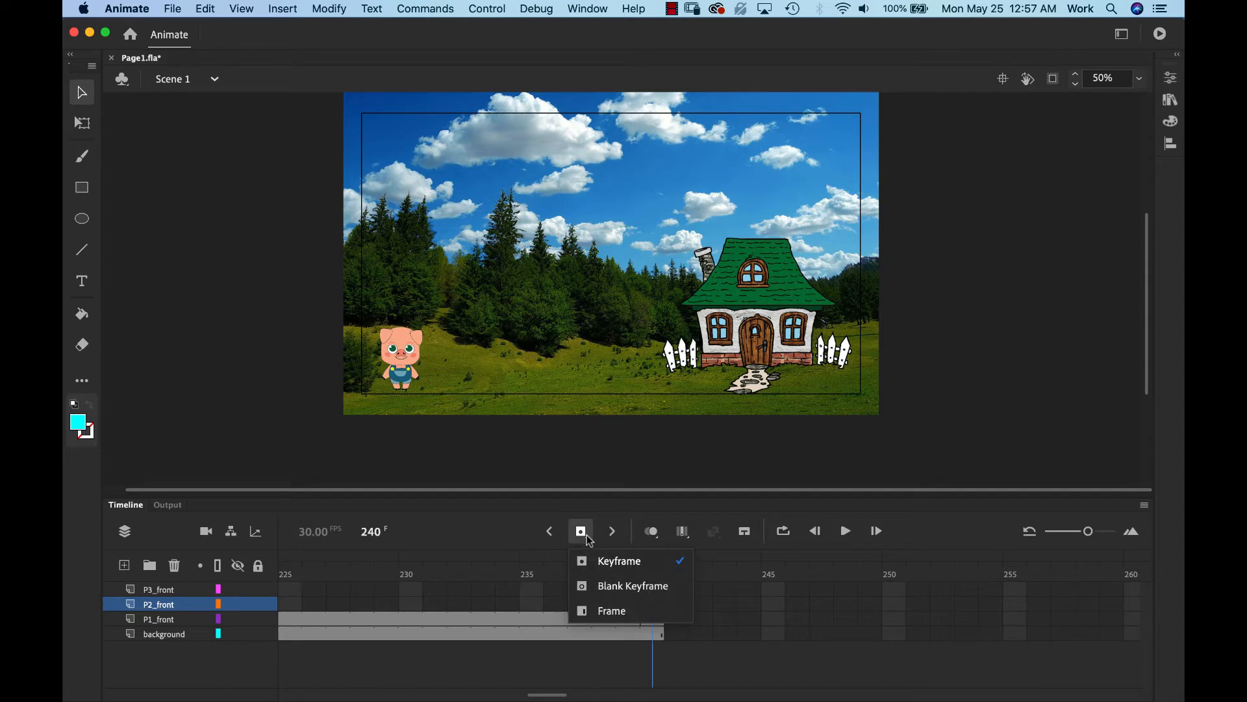
click(608, 563)
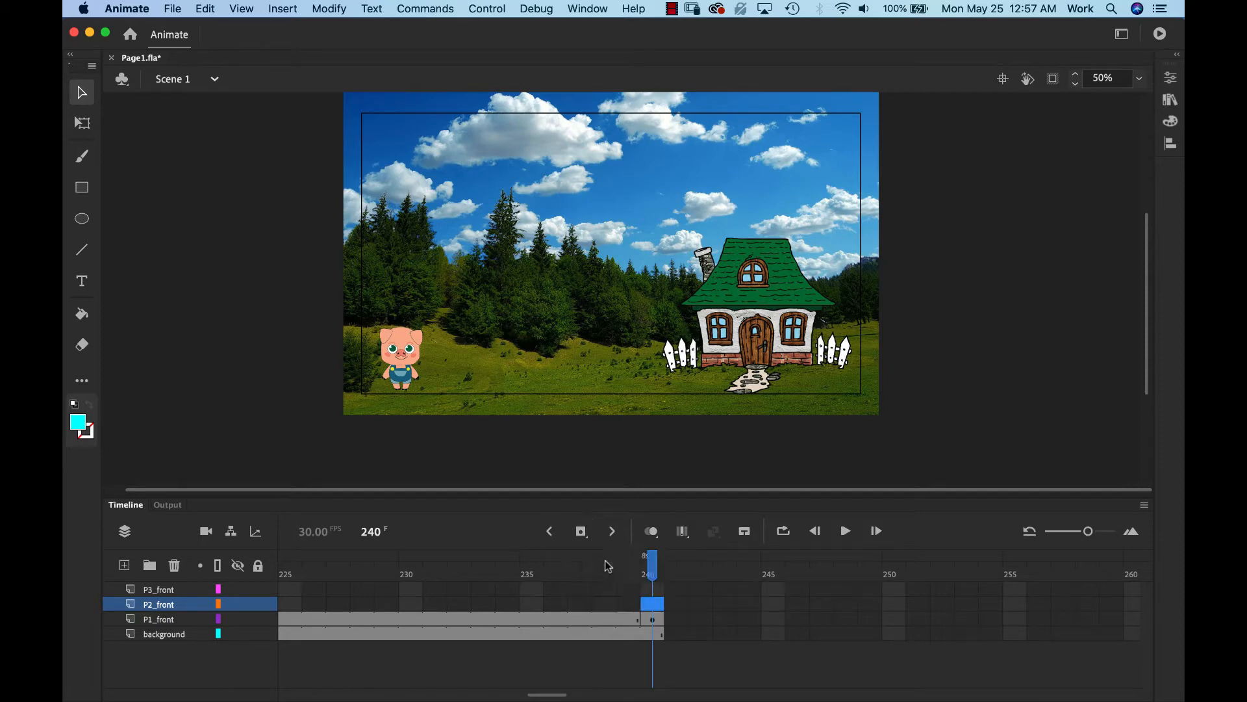
click(582, 533)
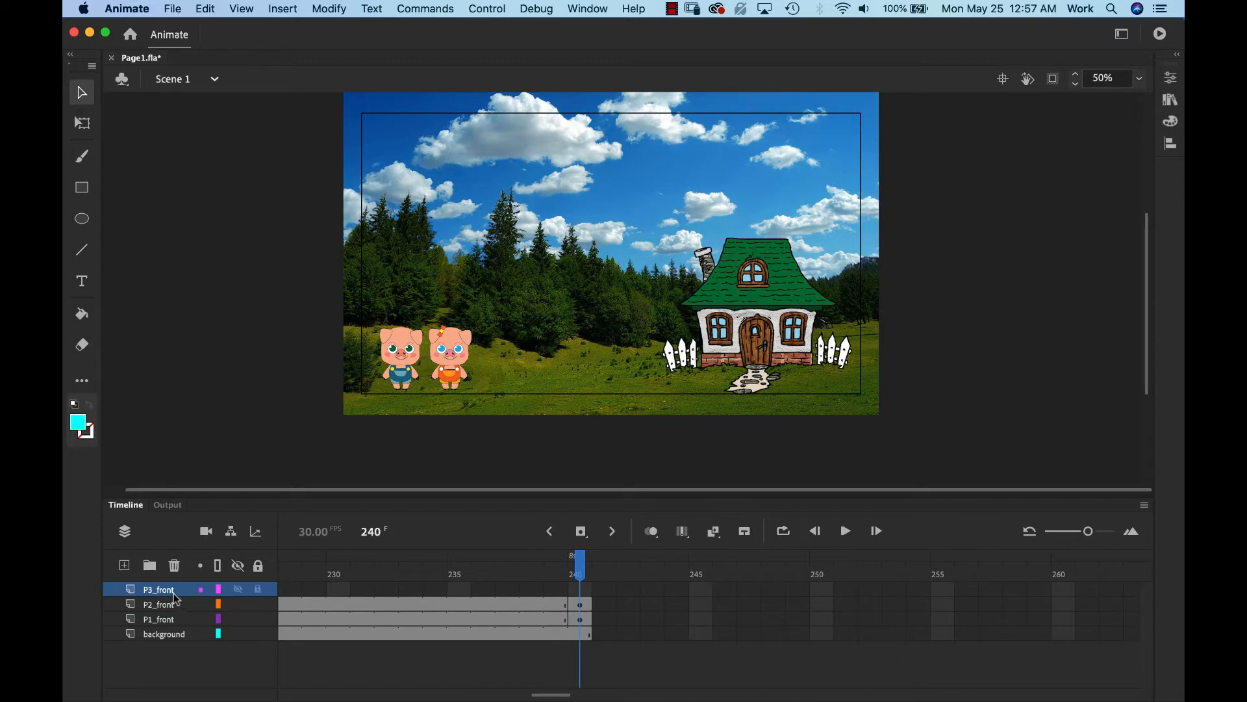
Step: Insert a keyframe at frame 240 on the P3_front layer
click(575, 591)
click(590, 541)
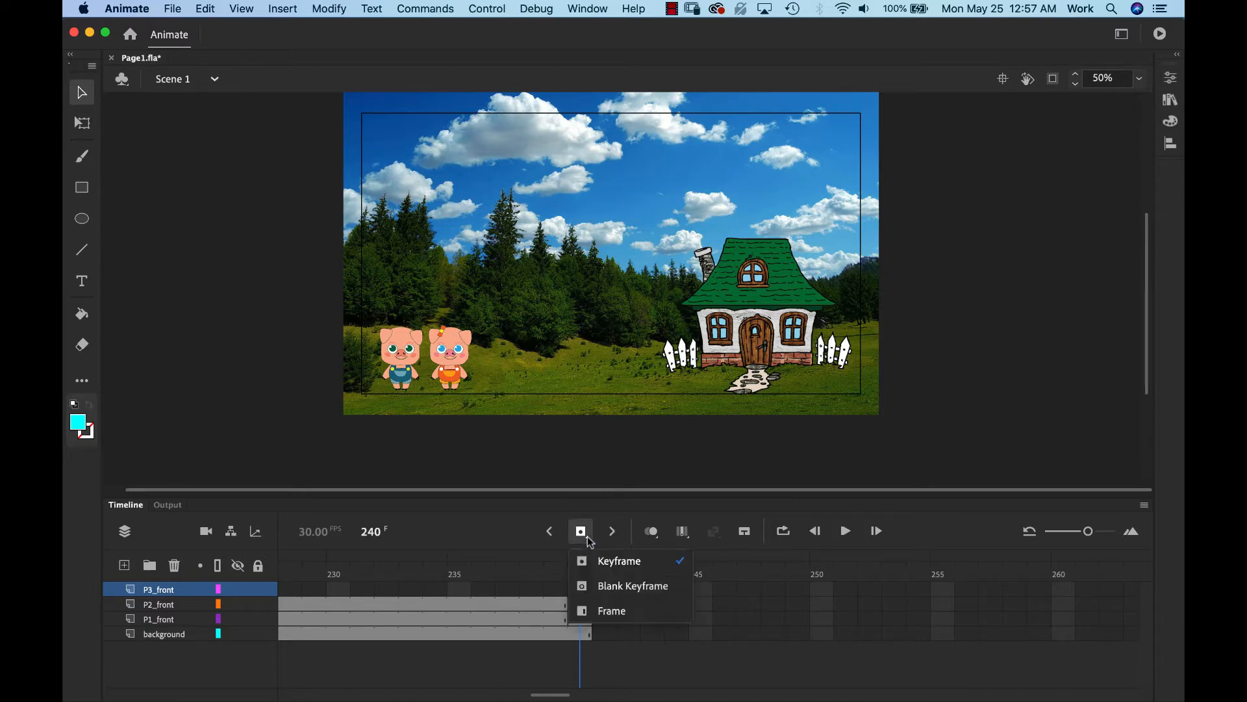
click(620, 567)
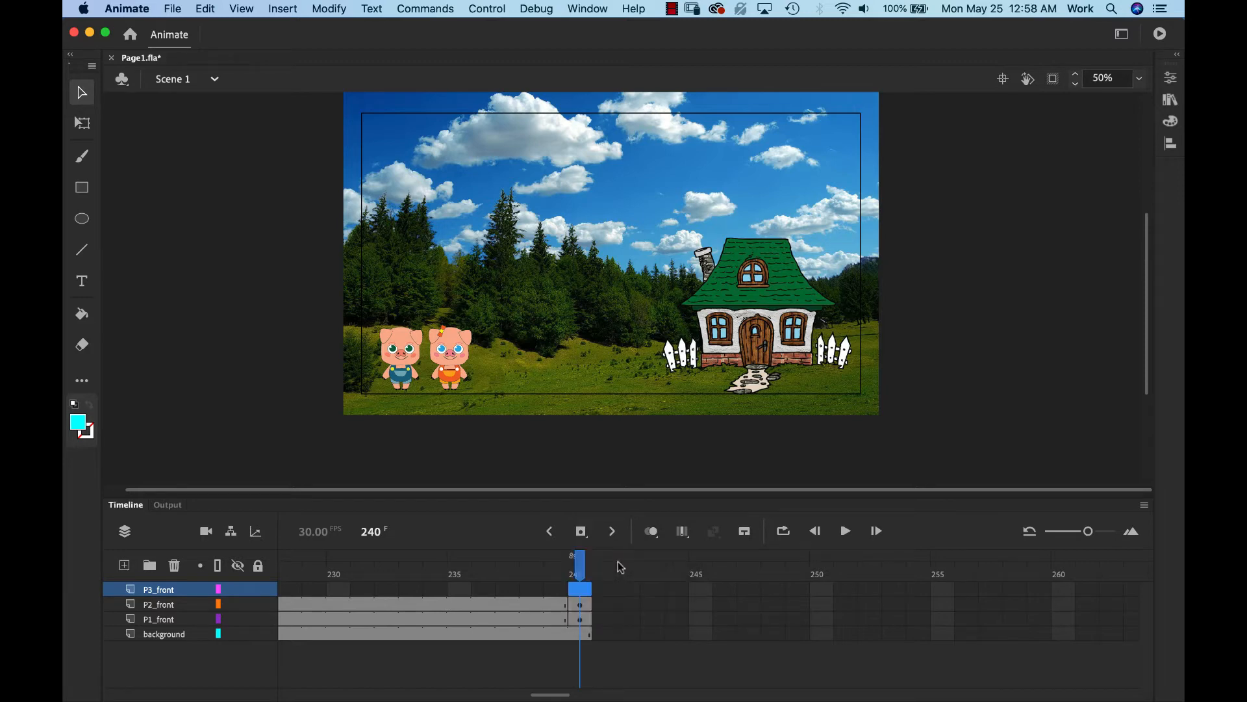
click(581, 533)
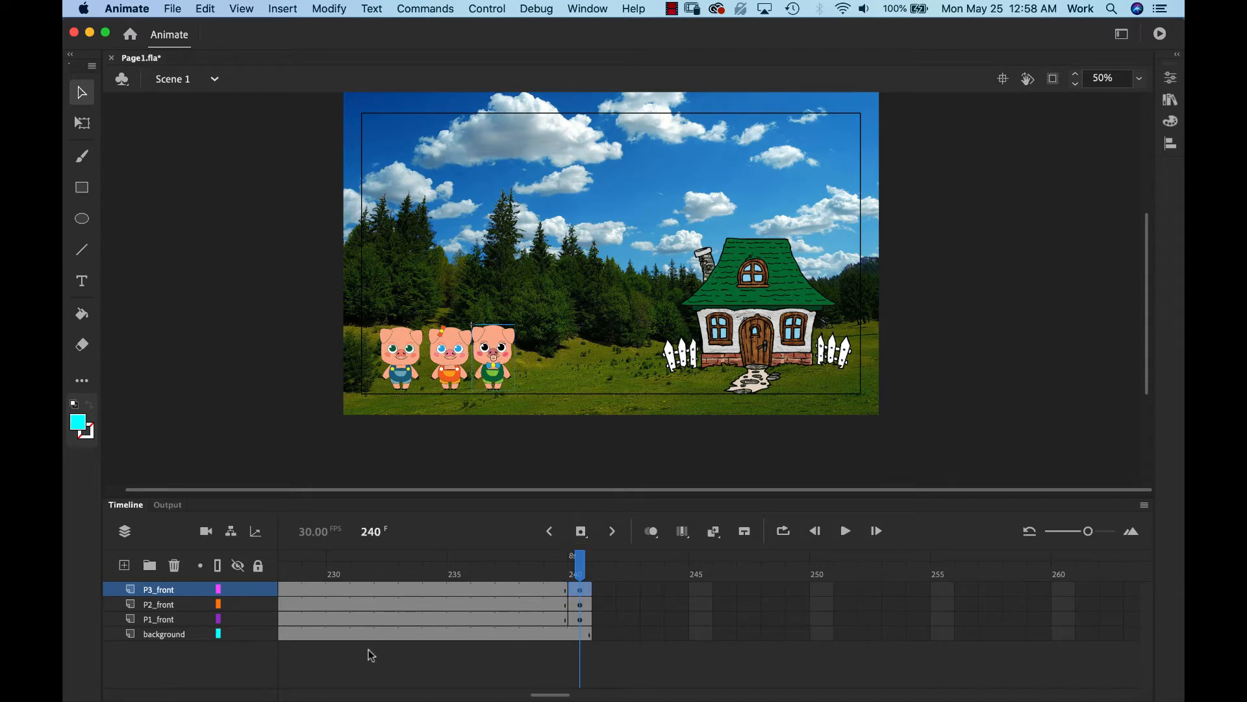
Step: Insert a regular frame at frame 240 on the background layer
click(584, 634)
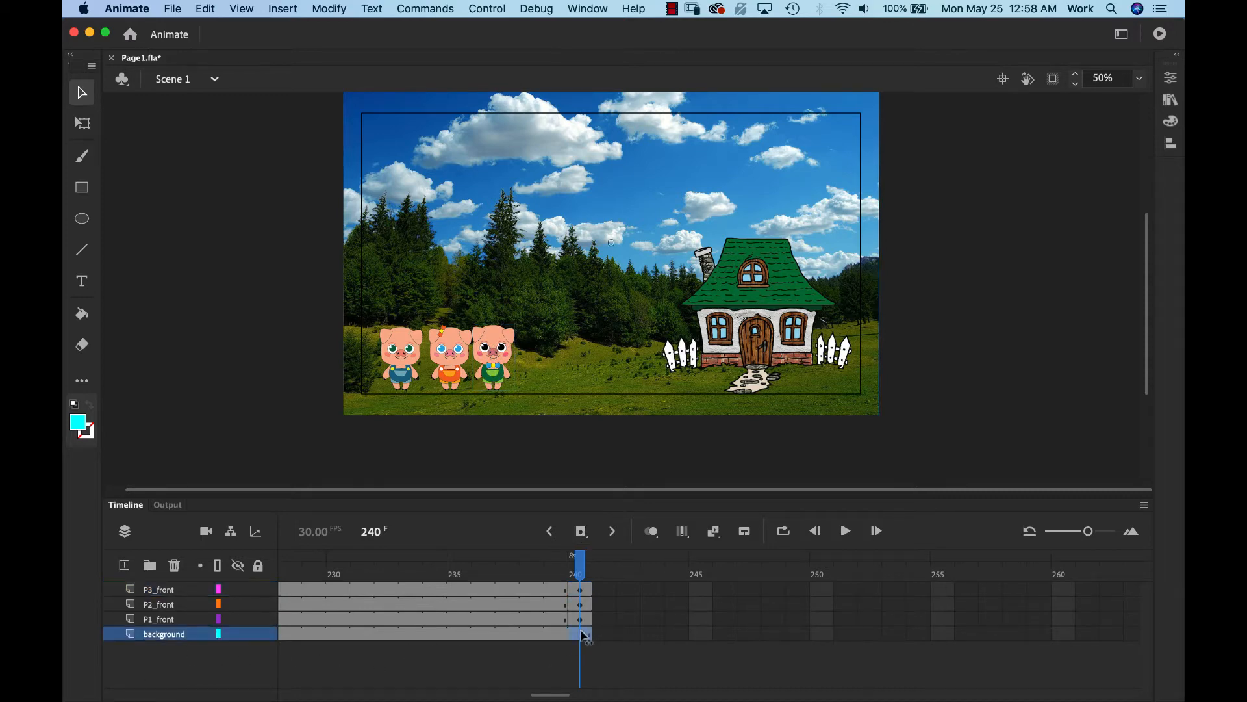
click(581, 533)
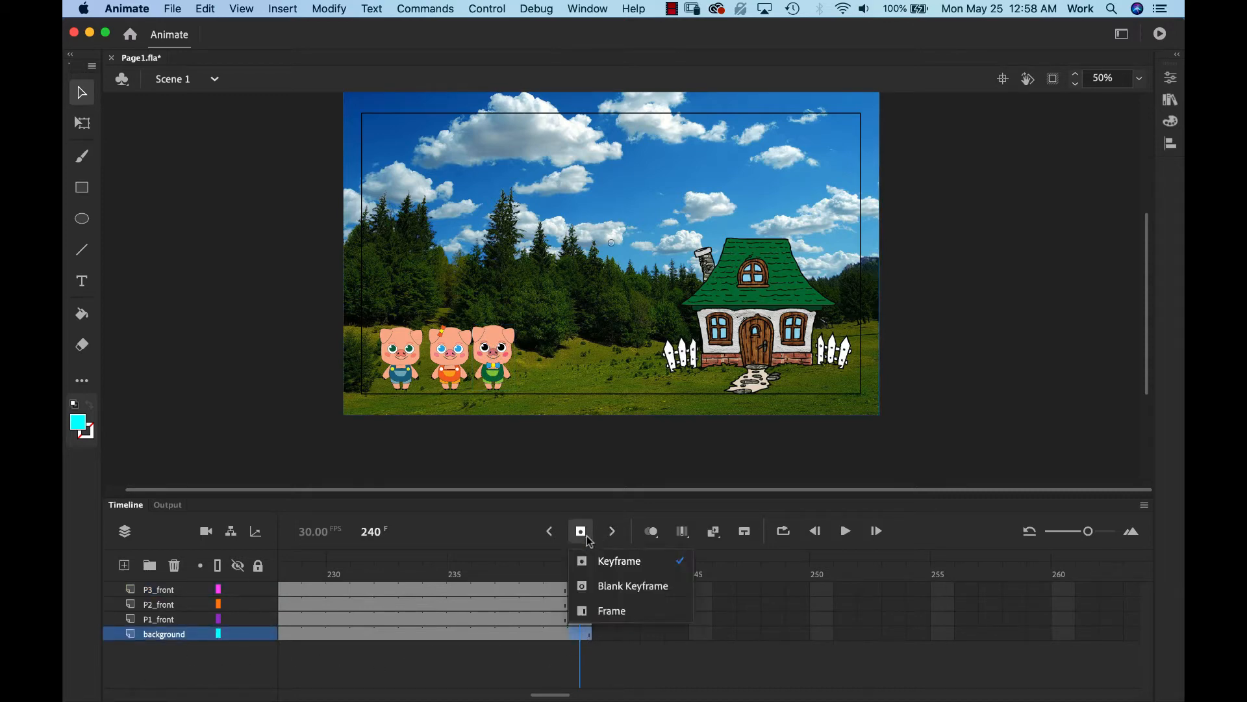
click(616, 612)
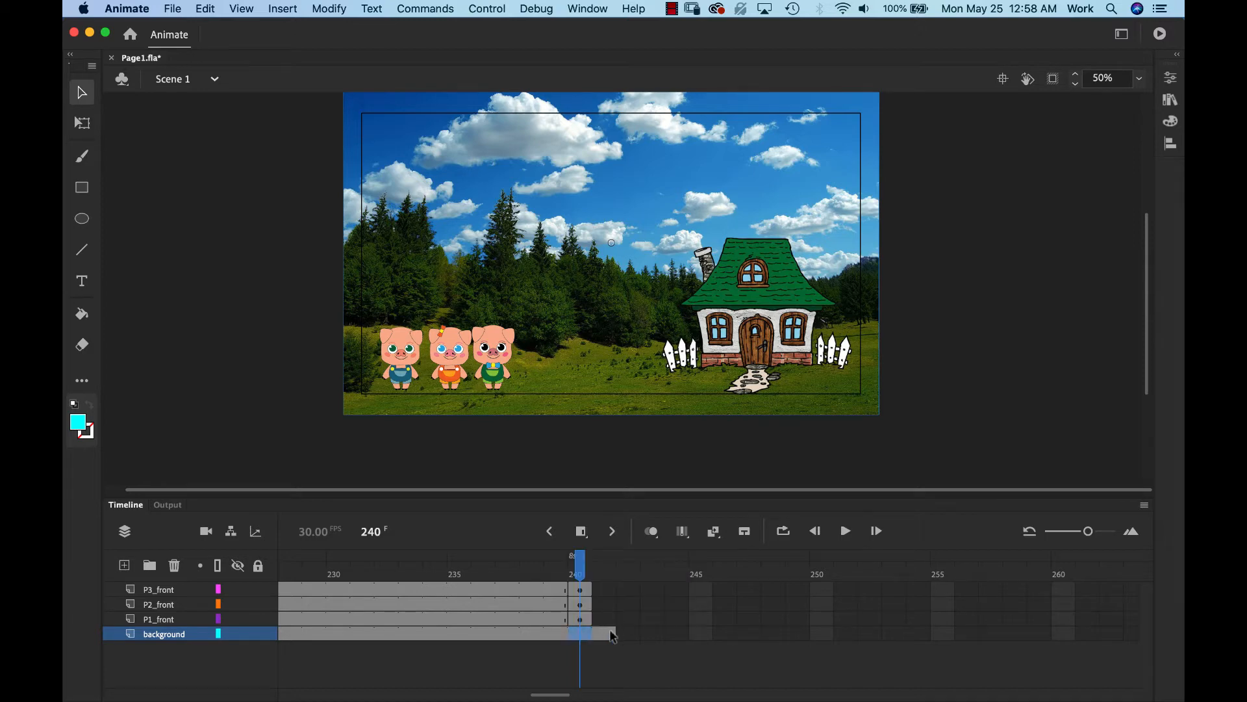
click(614, 662)
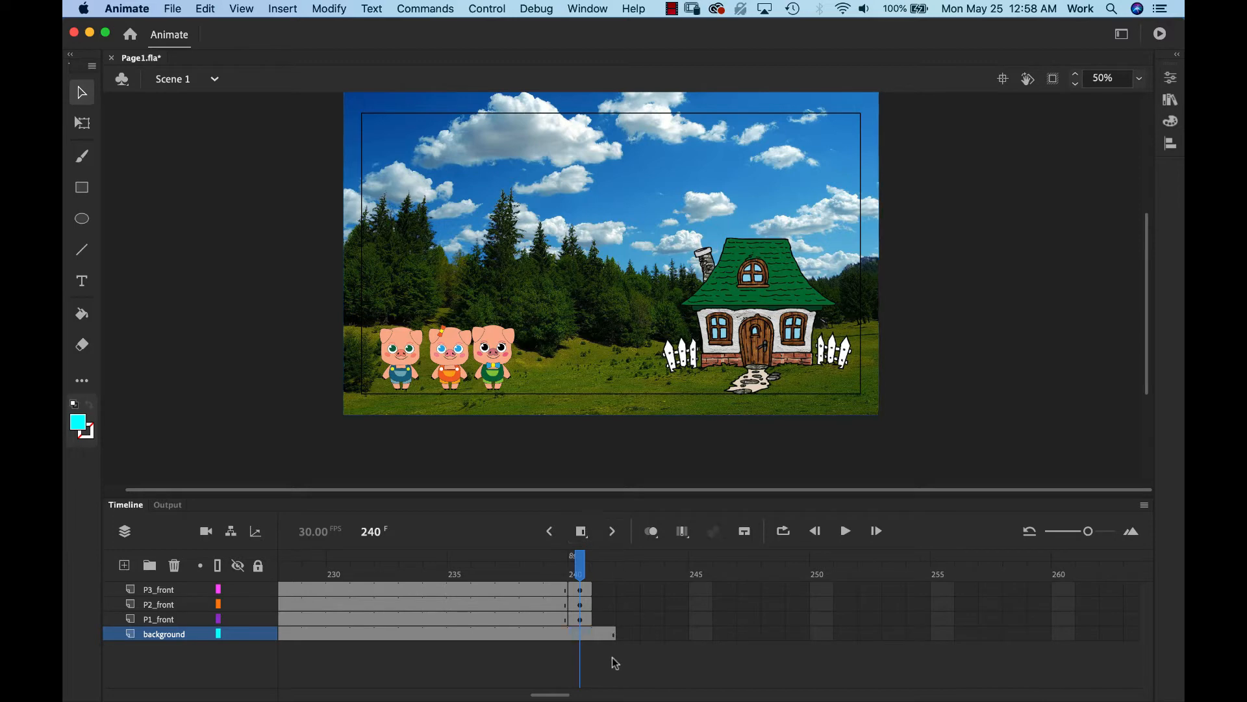
Step: Remove the extra frame from the background layer at frame 240
click(575, 640)
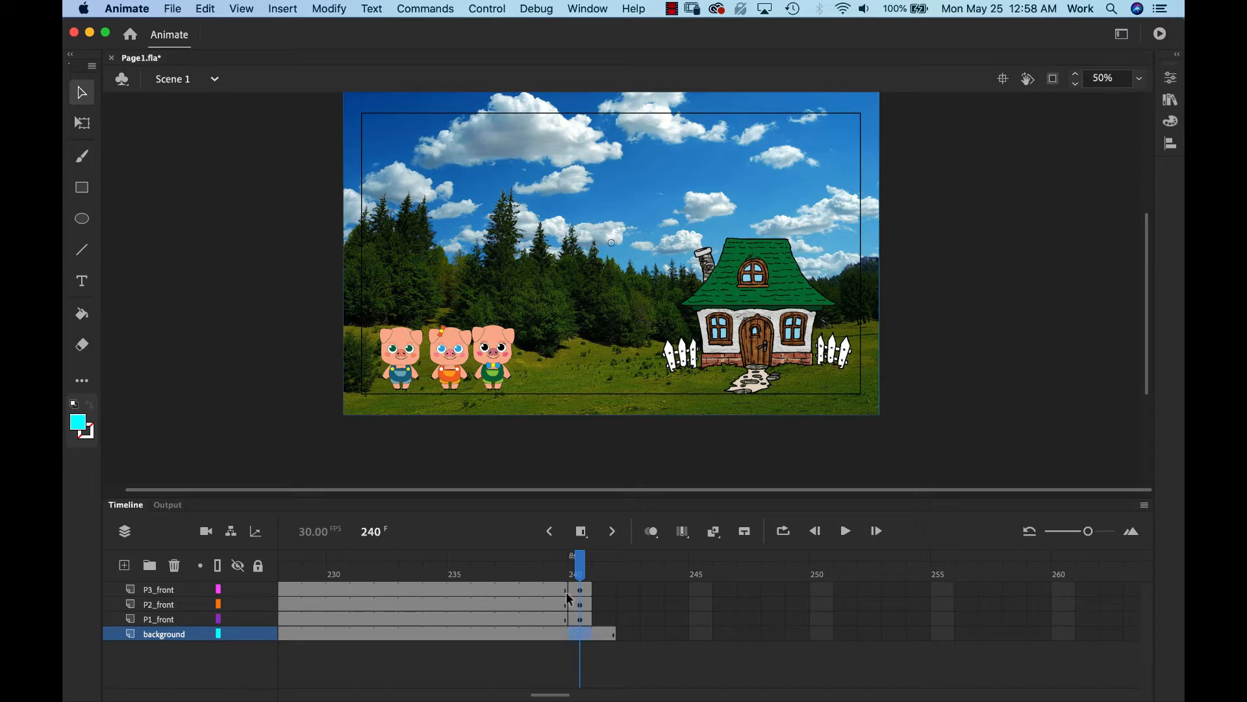
right_click(575, 640)
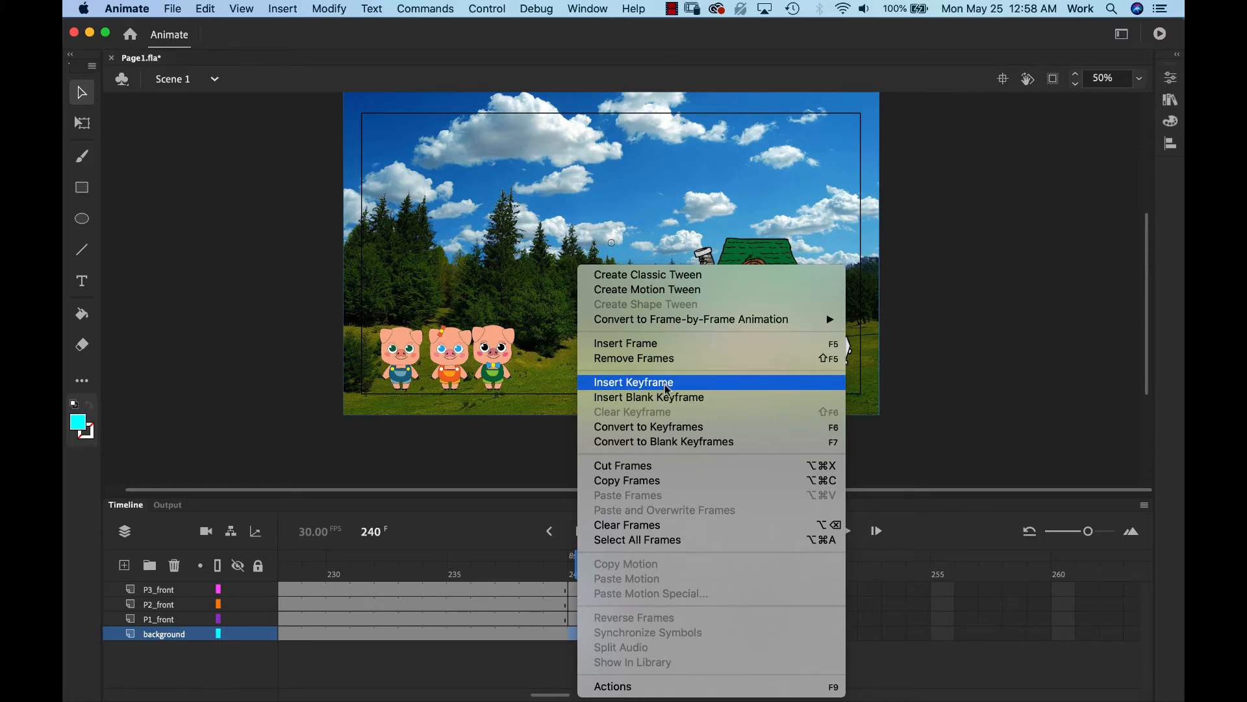
click(669, 362)
click(581, 628)
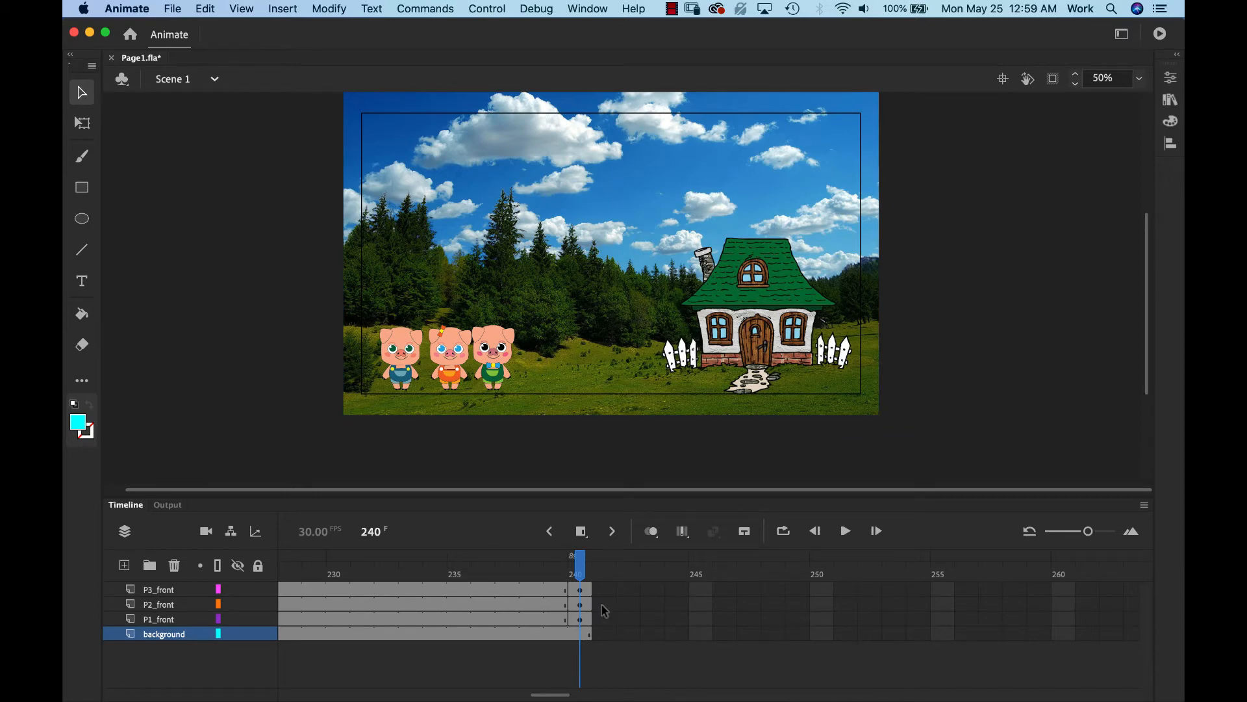
Step: Add one more regular frame to the background layer at frame 240
click(582, 638)
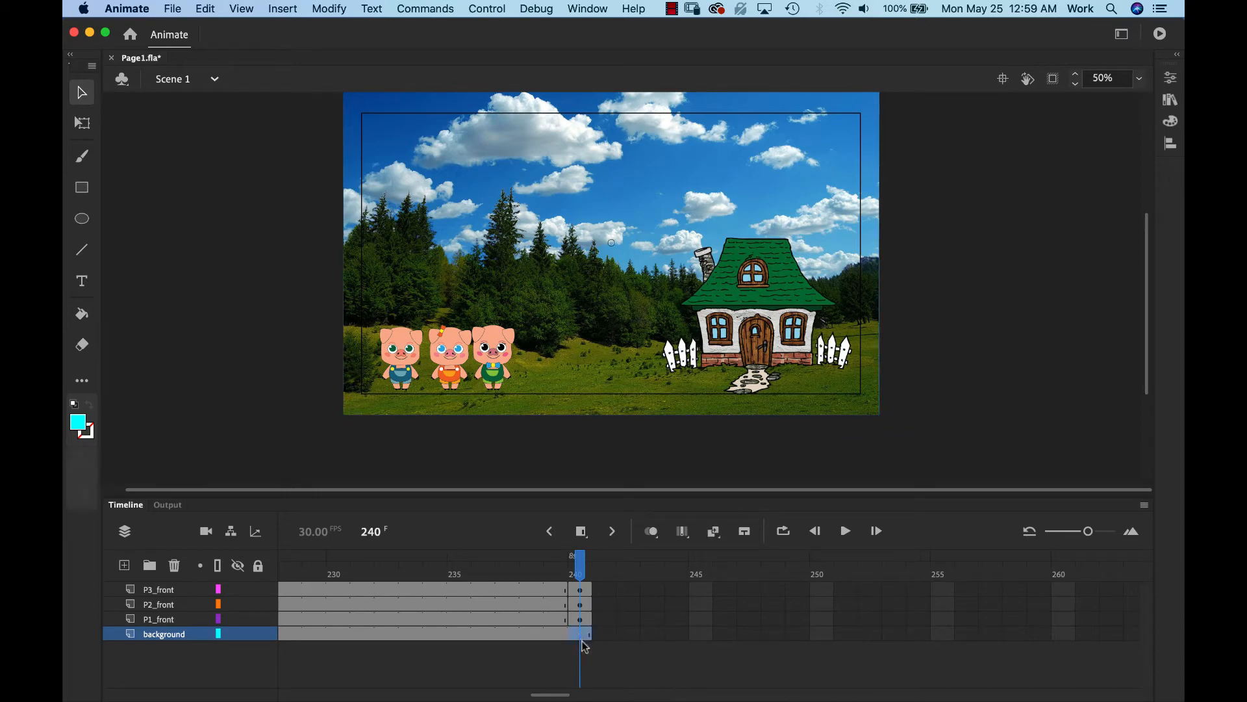
key(F5)
drag(609, 637, 610, 637)
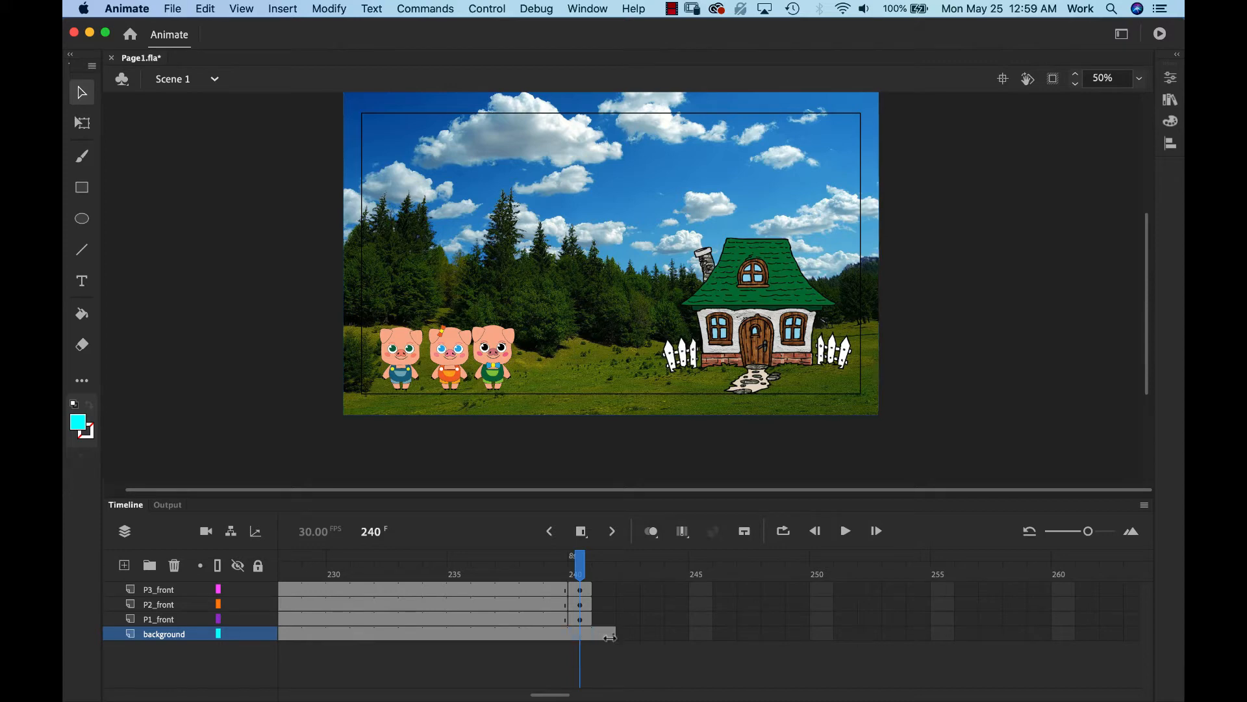
Step: Undo the recent background frame changes and the keyframe insertion on the P3_front layer
key(super+z)
key(super+z)
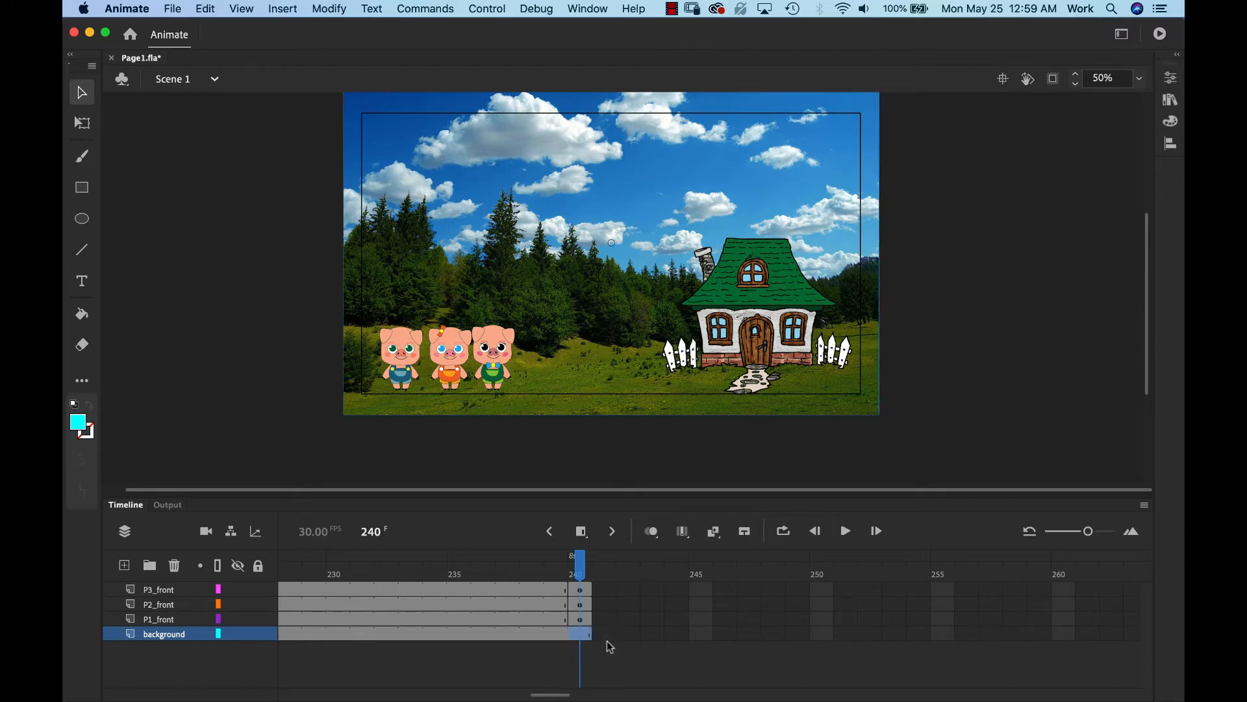
key(super+z)
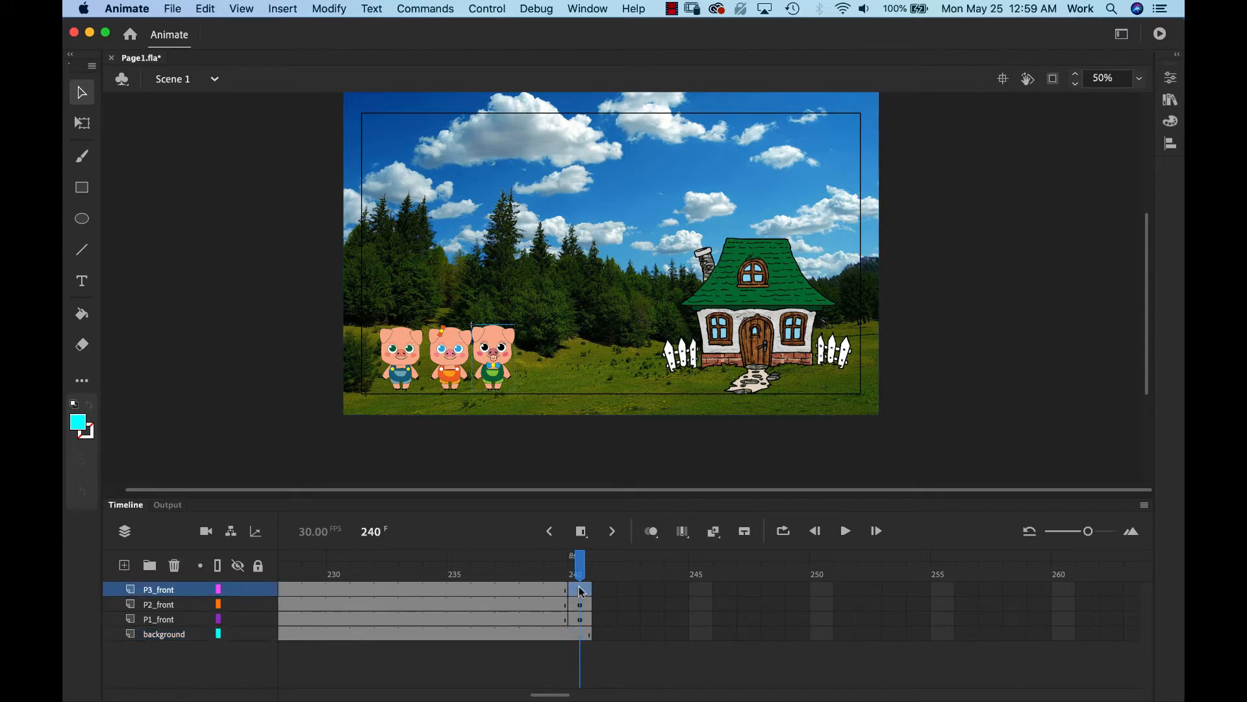
key(super+z)
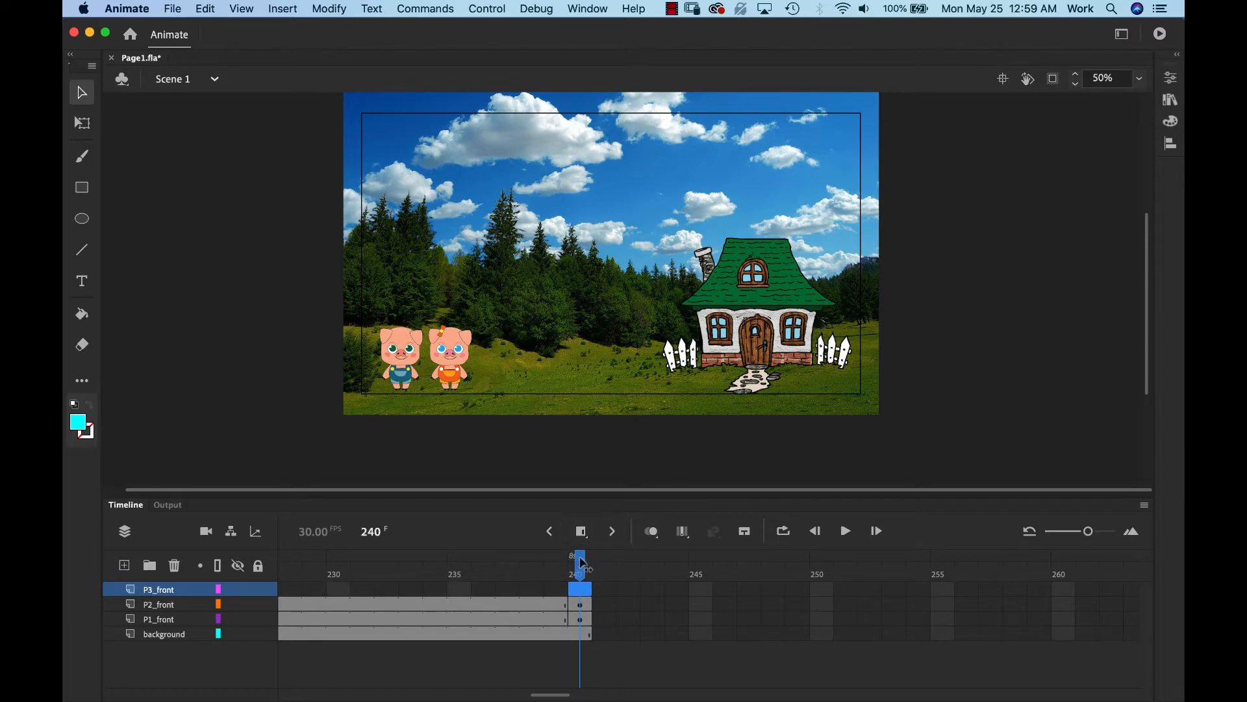
Step: Extend the P3_front layer with a regular frame at frame 240, and insert a keyframe there
click(581, 532)
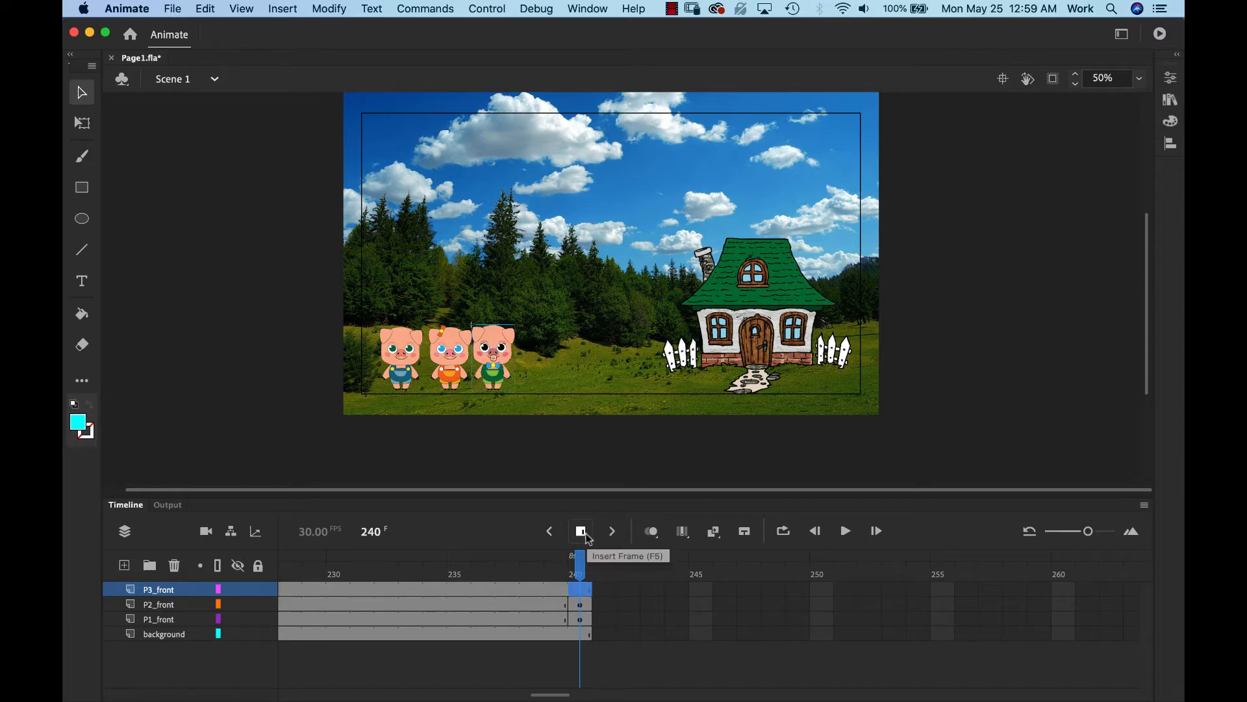
click(584, 536)
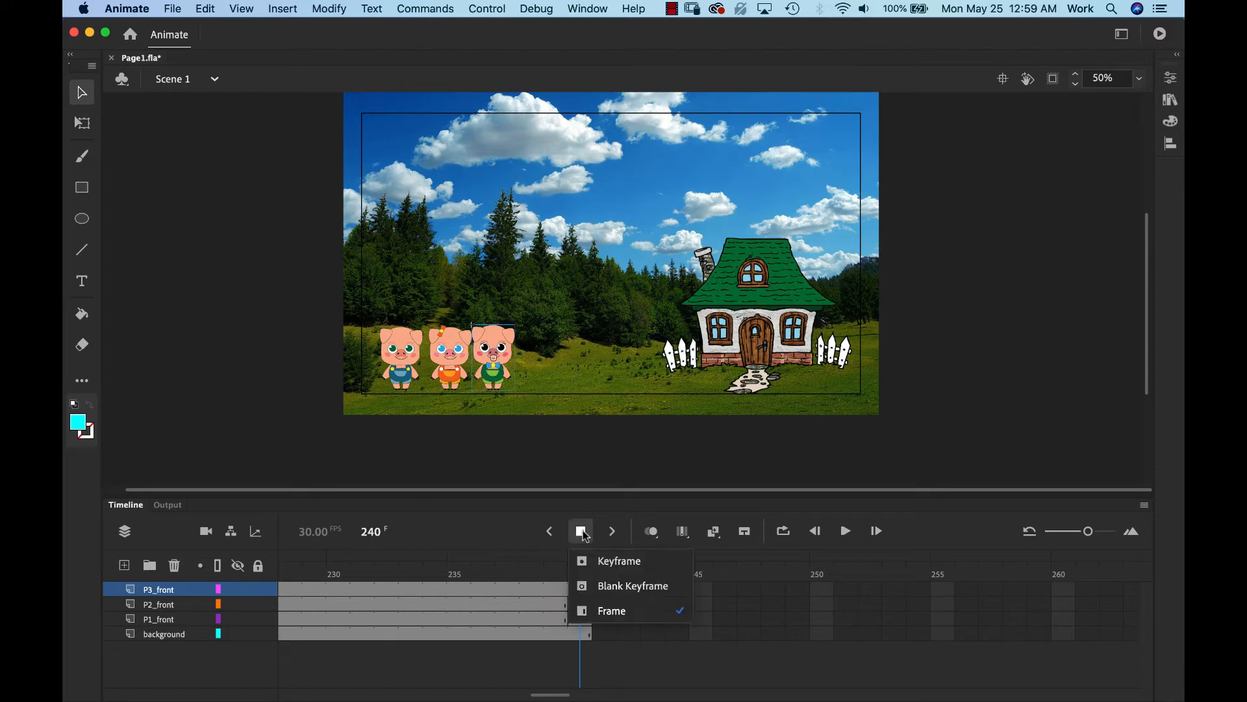
click(584, 562)
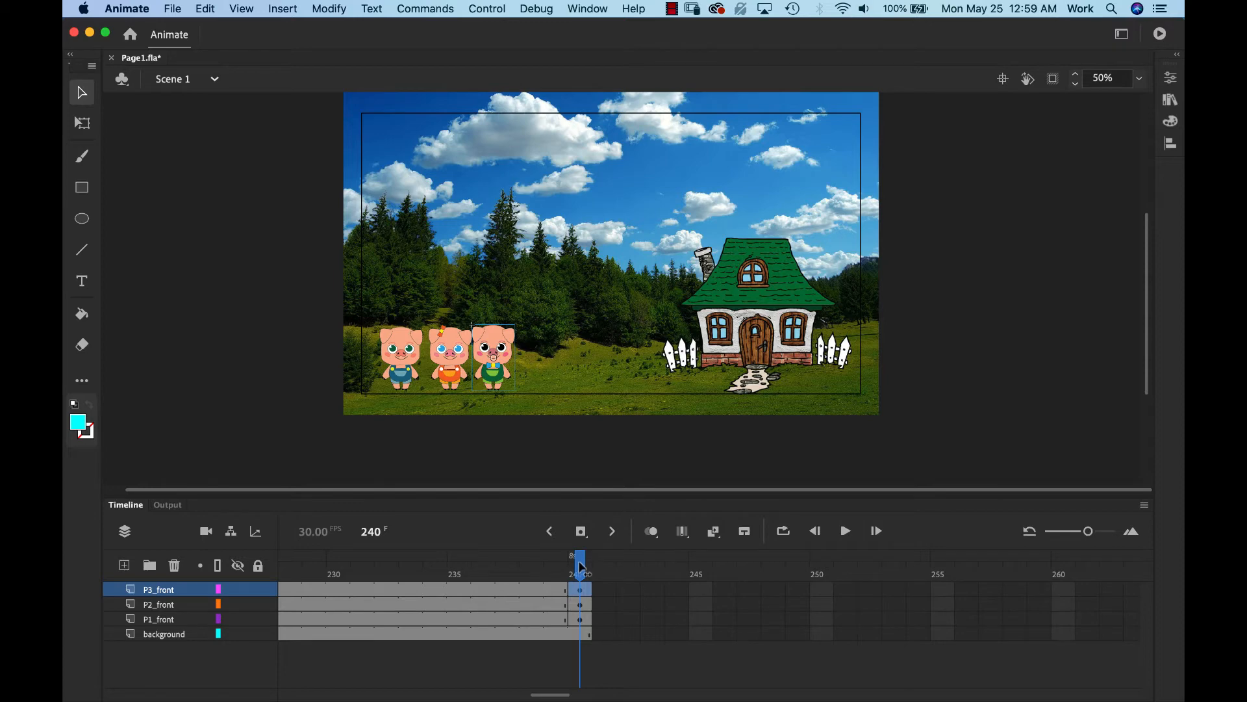
Step: On the P1_front keyframe at frame 240, move the pig horizontally off the stage, past the house side
click(175, 621)
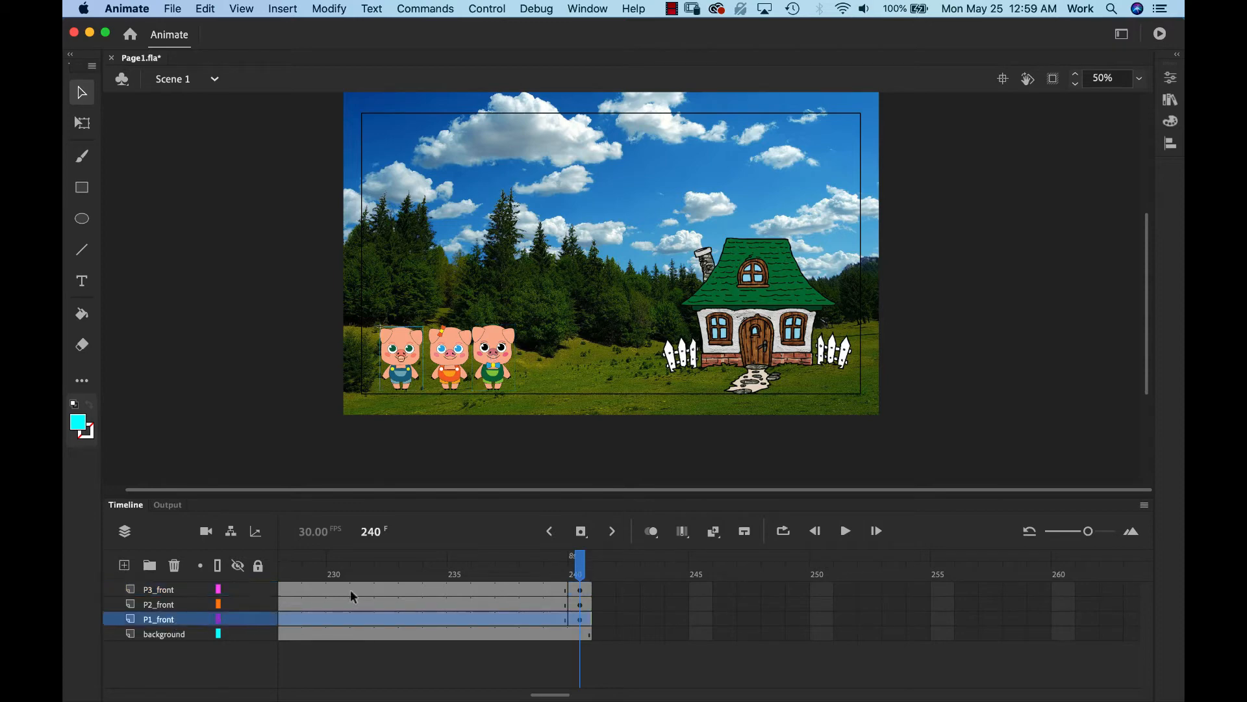
click(581, 623)
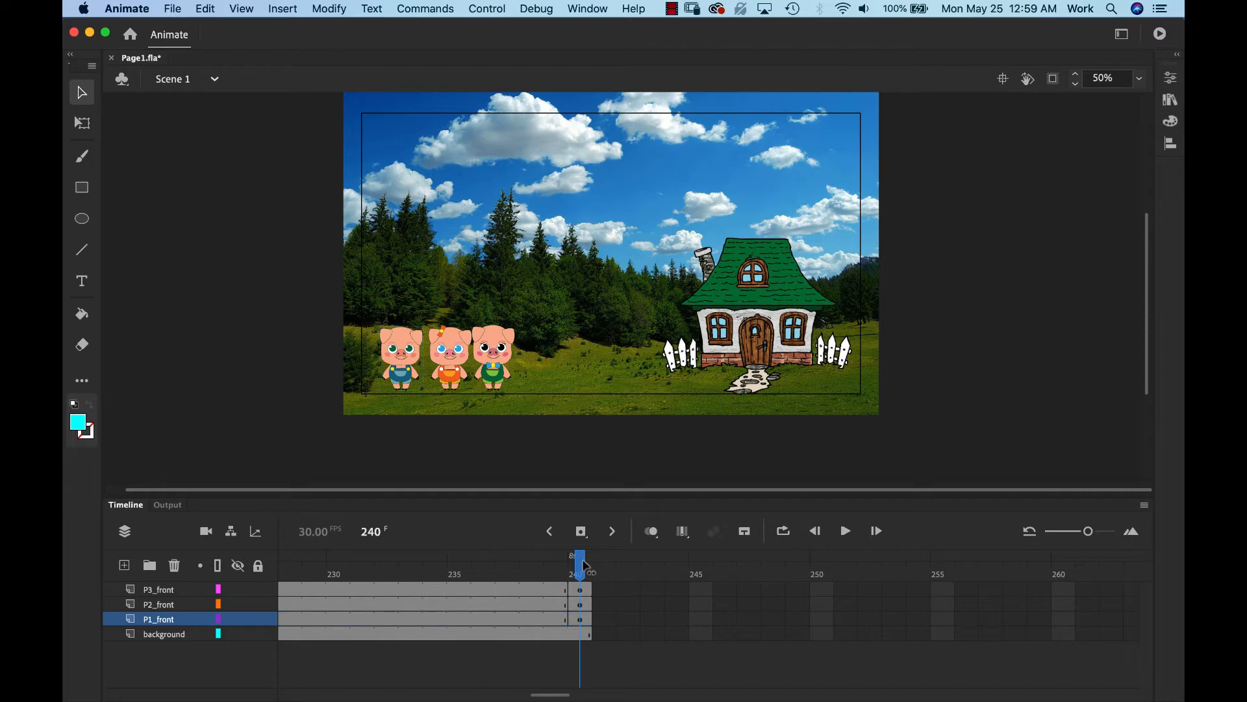
click(581, 621)
drag(394, 346, 938, 356)
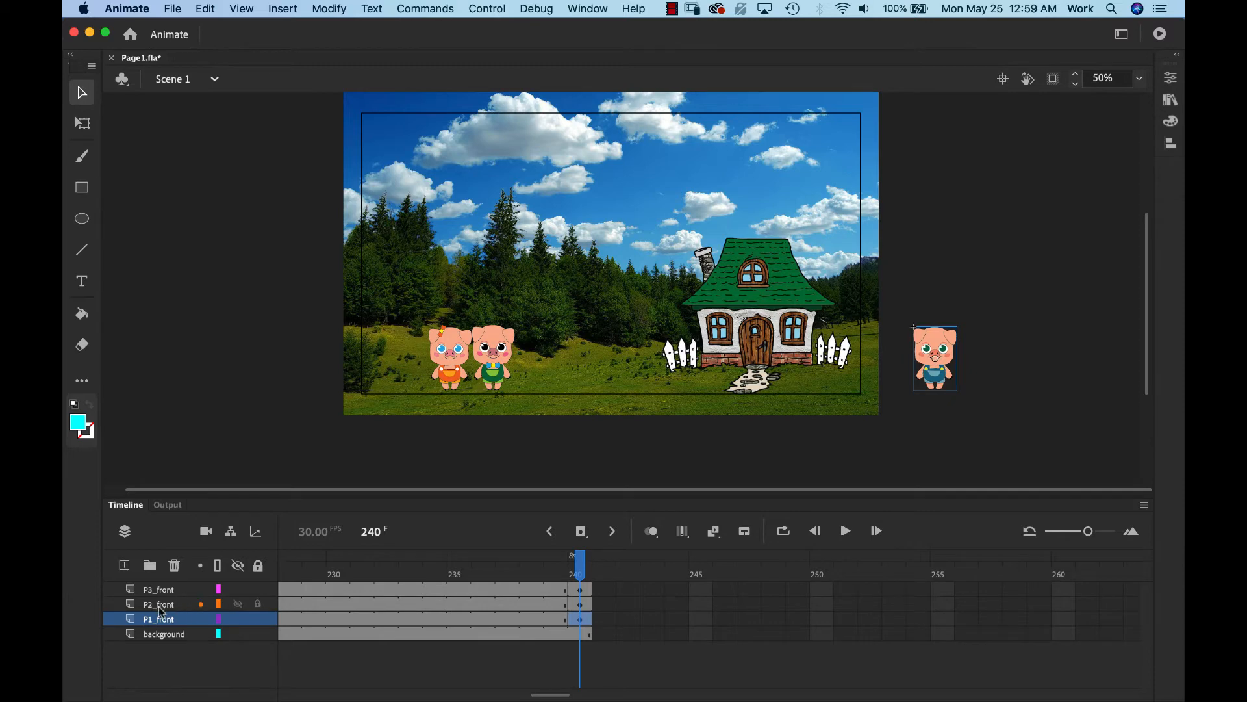
Step: On the P2_front and P3_front keyframes at frame 240, move both pigs off the stage in a row beyond the first pig
click(580, 608)
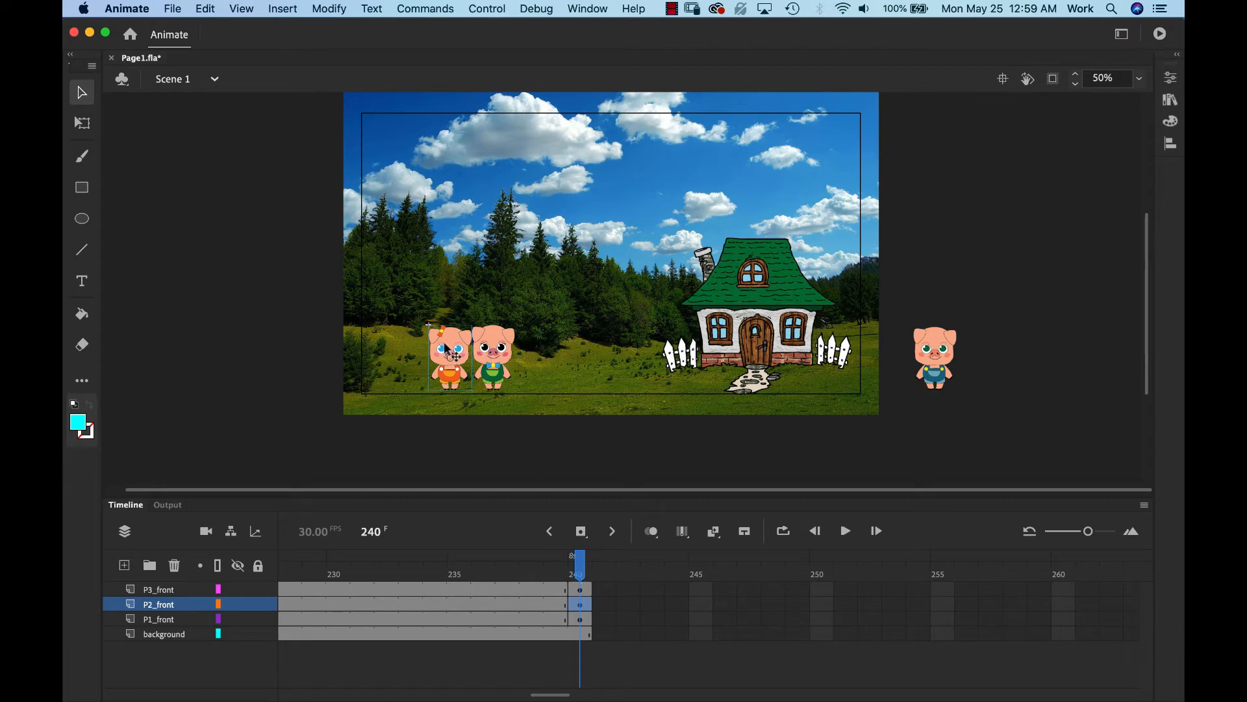
drag(445, 343, 986, 348)
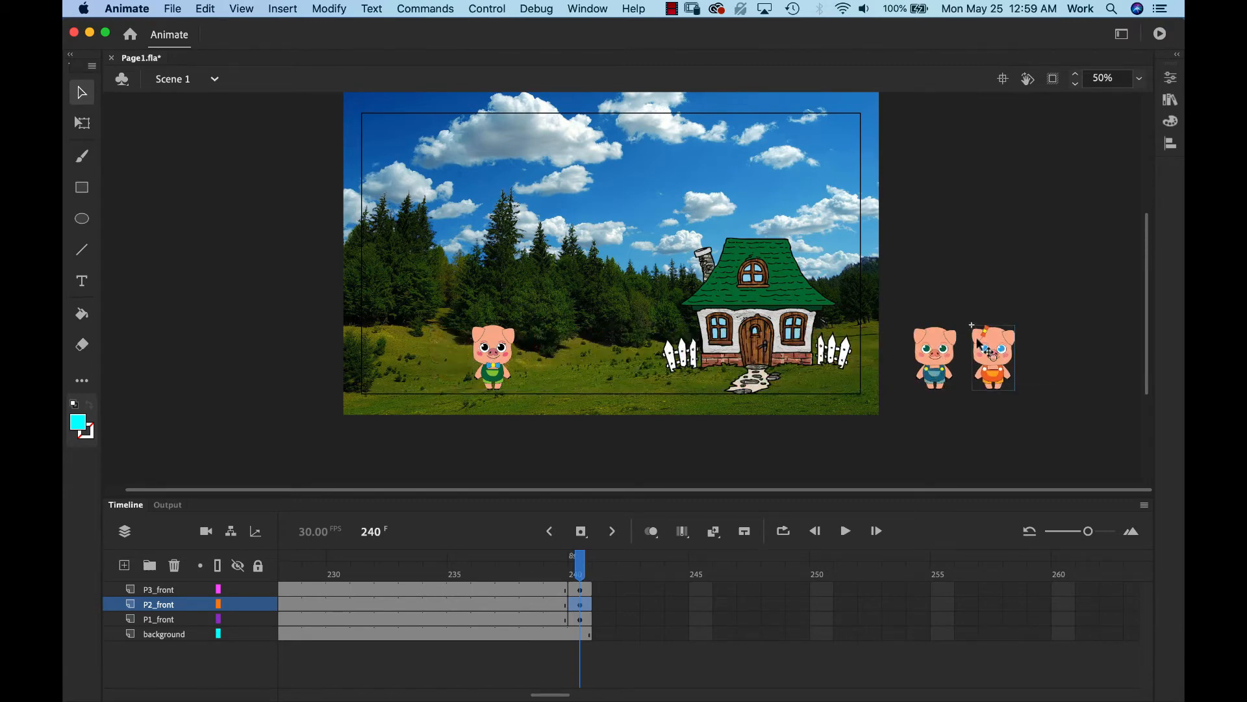
click(579, 588)
drag(499, 341, 1057, 345)
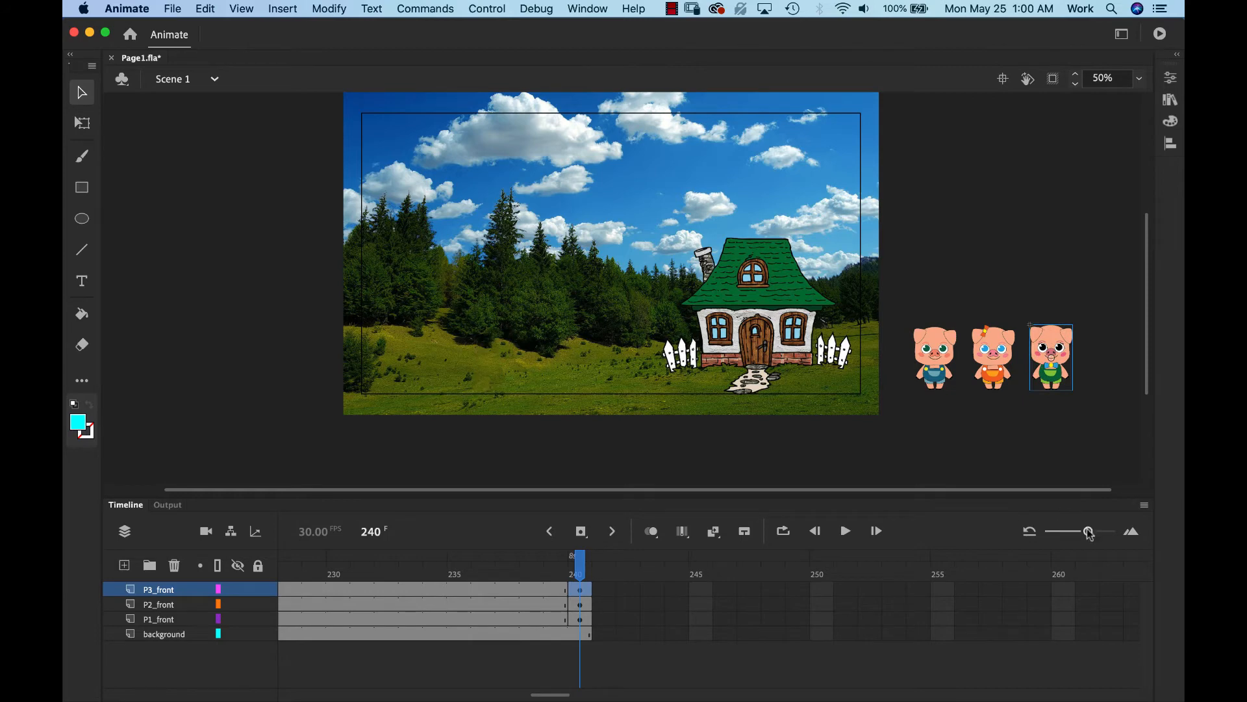
Step: Compare the pigs' positions at the frame 1 and frame 240 keyframes with the whole timeline in view
drag(1089, 532, 1064, 533)
drag(552, 694, 481, 696)
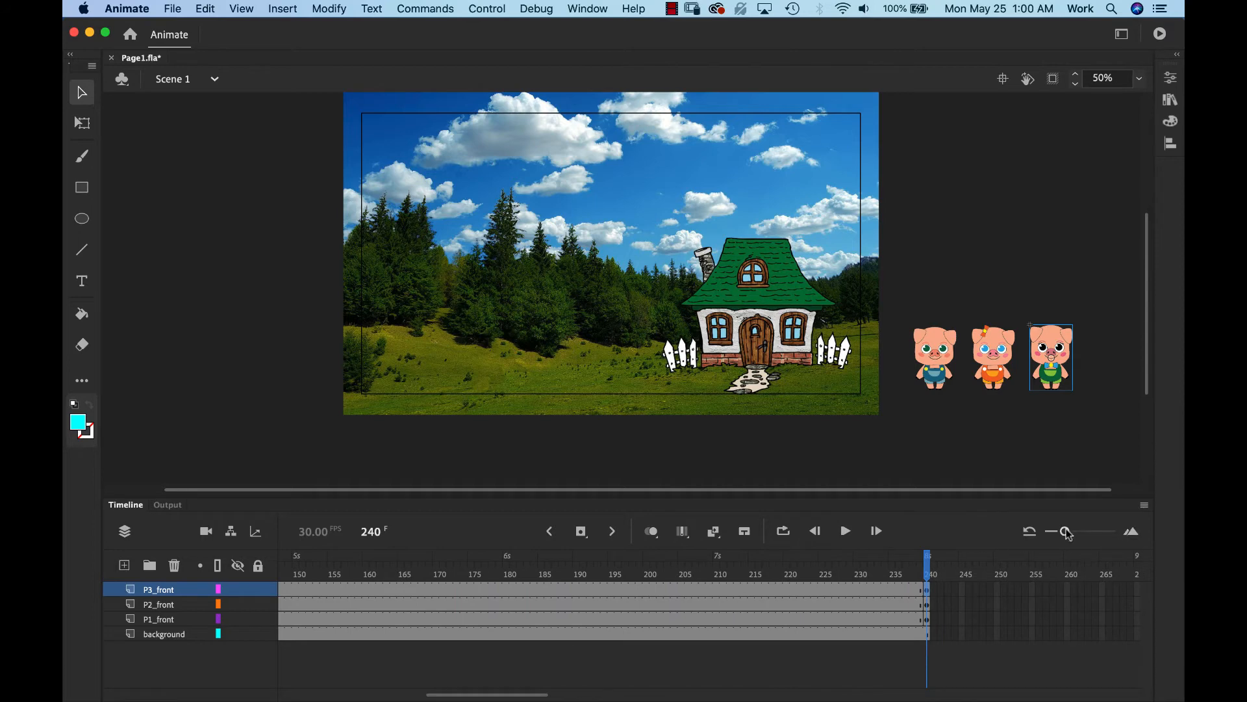
drag(1068, 532, 1050, 532)
drag(569, 569, 249, 584)
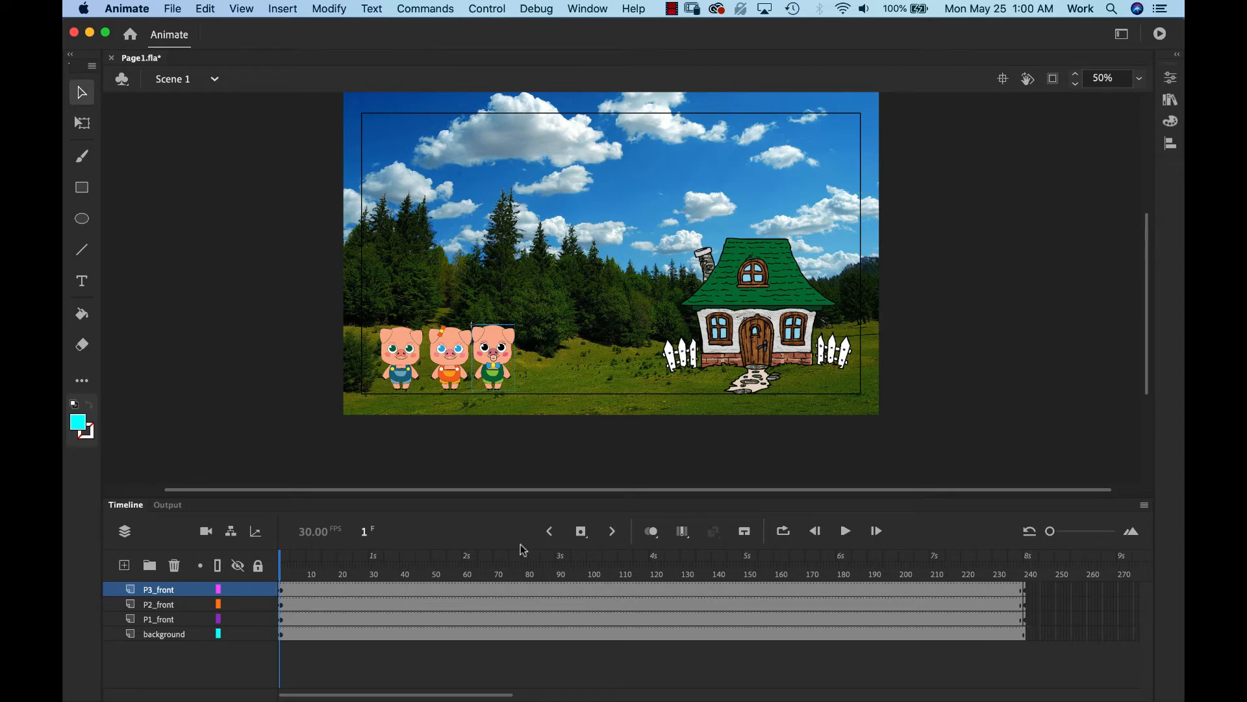
click(614, 532)
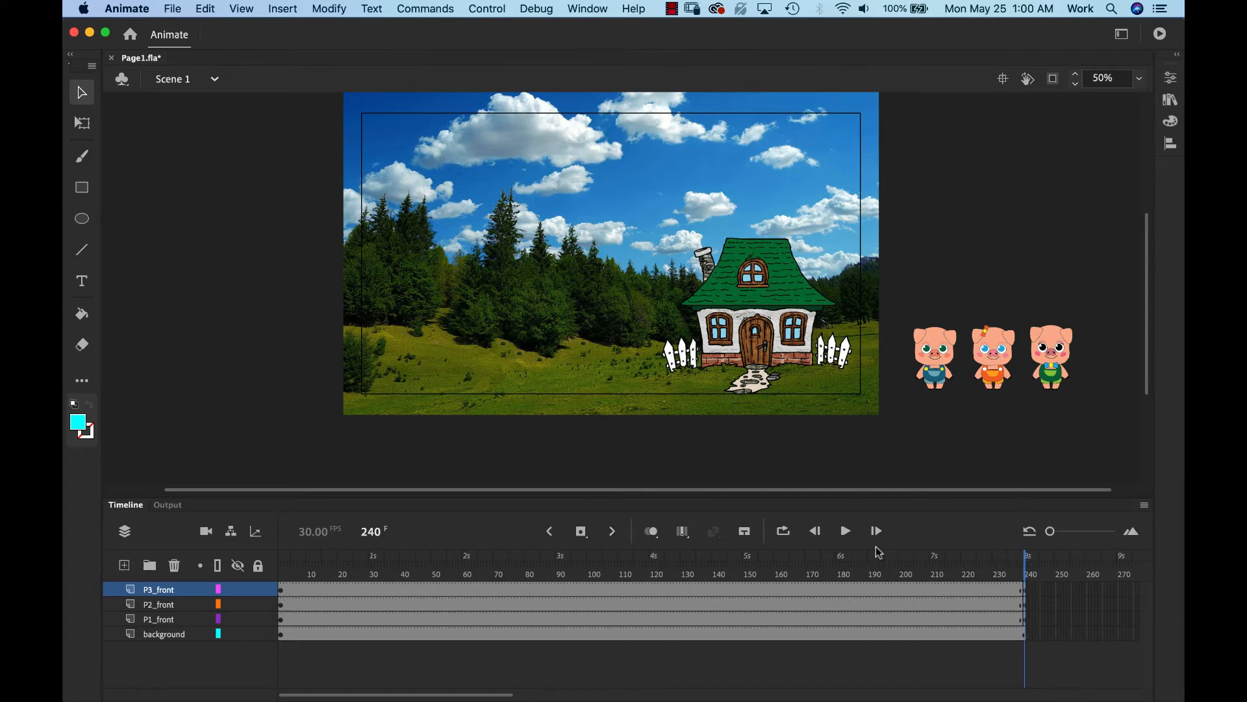
click(549, 532)
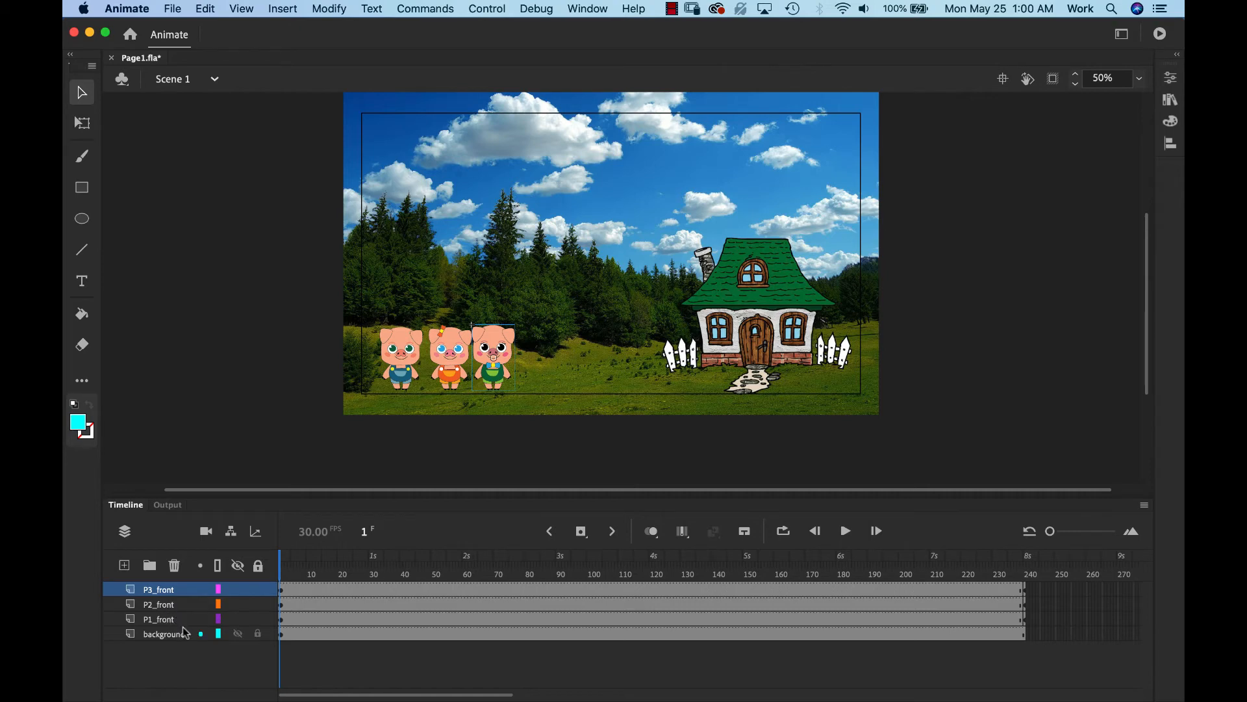
click(158, 620)
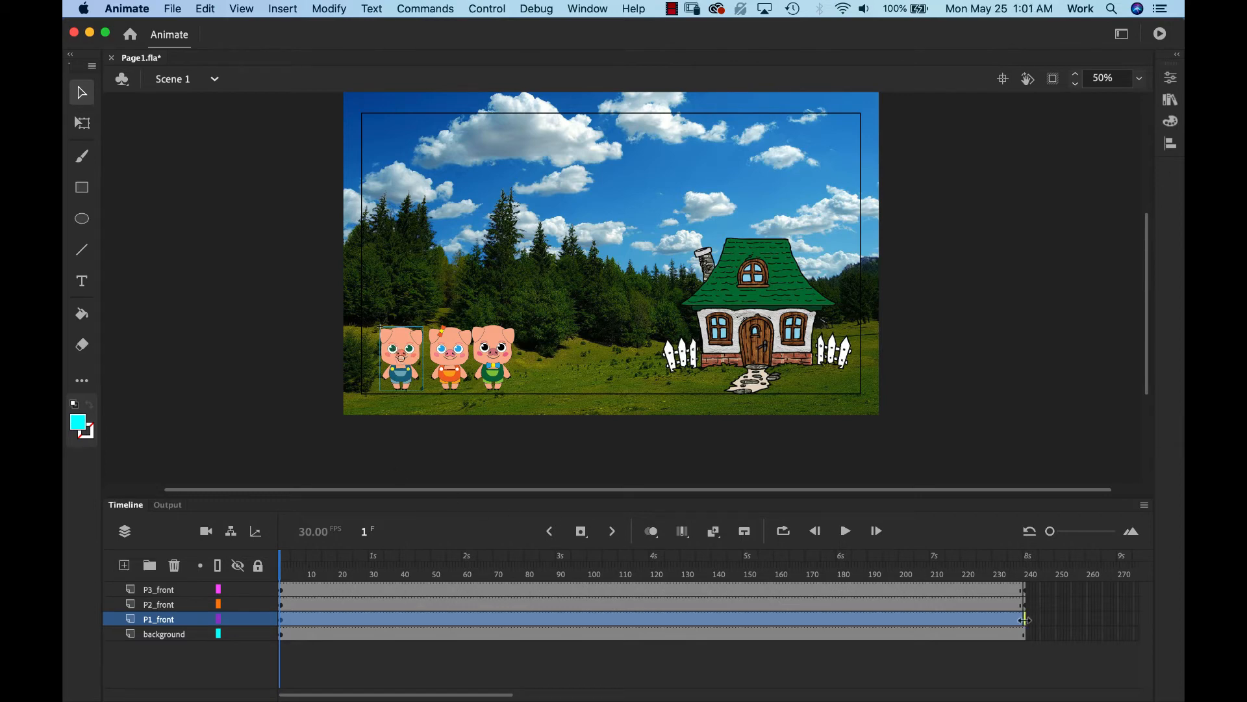
click(613, 531)
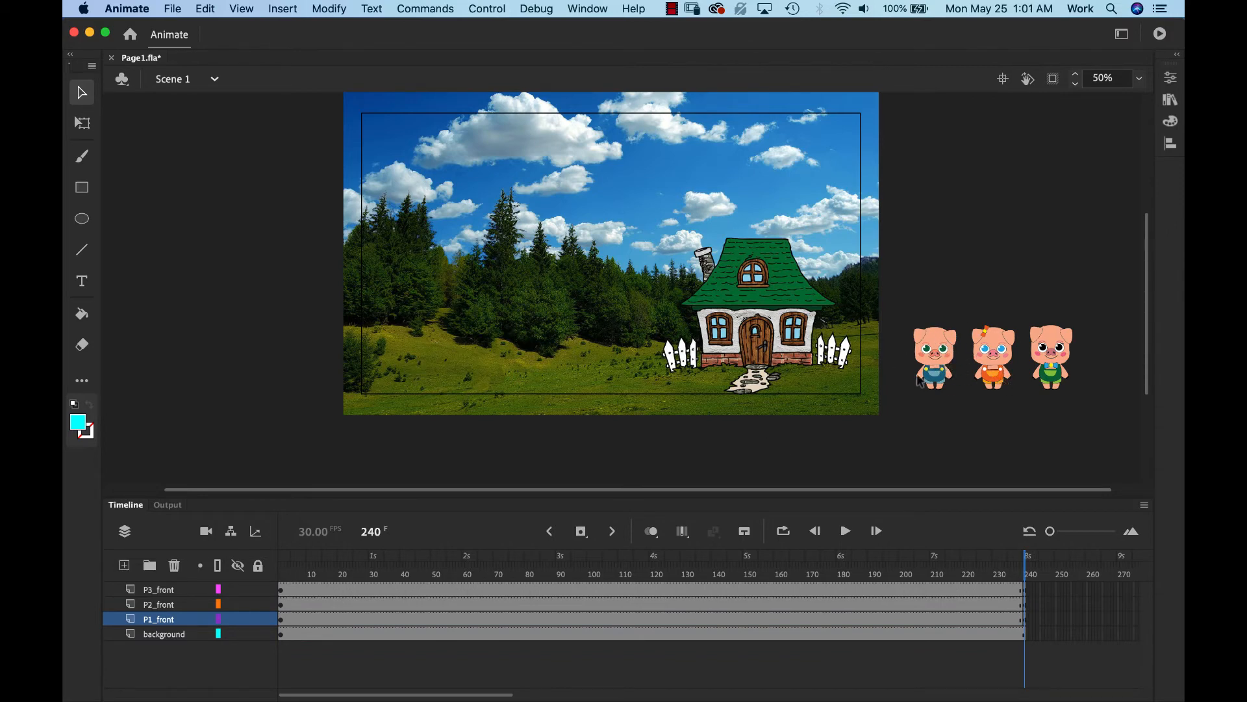
click(549, 532)
Step: Create a classic tween on the P1_front layer from frame 1 to its keyframe at frame 240
click(165, 621)
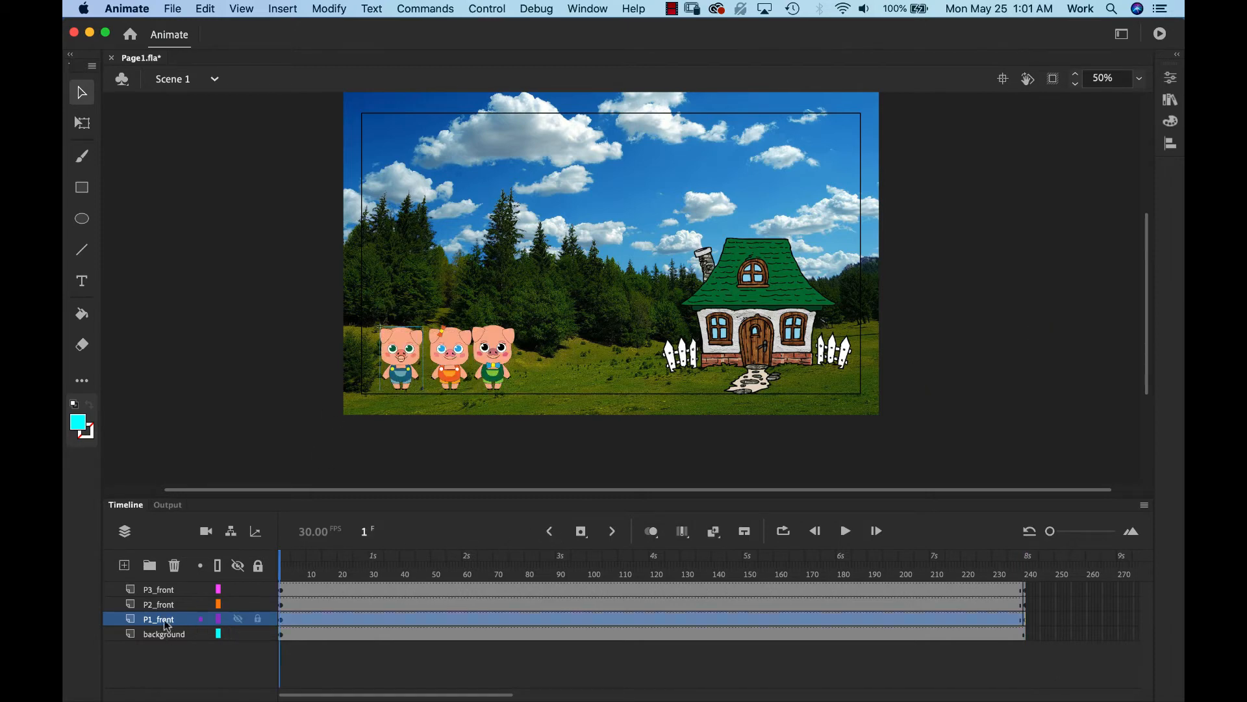
click(283, 9)
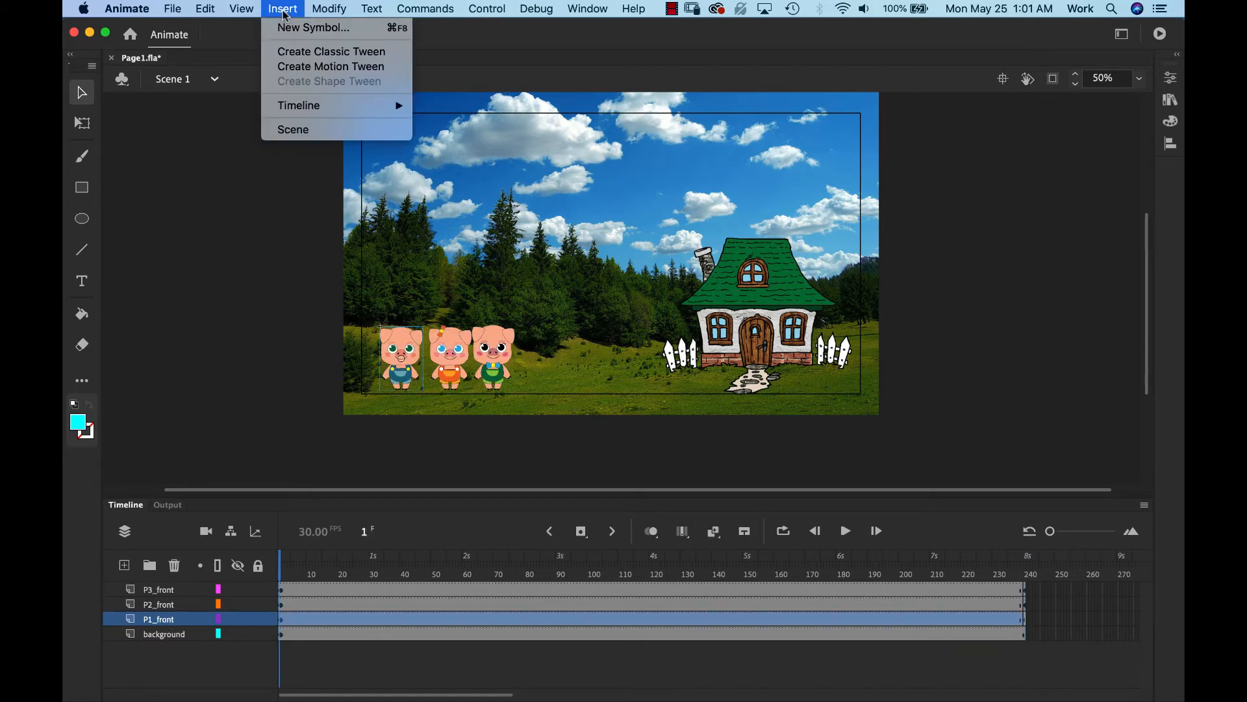
click(293, 53)
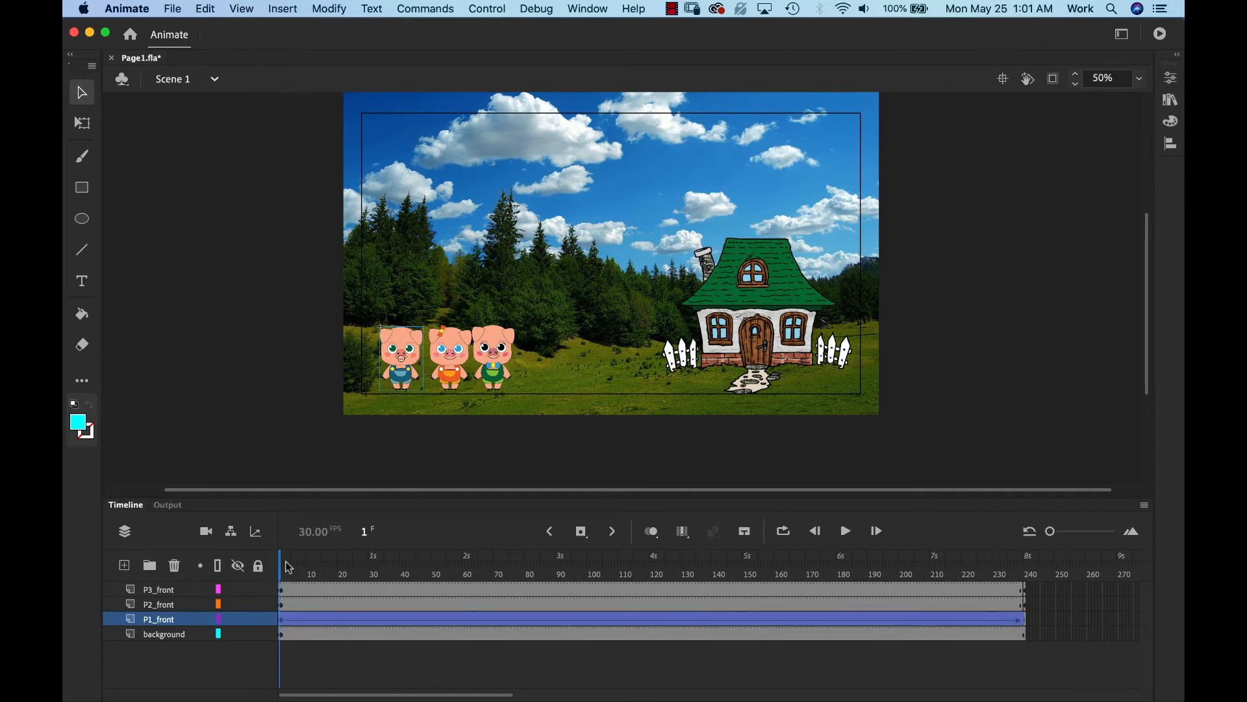
mouse_move(281, 564)
mouse_down()
mouse_move(1023, 549)
mouse_move(280, 546)
mouse_up()
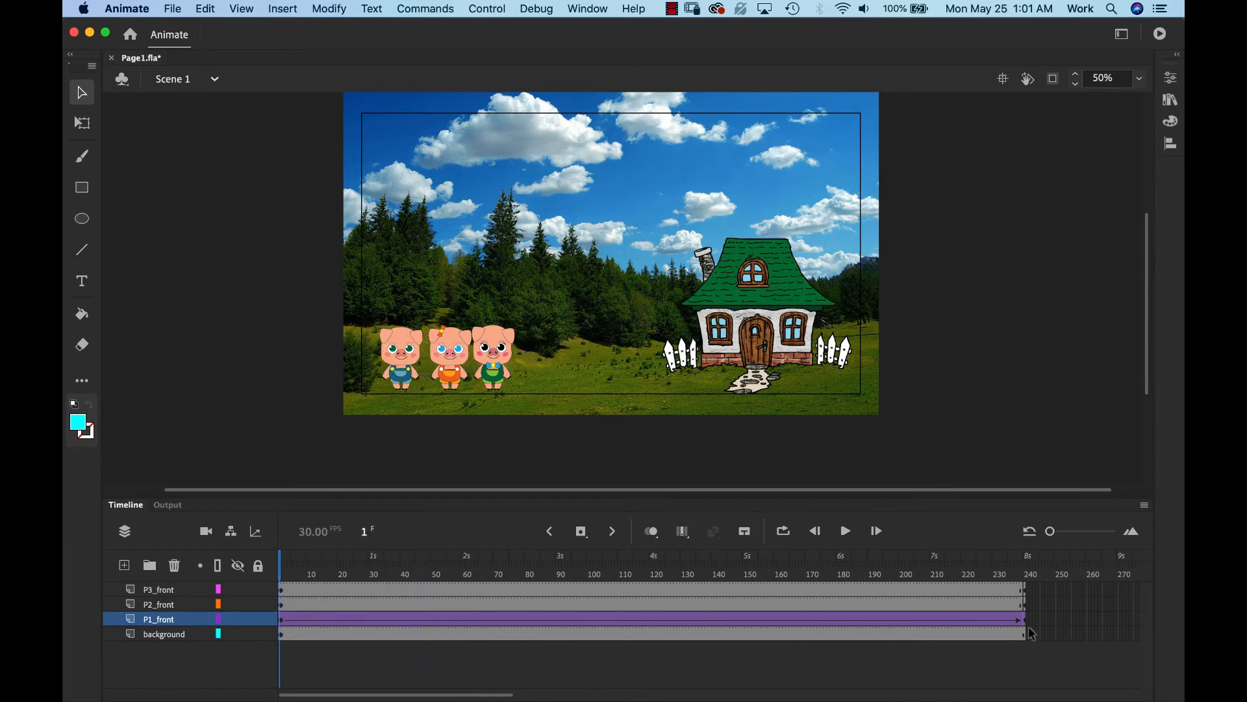
Step: Create classic tweens on the P2_front and P3_front layers from frame 1 to their keyframes at frame 240
click(161, 605)
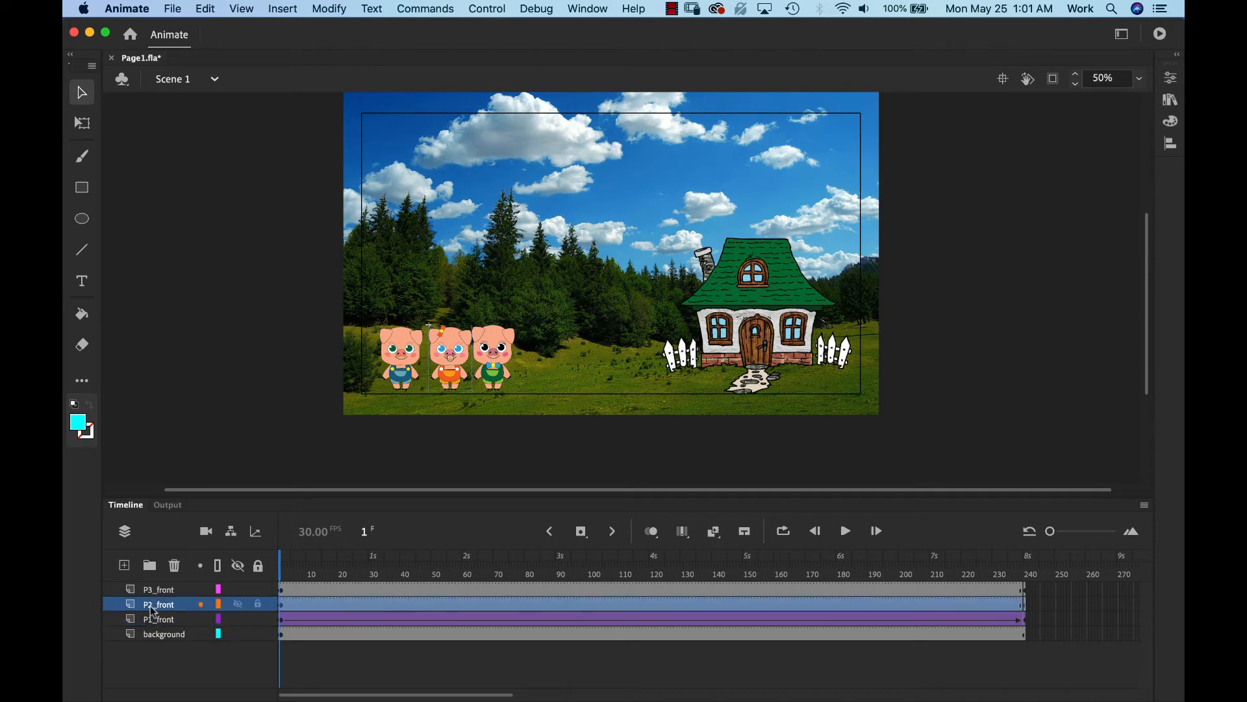
click(284, 9)
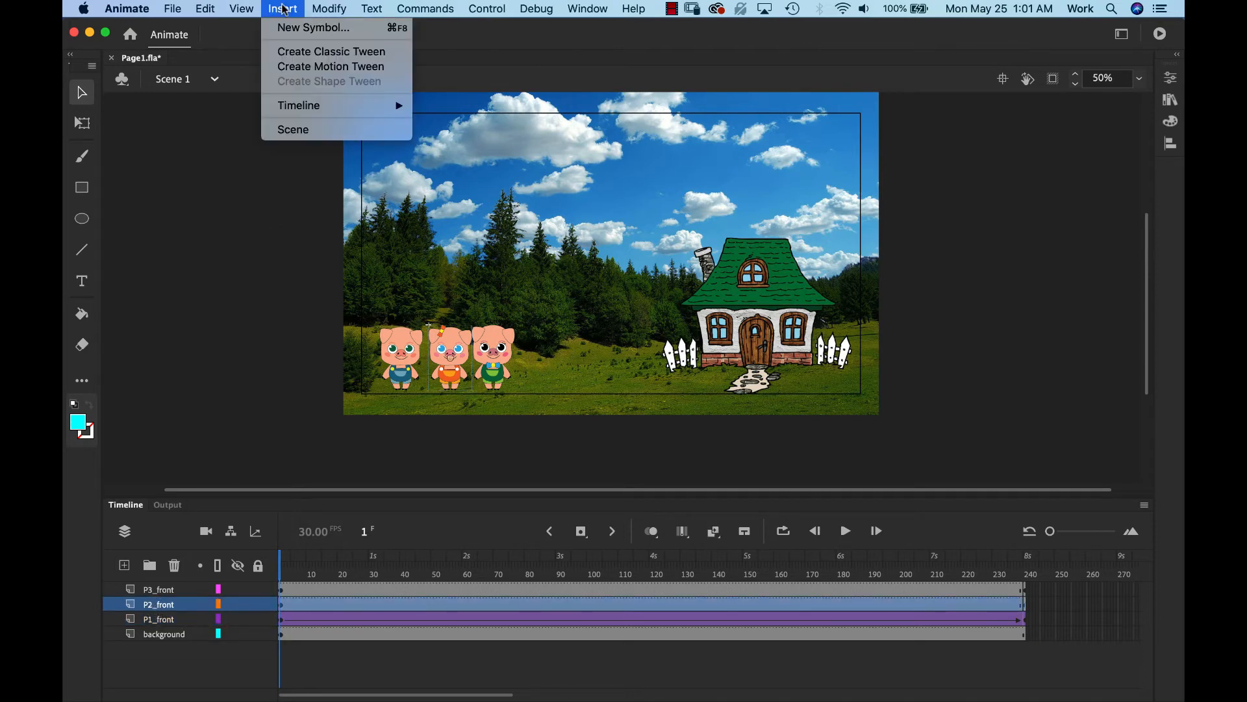
click(293, 52)
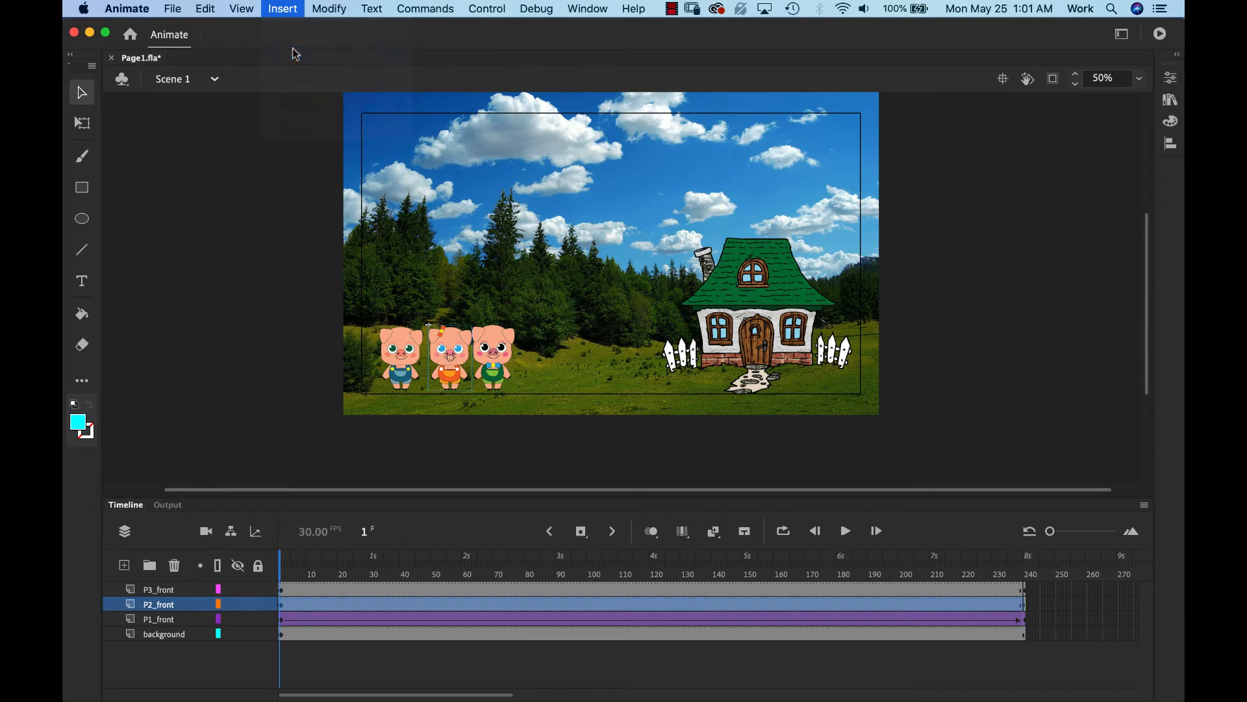
click(161, 590)
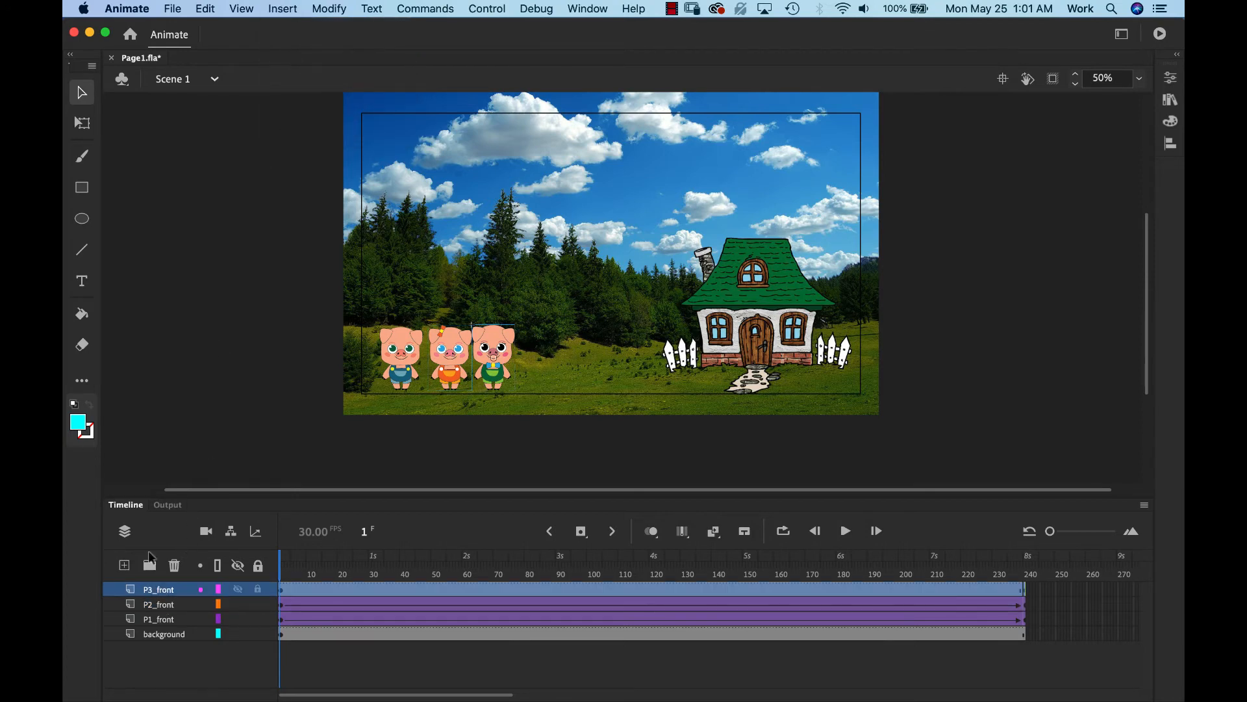
click(283, 9)
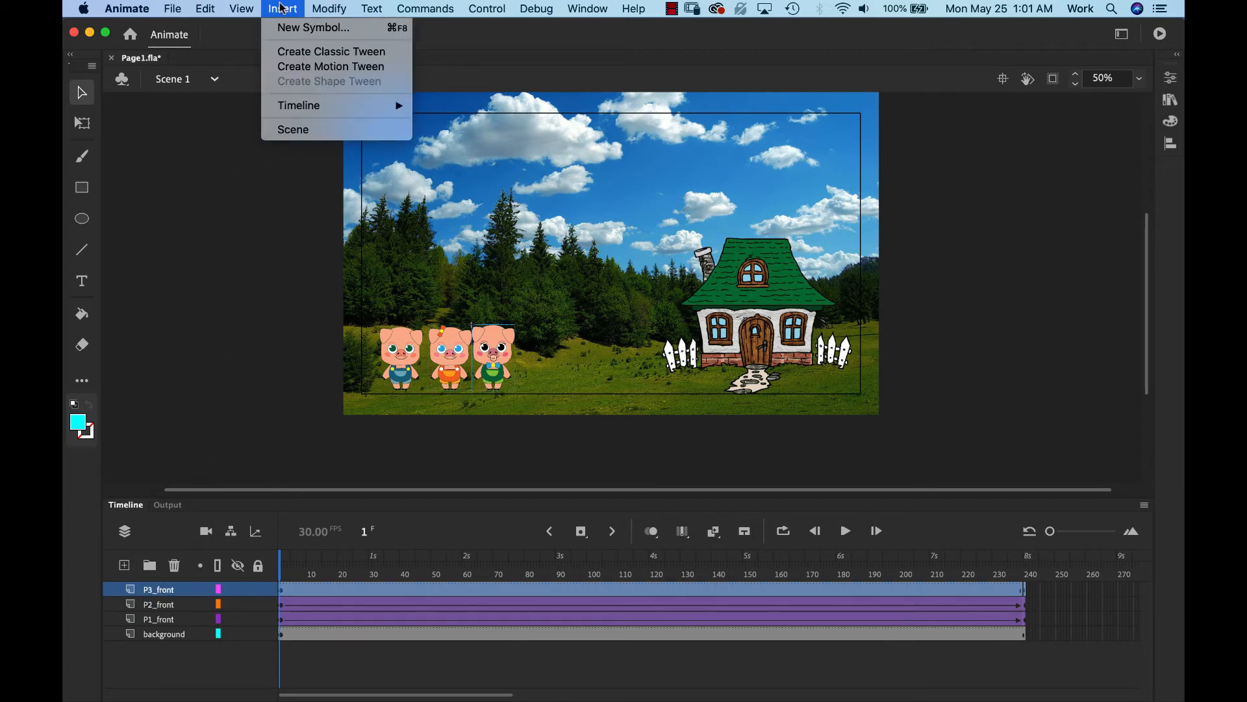
click(308, 56)
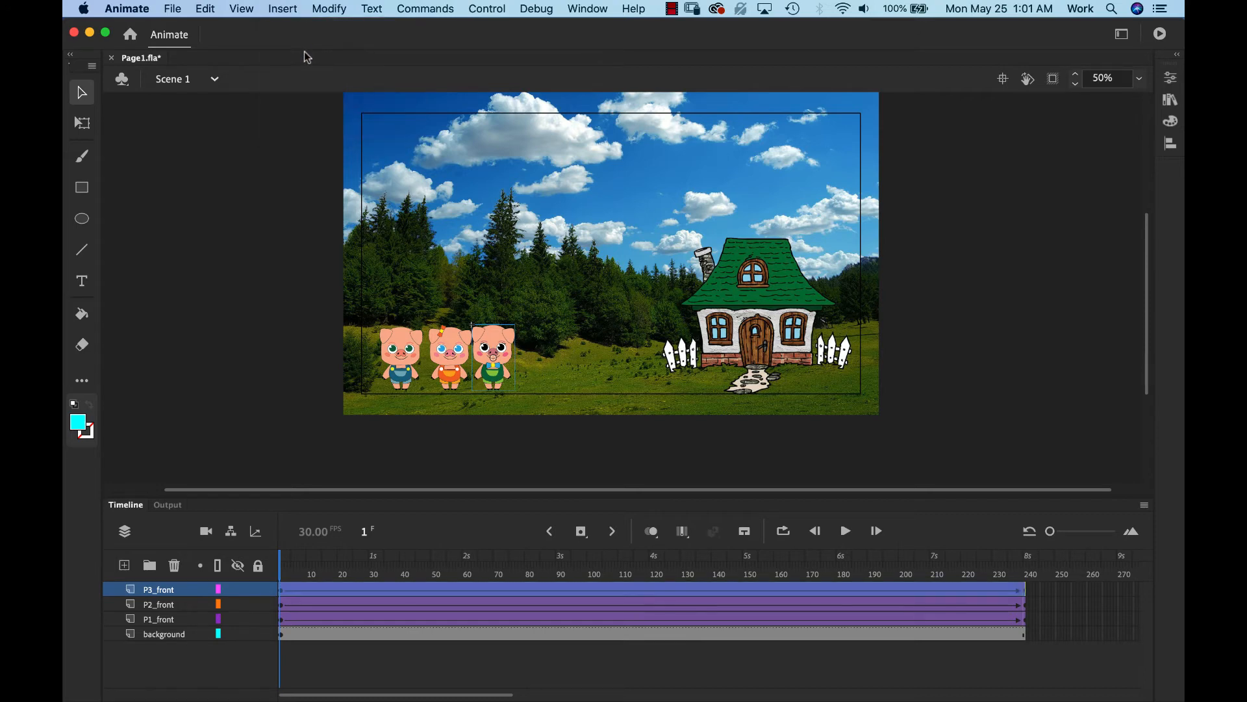
click(234, 674)
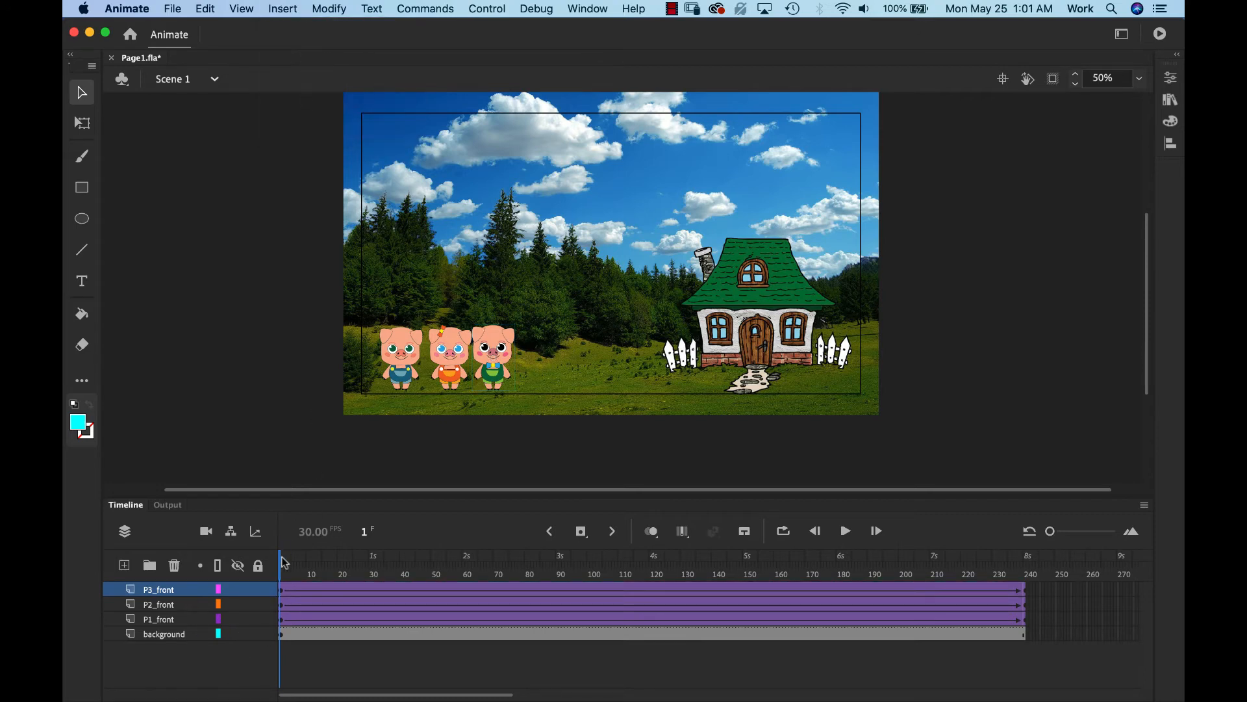
Step: Play the pigs' animation from frame 1 to the end, and return the playhead to frame 1
mouse_move(280, 560)
mouse_down()
mouse_move(592, 549)
mouse_move(973, 560)
mouse_move(272, 558)
mouse_up()
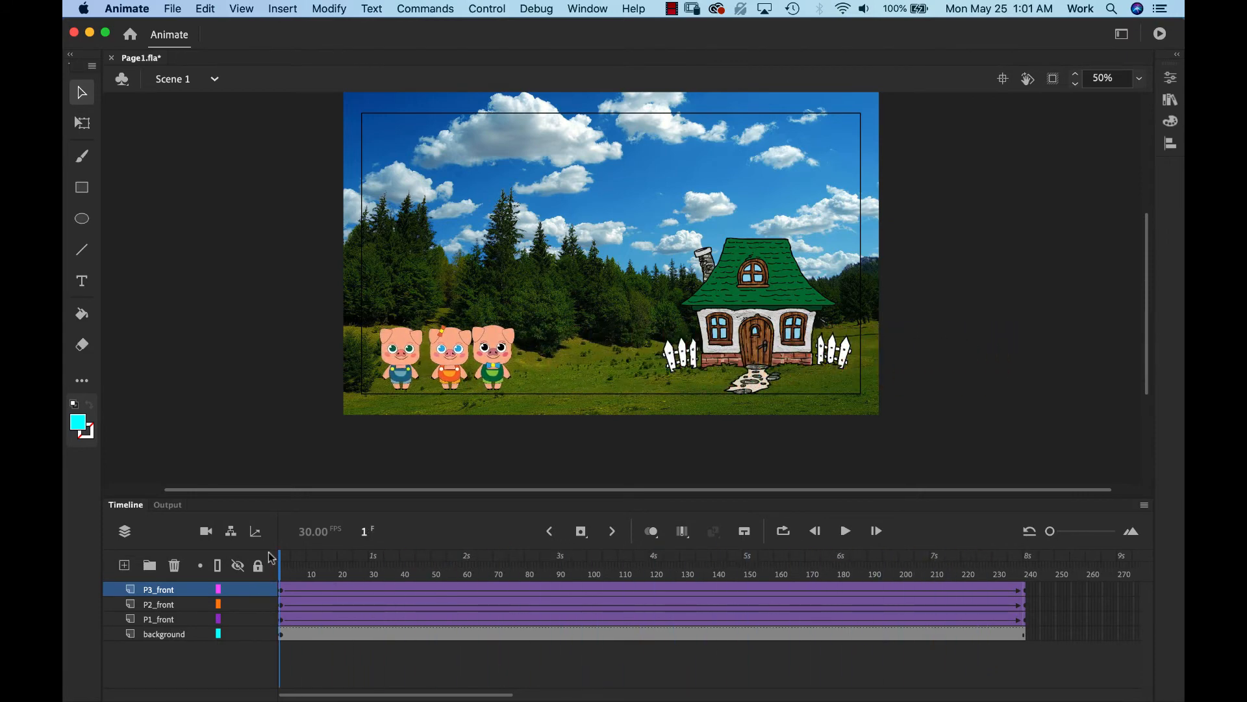
click(847, 532)
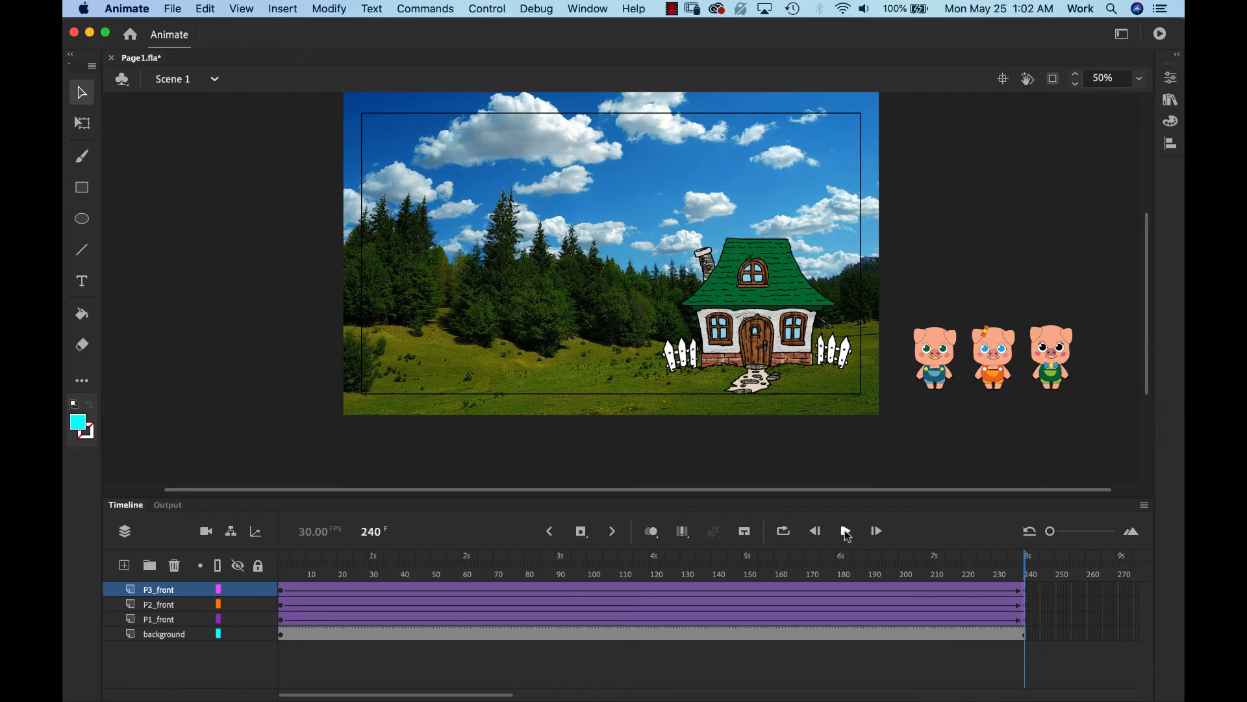
click(783, 532)
click(783, 532)
drag(1028, 567, 271, 606)
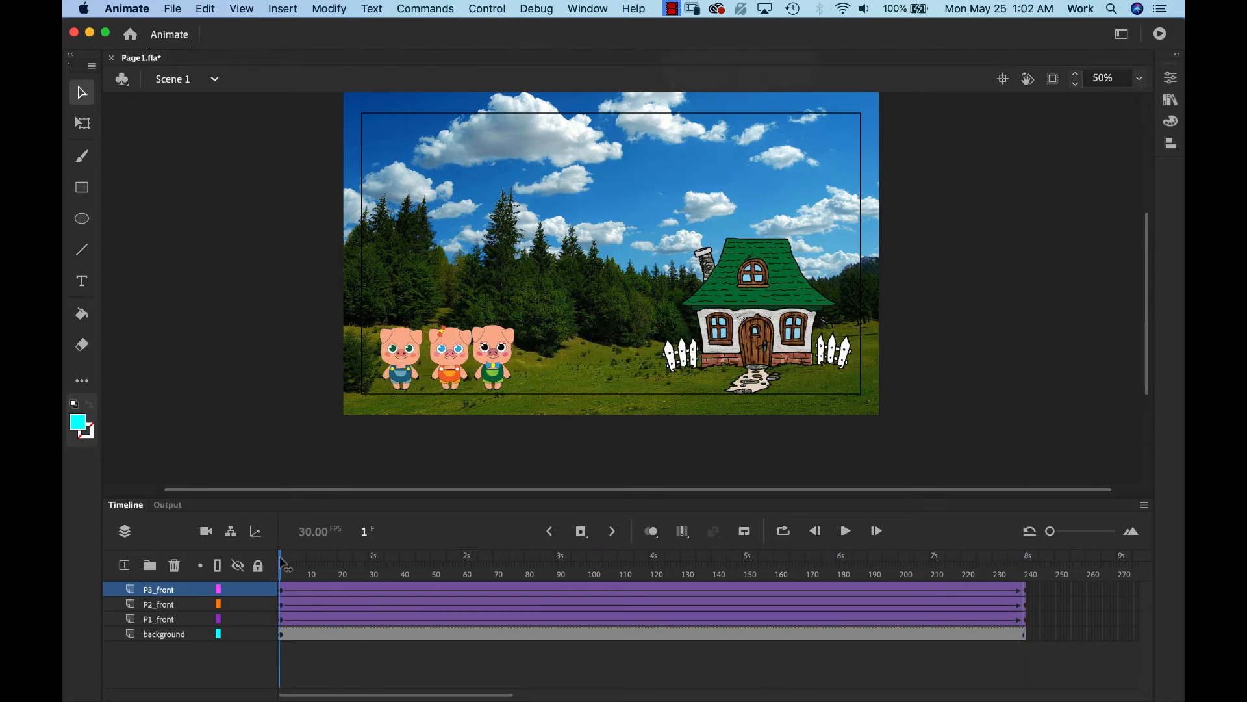
mouse_move(281, 562)
mouse_down()
mouse_move(489, 558)
mouse_move(617, 538)
mouse_move(933, 538)
mouse_move(878, 552)
mouse_move(265, 552)
mouse_up()
Step: At frame 12, raise the P3_front and P1_front pigs slightly above the second pig
key(super+equal)
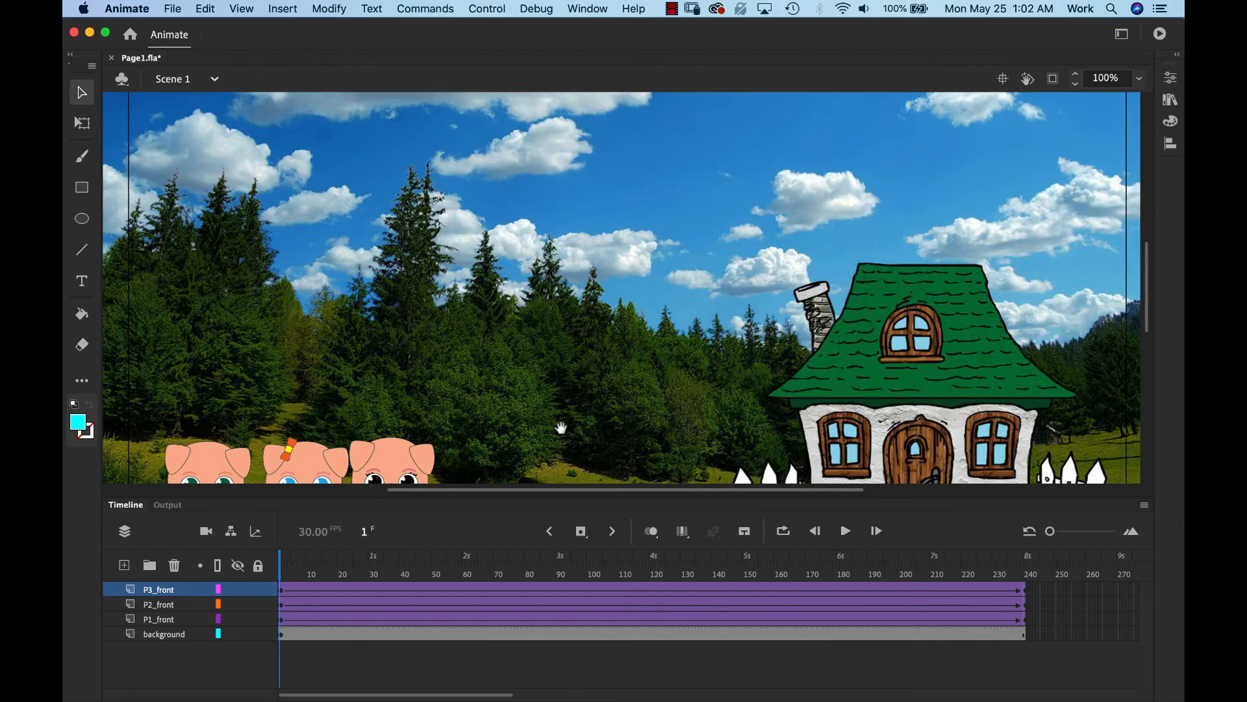
scroll(588, 333, down, 5)
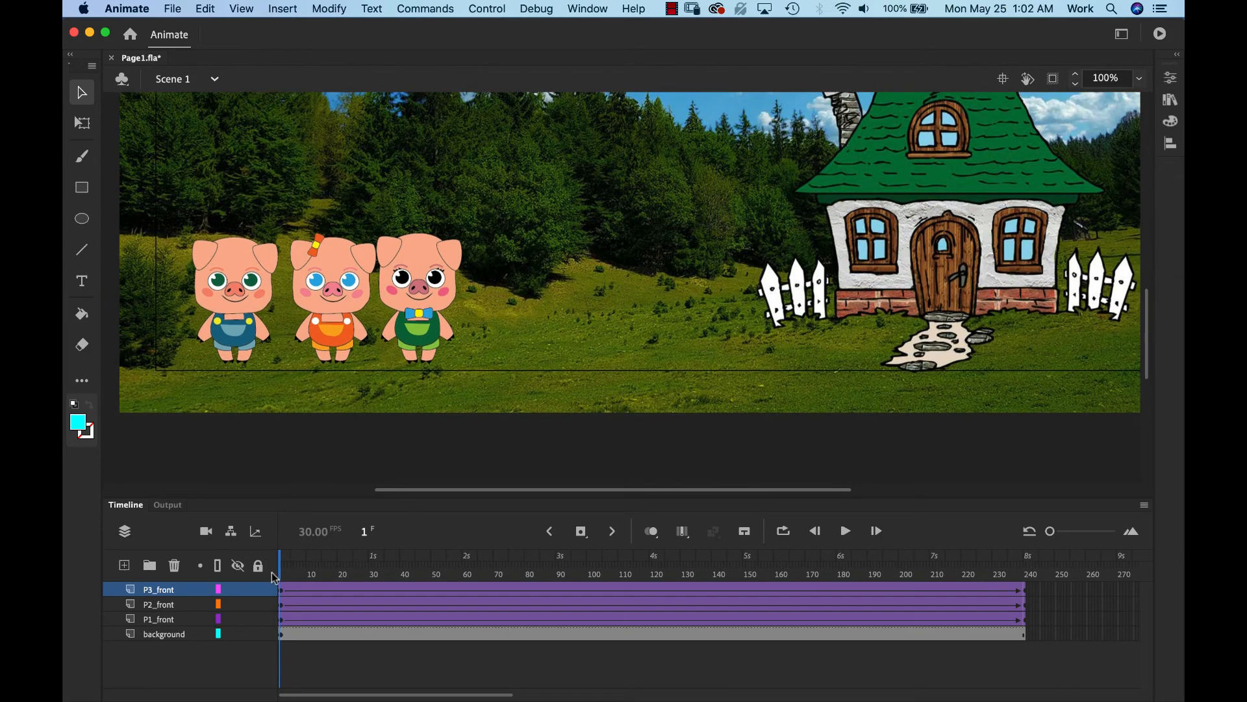
drag(283, 569, 314, 564)
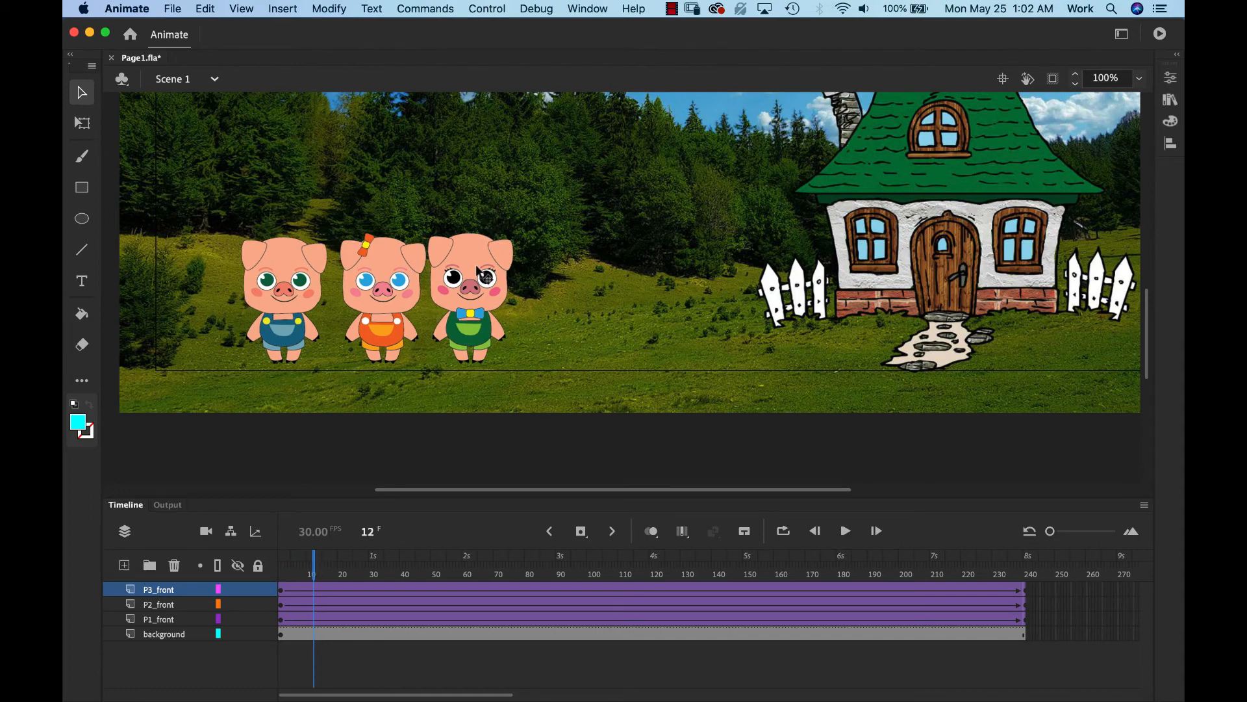
drag(486, 272, 477, 237)
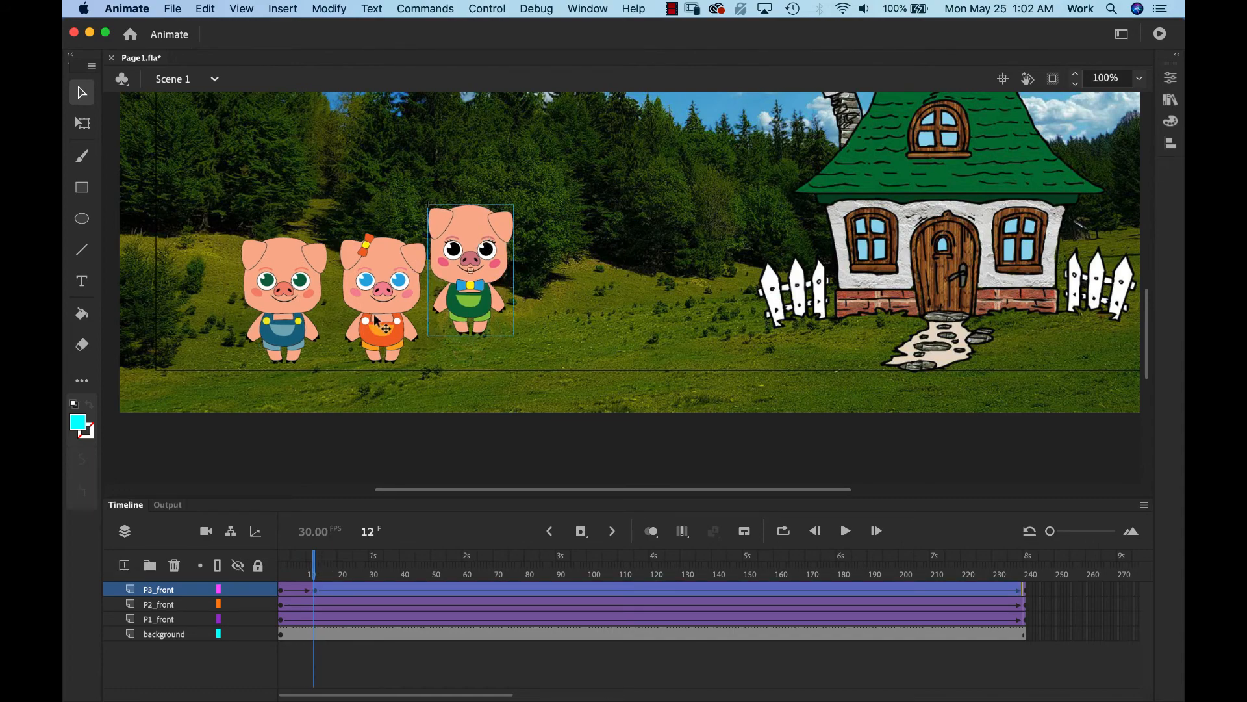
drag(307, 301, 301, 276)
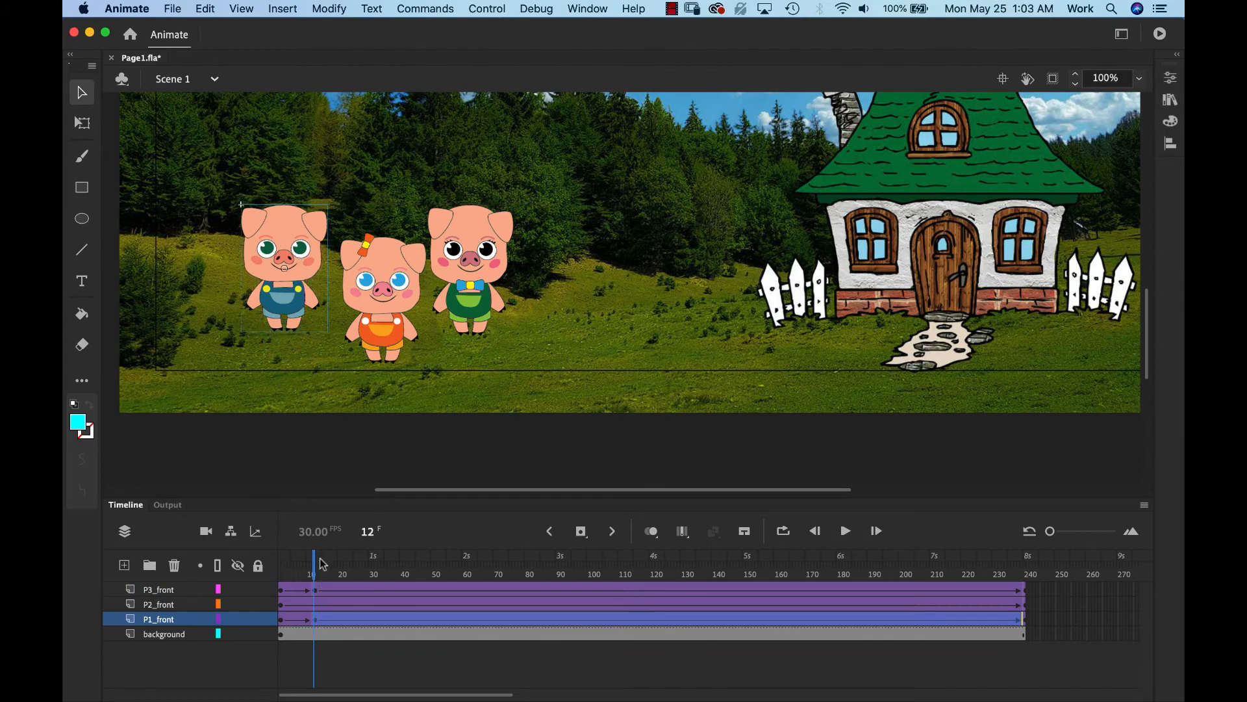
Step: At frame 25, lower the P3_front and P1_front pigs back to the ground and raise the P2_front pig
drag(316, 567, 357, 566)
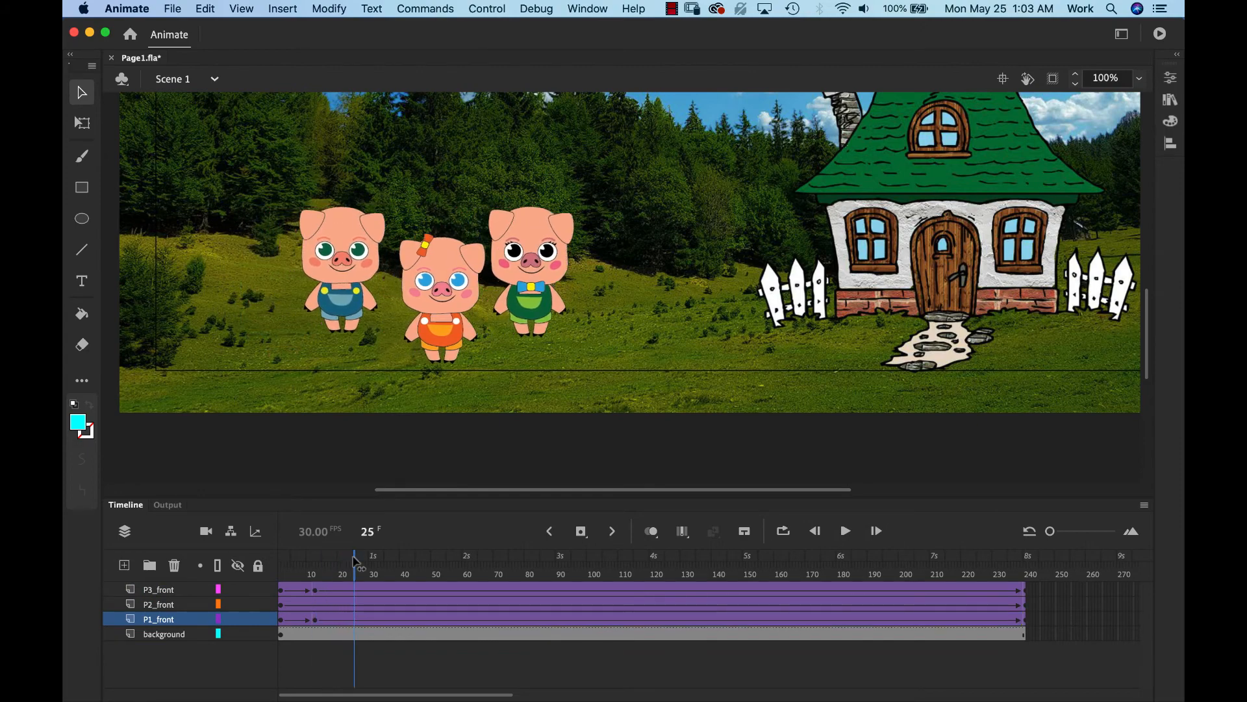
drag(529, 284, 530, 309)
drag(403, 310, 352, 300)
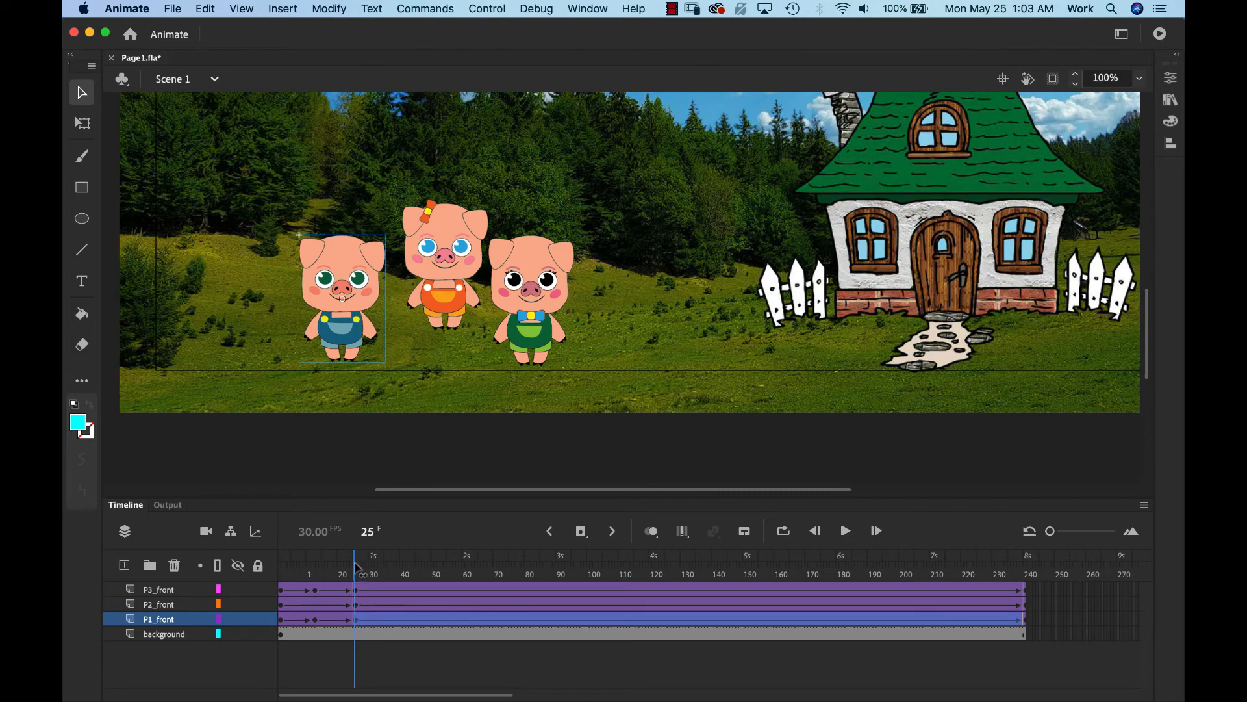
Step: At frame 41, lower the P2_front pig to the ground and raise the P3_front and P1_front pigs
drag(356, 569, 407, 567)
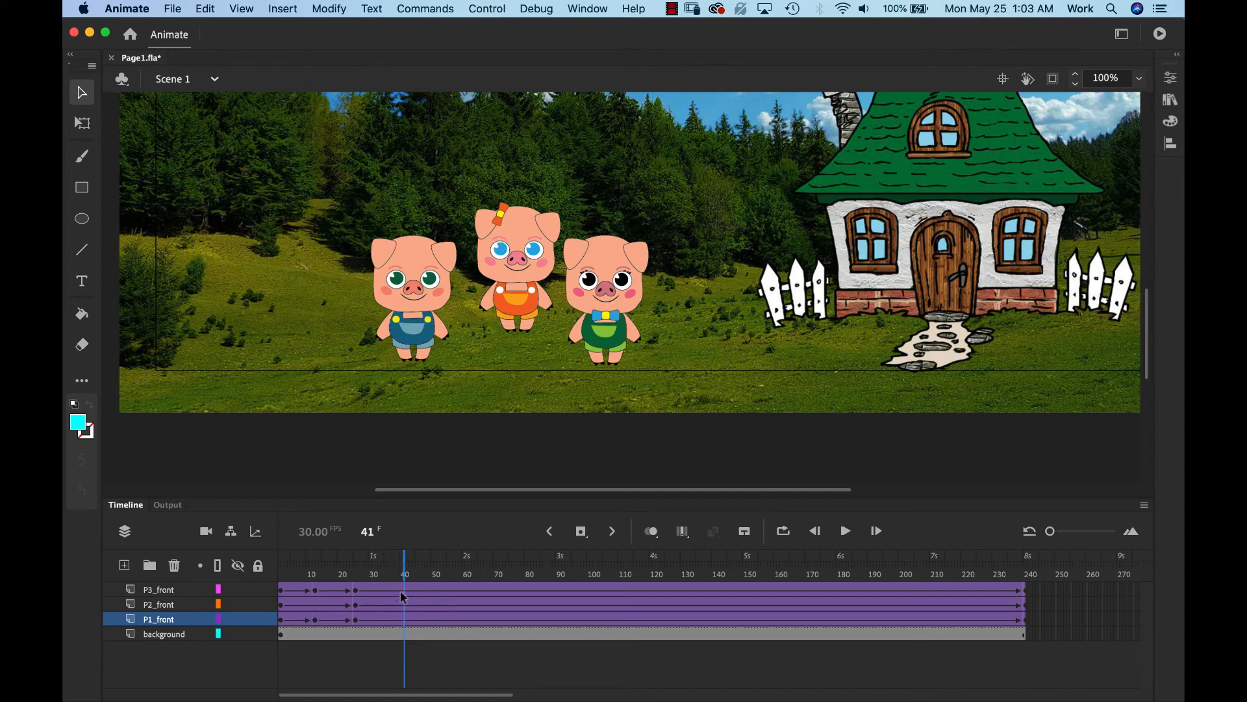
drag(518, 254, 517, 281)
drag(603, 267, 601, 239)
drag(415, 292, 415, 263)
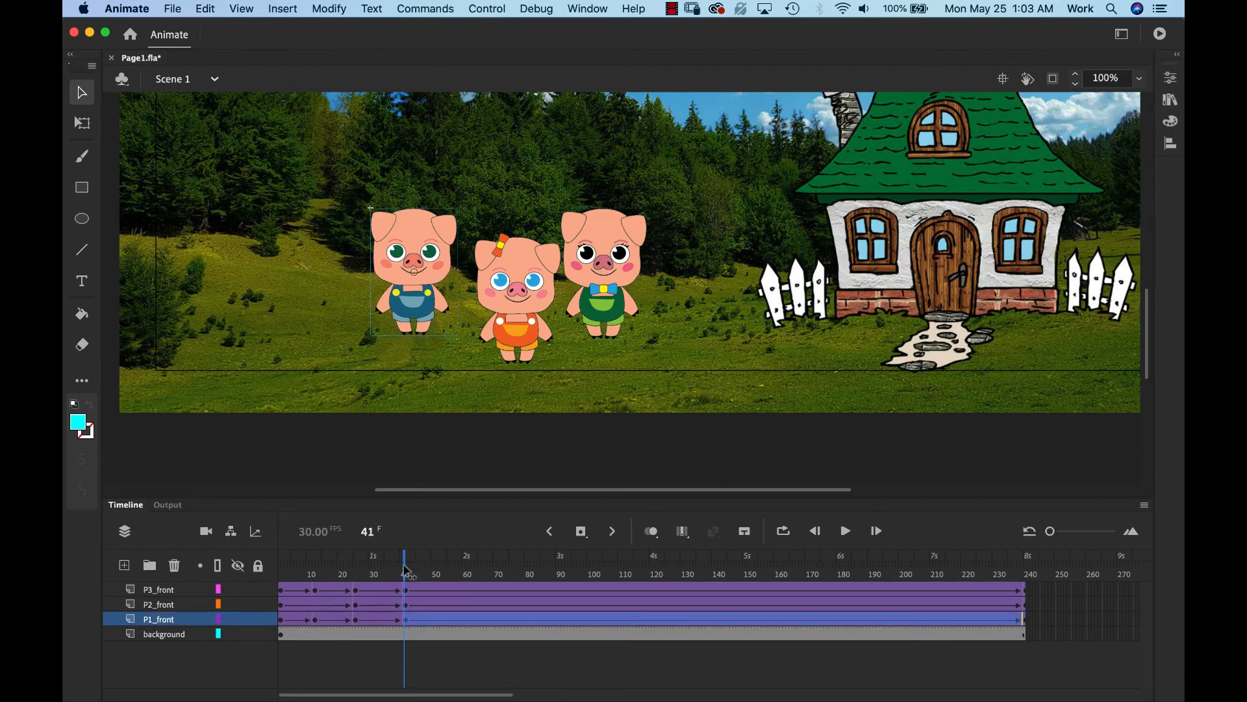
Step: At frame 61, lower the P3_front and P1_front pigs and raise the P2_front pig
drag(404, 570, 466, 574)
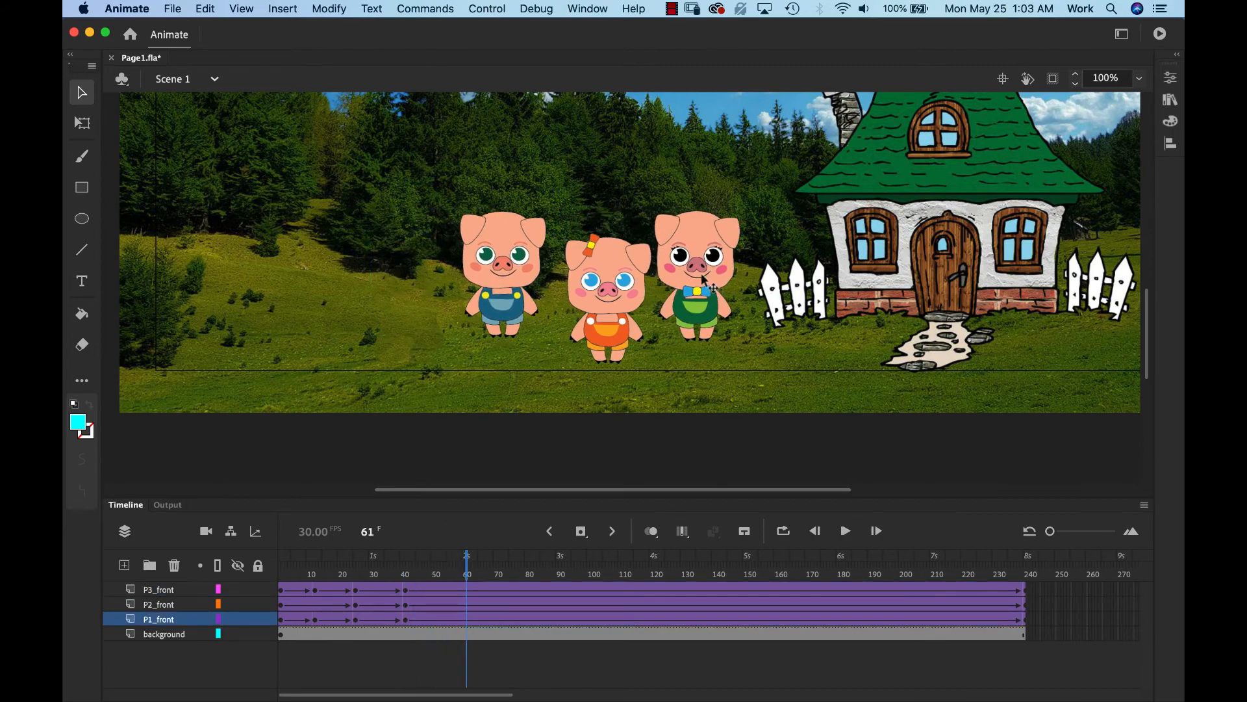
drag(703, 279, 703, 299)
drag(613, 307, 614, 279)
drag(503, 286, 503, 319)
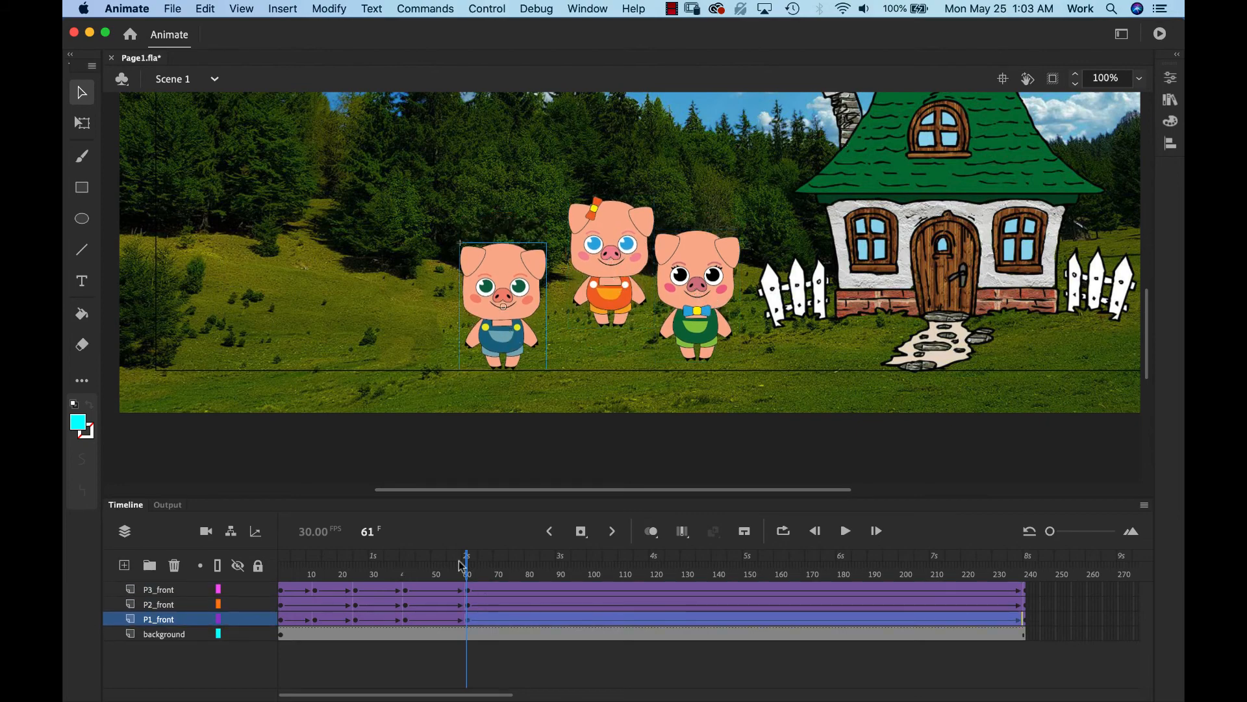
Step: At frame 81, raise the P3_front and P1_front pigs and lower the P2_front pig
drag(469, 570, 531, 572)
drag(798, 299, 798, 277)
drag(679, 283, 679, 312)
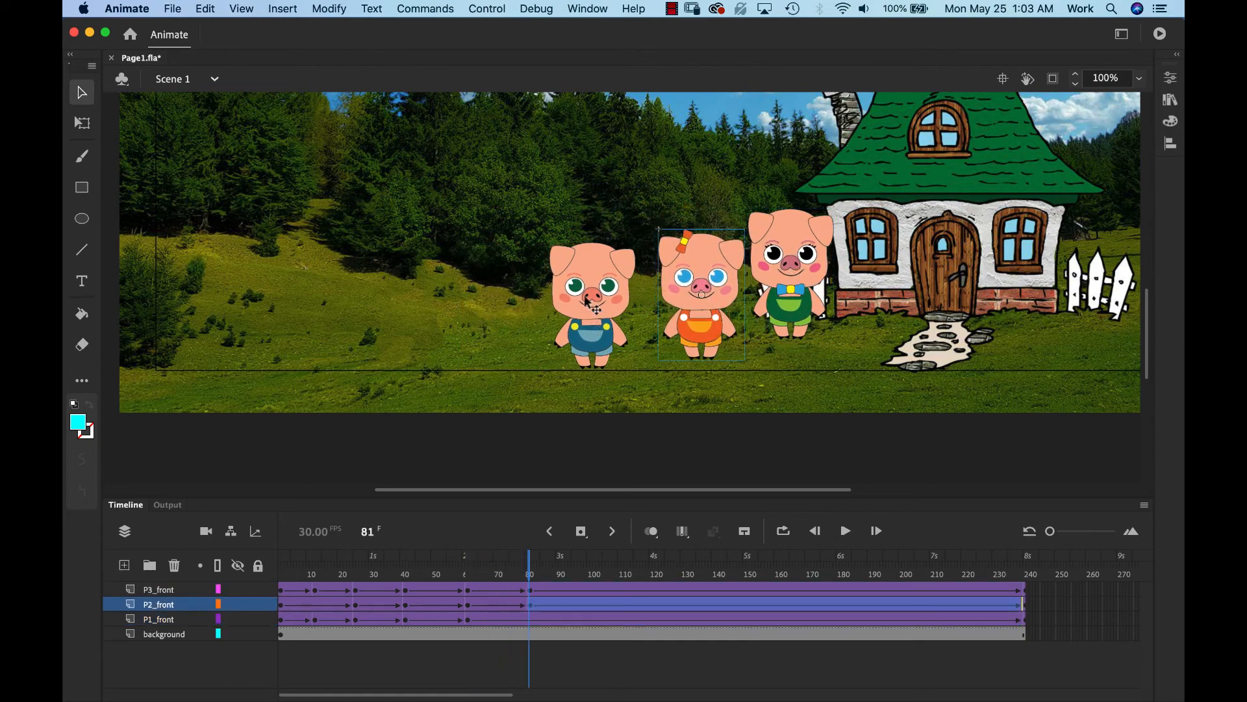
drag(588, 312, 588, 278)
Step: Move the P3_front pig back and P2_front ahead of it at frame 101, and advance the P1_front pig toward the house at frame 119
drag(533, 569, 593, 575)
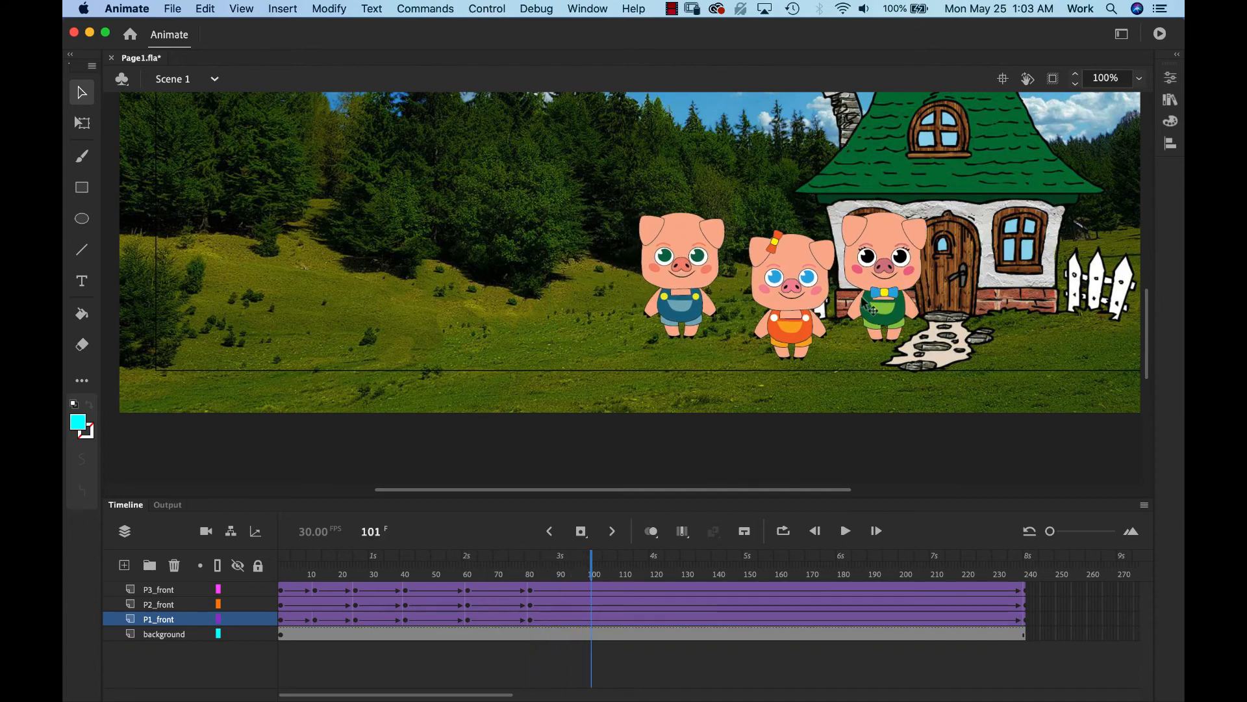
drag(885, 289, 798, 290)
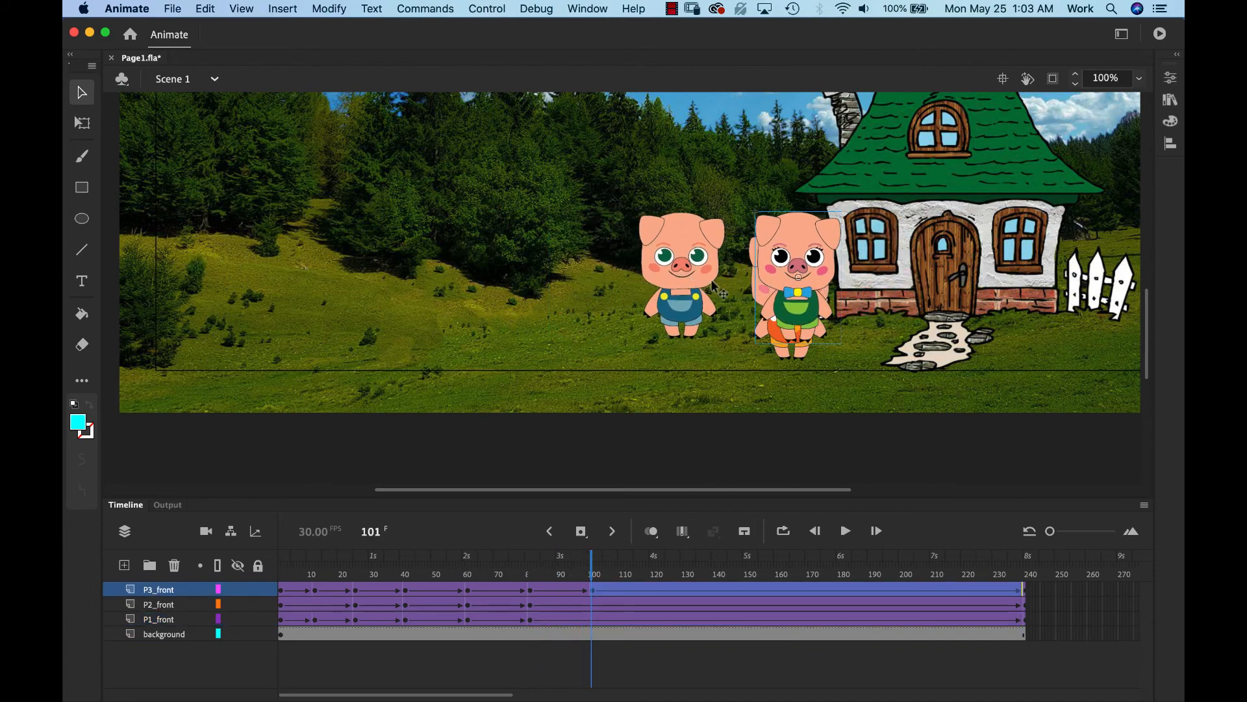
drag(805, 356, 858, 357)
drag(593, 565, 650, 564)
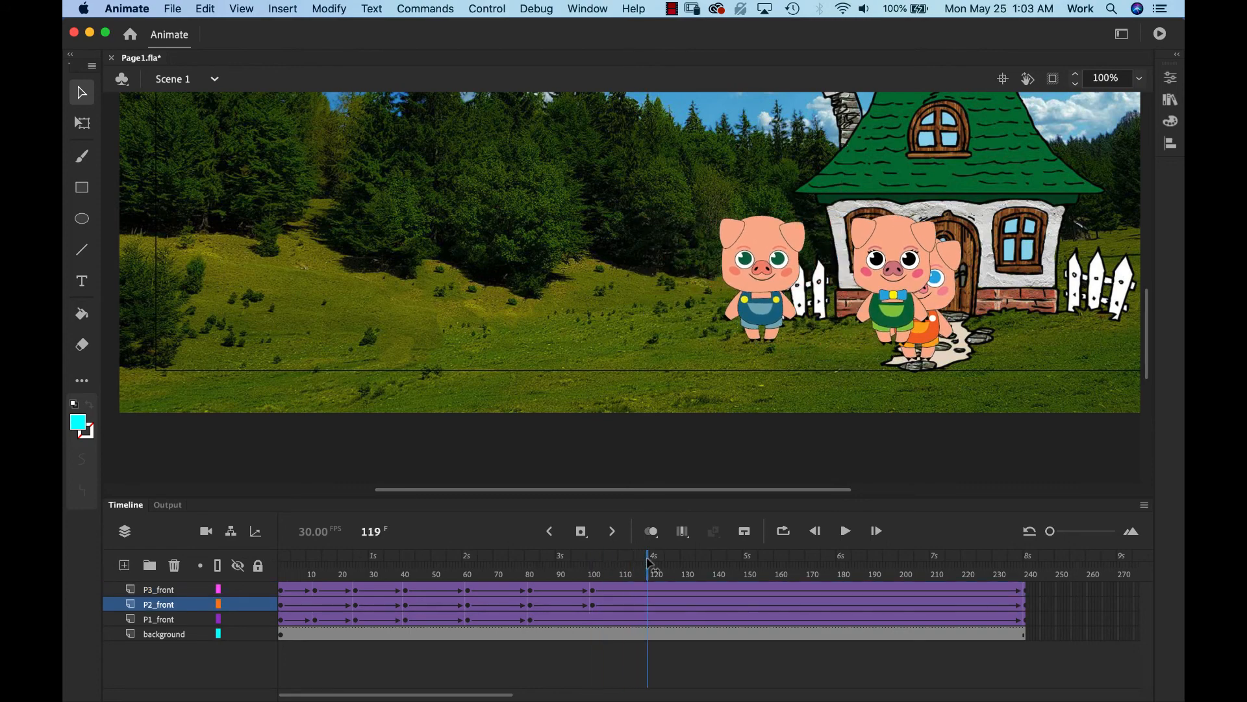
drag(776, 296, 861, 307)
Step: At frame 129, advance the P2_front and P1_front pigs past the house door and set the P3_front pig back behind them
drag(652, 570, 682, 571)
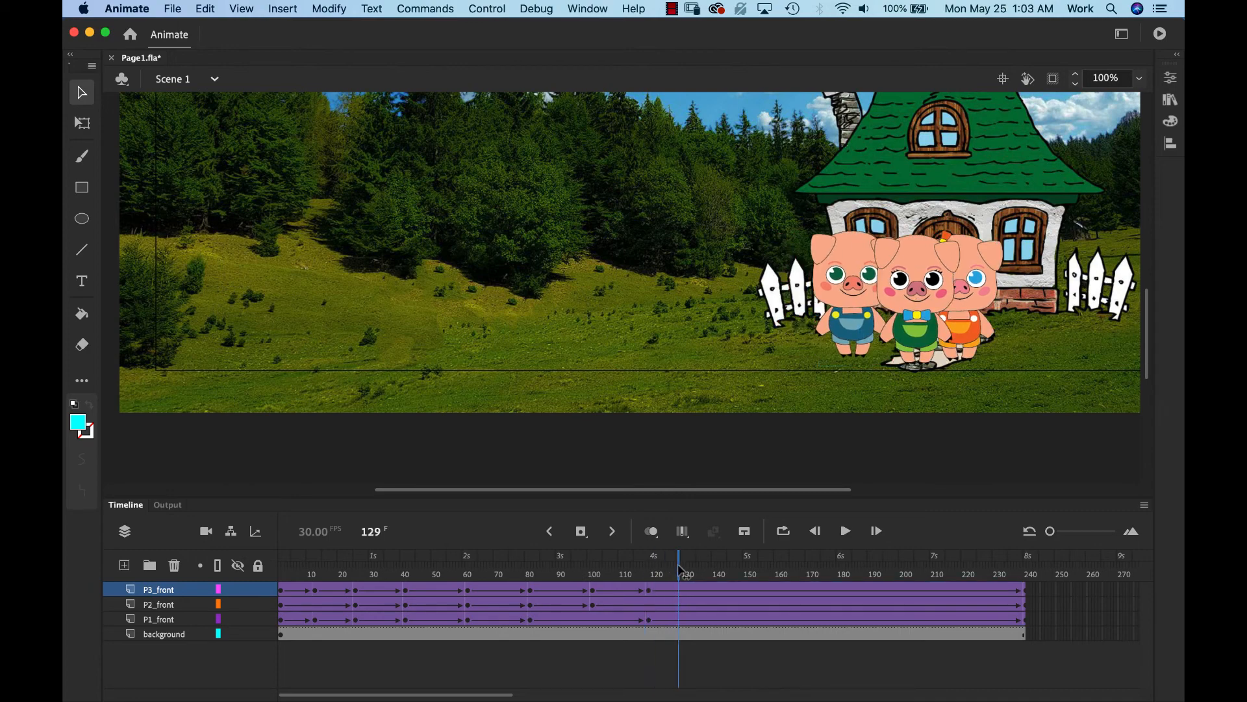
drag(975, 322, 1024, 321)
mouse_move(857, 298)
mouse_down()
mouse_move(926, 295)
mouse_move(861, 293)
mouse_up()
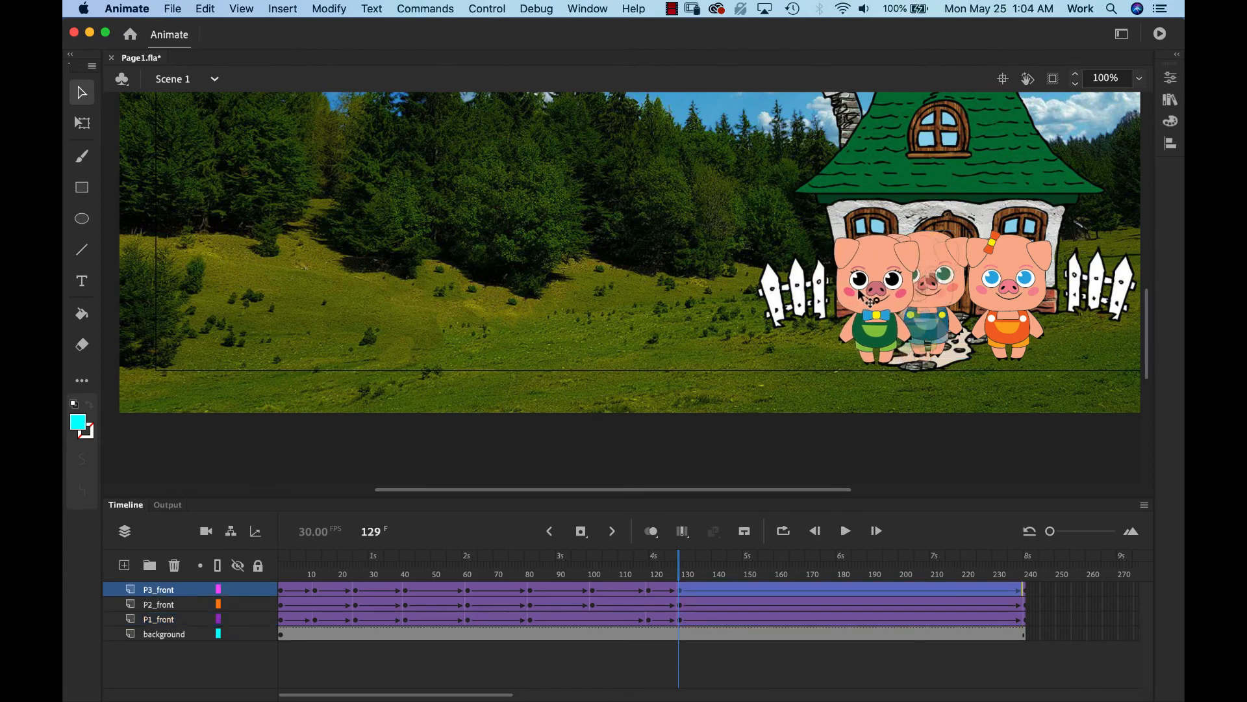
Step: At frame 145, move the P2_front and P1_front pigs further ahead of the P3_front pig toward the stage edge
drag(679, 570, 726, 571)
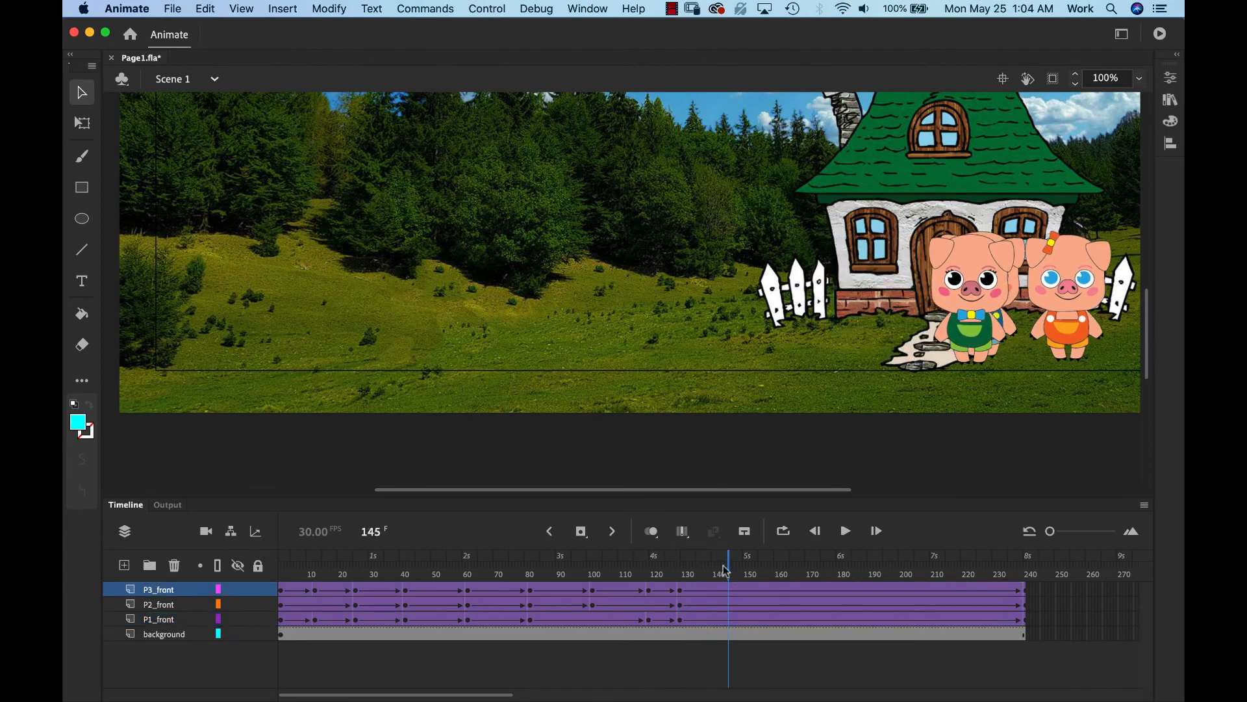
drag(492, 690, 575, 691)
drag(946, 403, 769, 408)
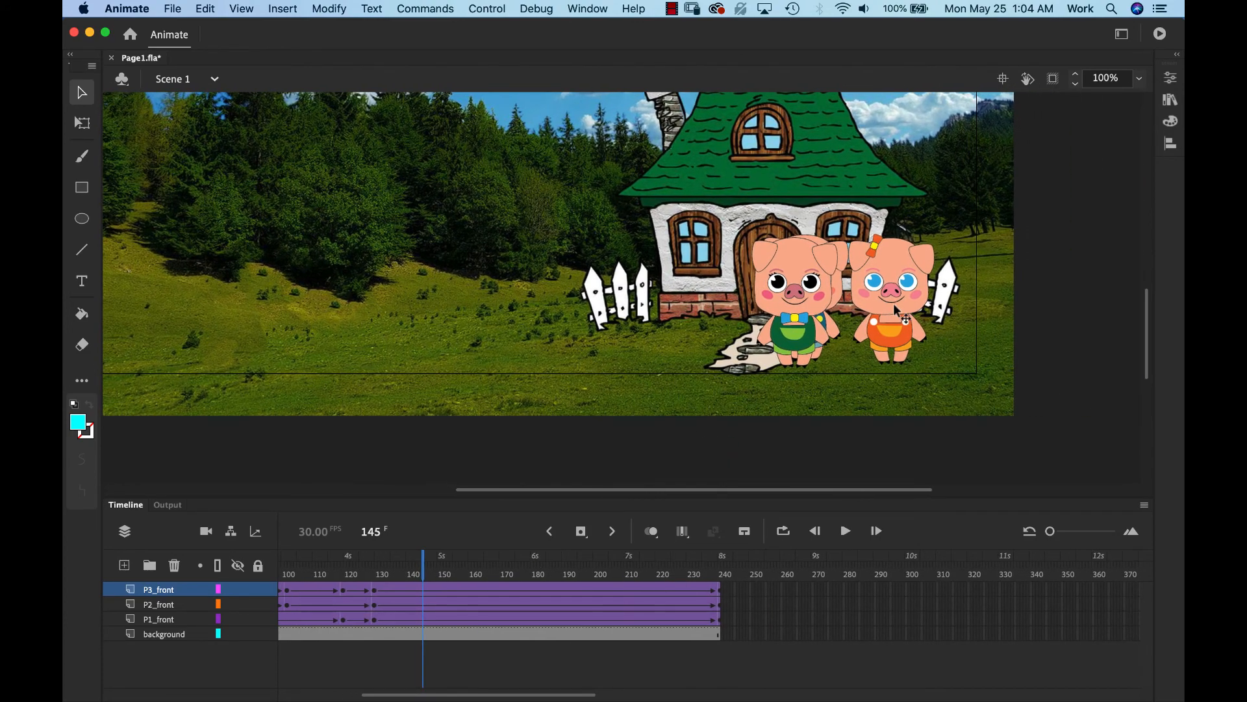
drag(894, 310, 947, 309)
drag(832, 298, 863, 301)
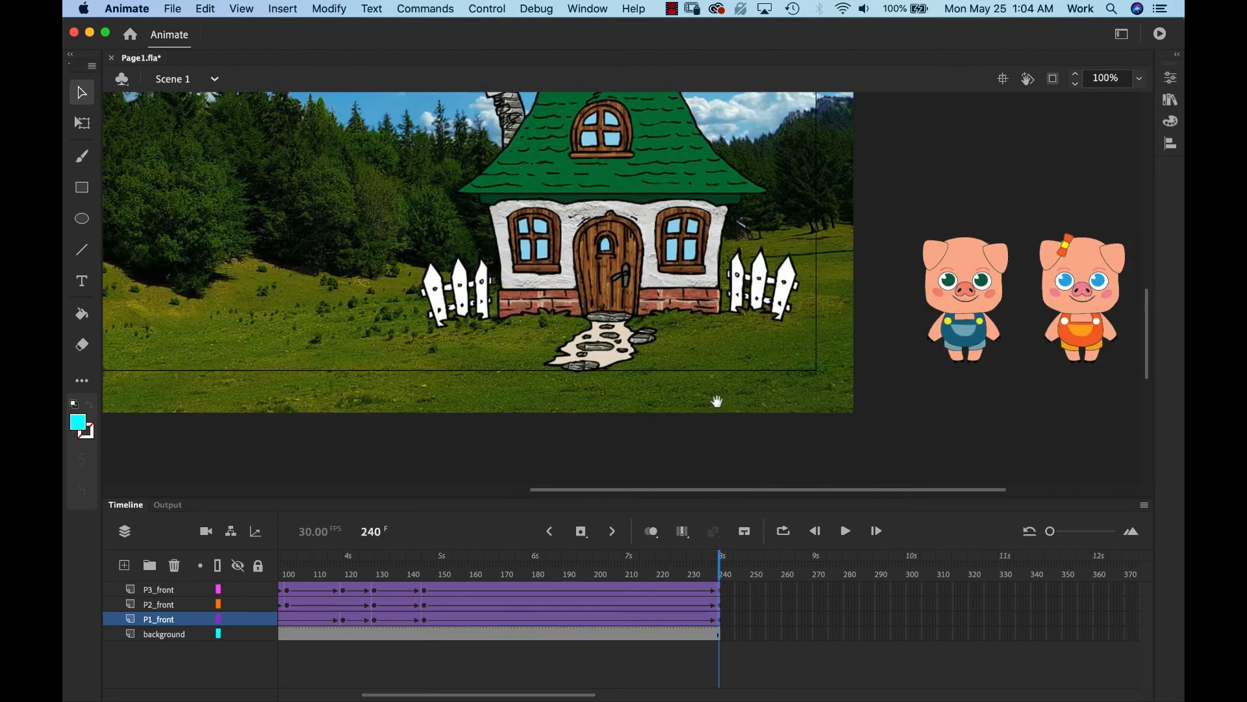
Step: At frame 240, reorder the off-stage pigs with P3_front nearest the house, P2_front in the middle and P1_front furthest away
drag(715, 401, 466, 391)
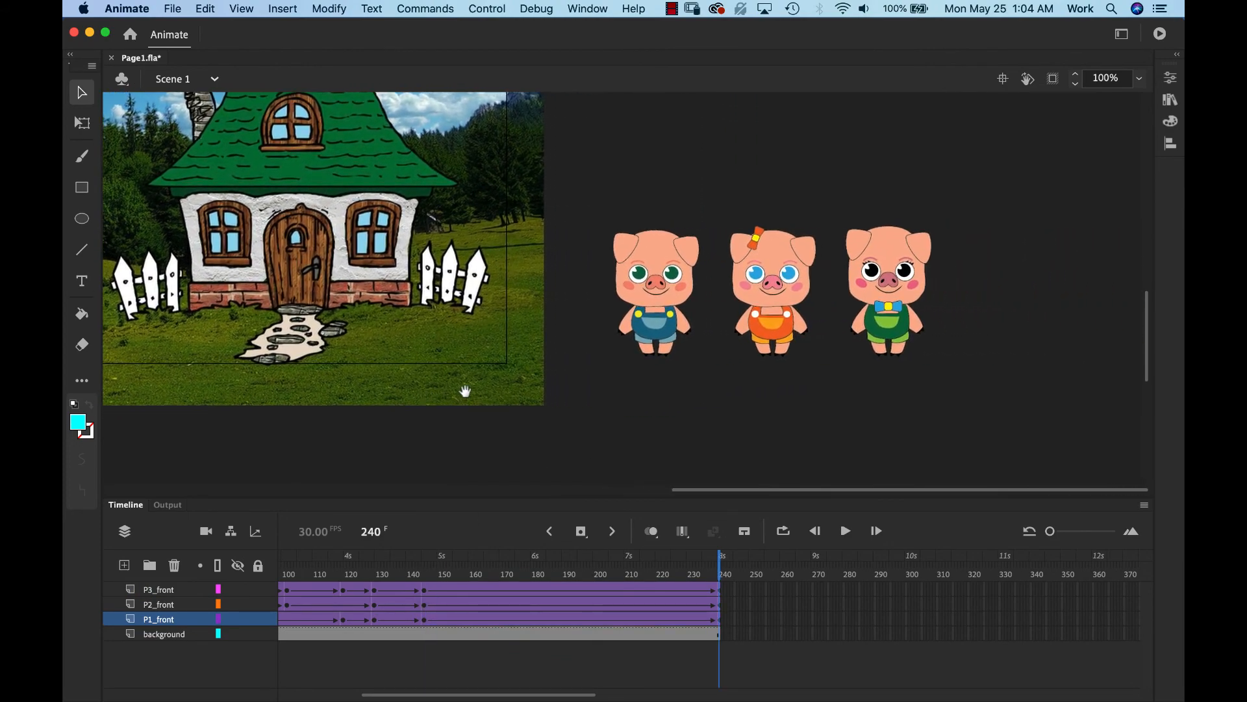
drag(650, 293, 963, 297)
key(super+minus)
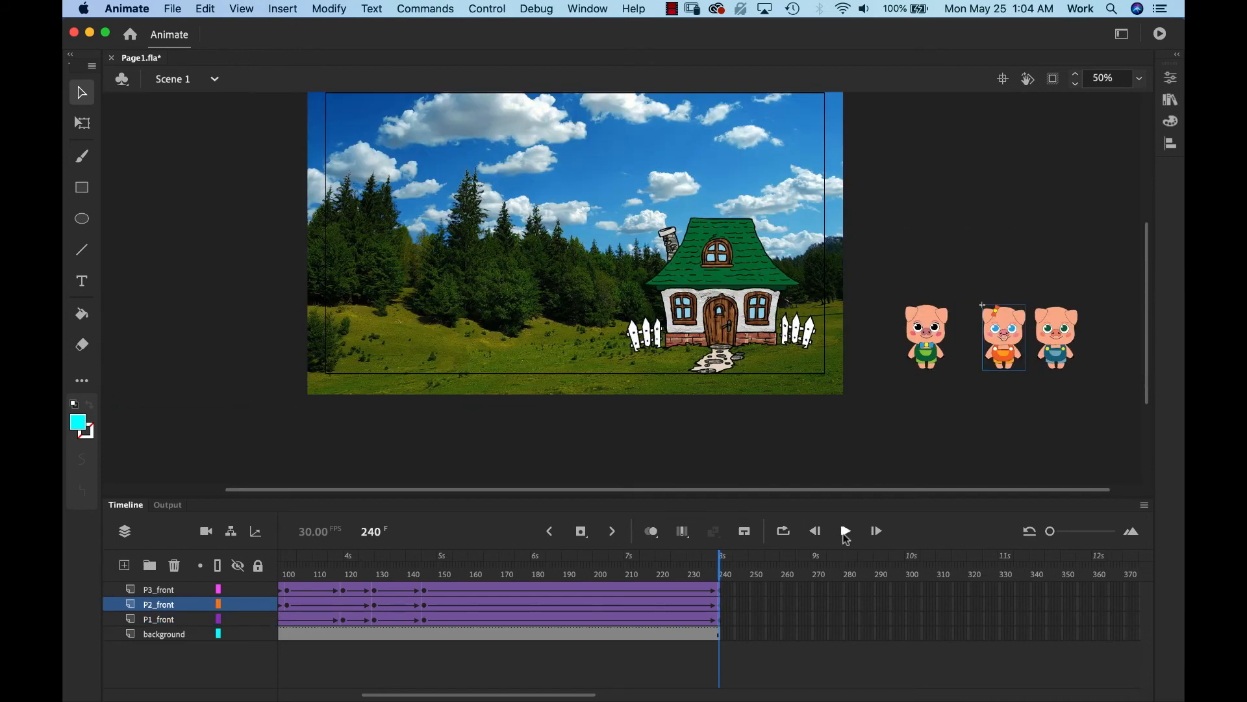
Step: Play back the animation to review the pigs' bouncing and overtaking, replaying it from around frame 75
click(845, 531)
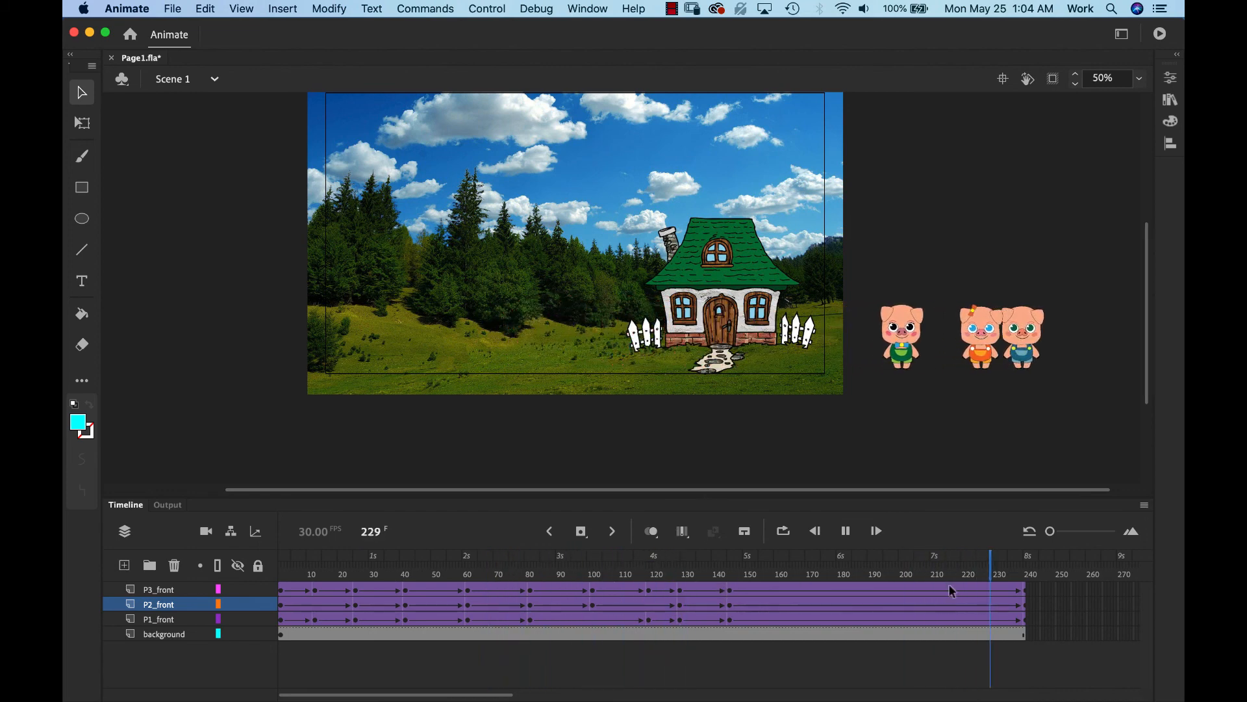
drag(1025, 561, 522, 609)
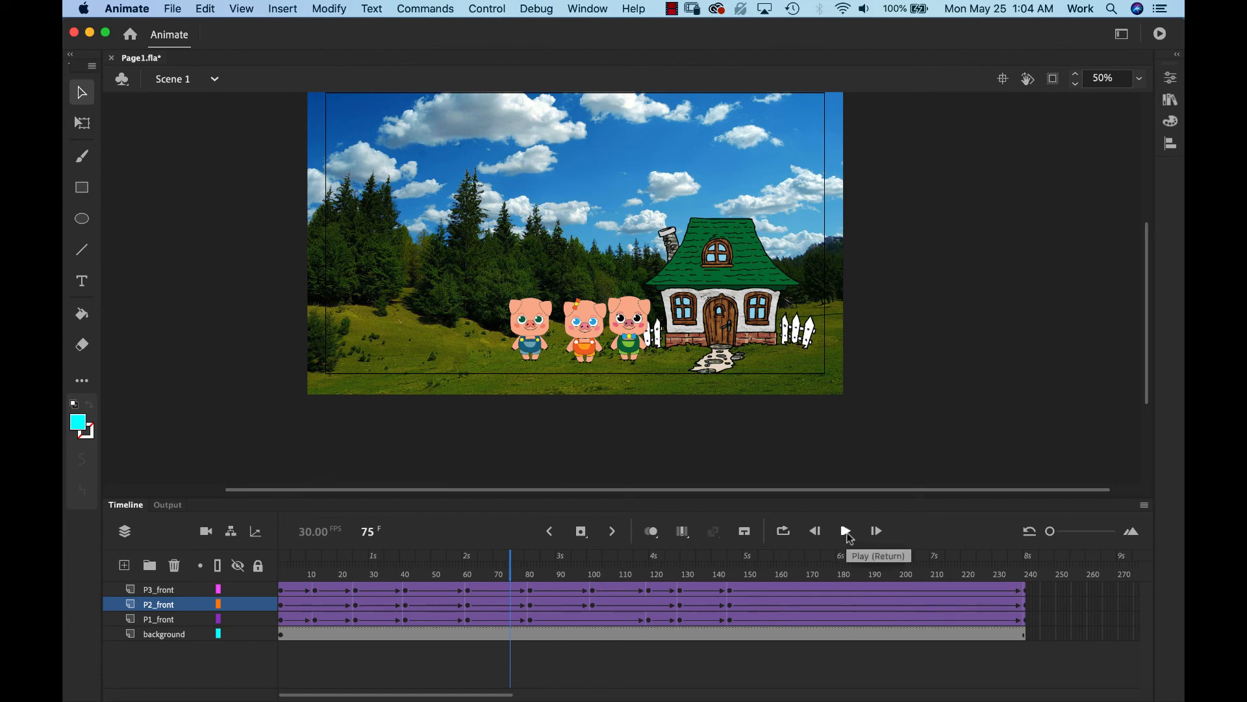
click(847, 537)
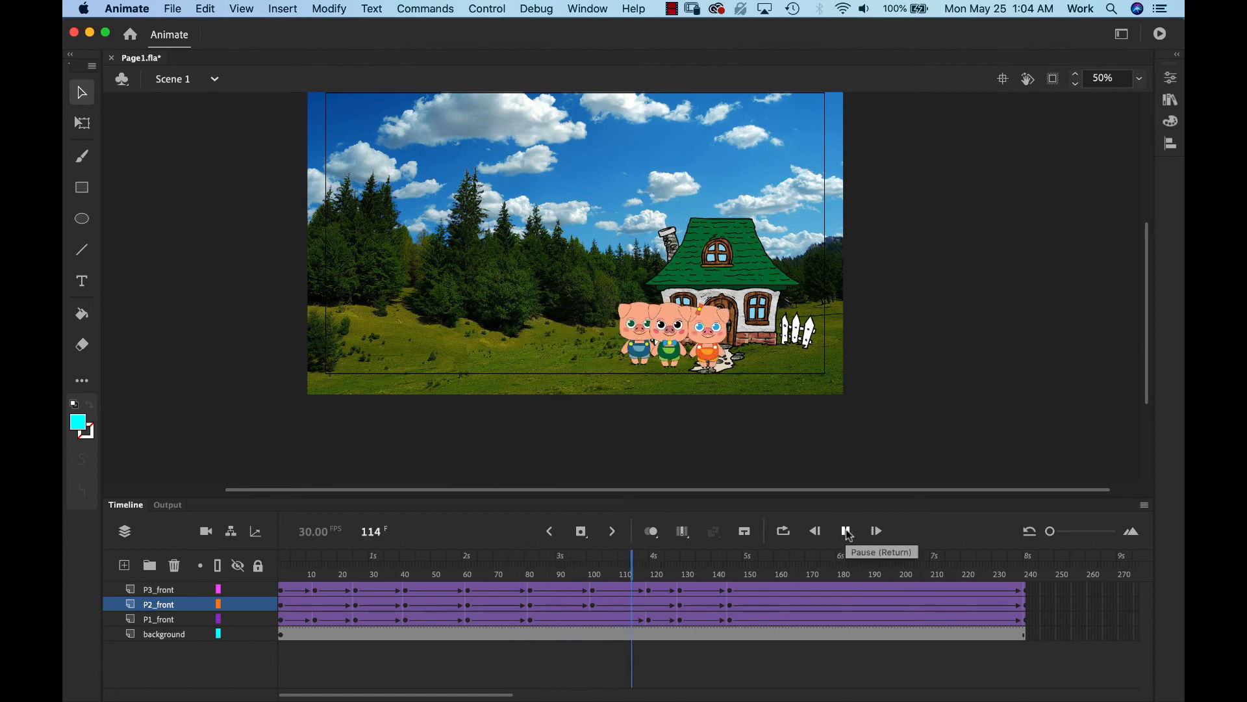
Step: Replay the pigs' bouncing near the house at 100% zoom, pausing at frame 143 and again at frame 114
click(846, 531)
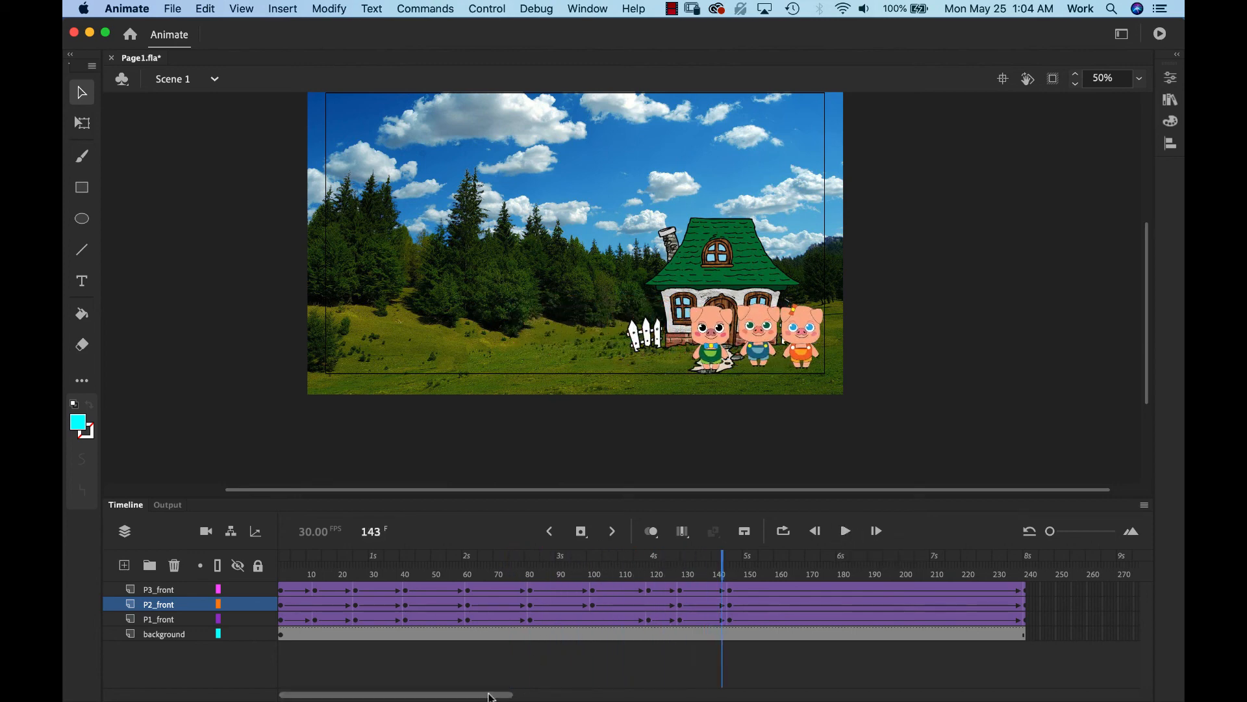
drag(489, 694, 536, 695)
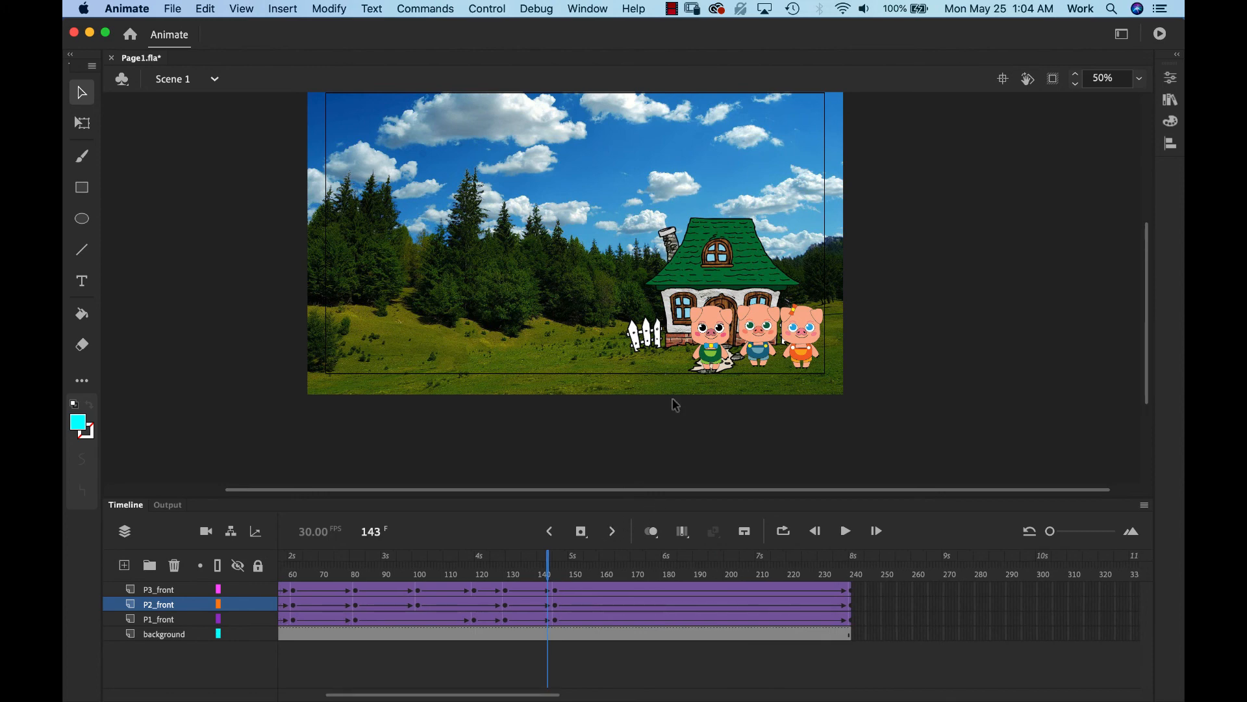
key(super+1)
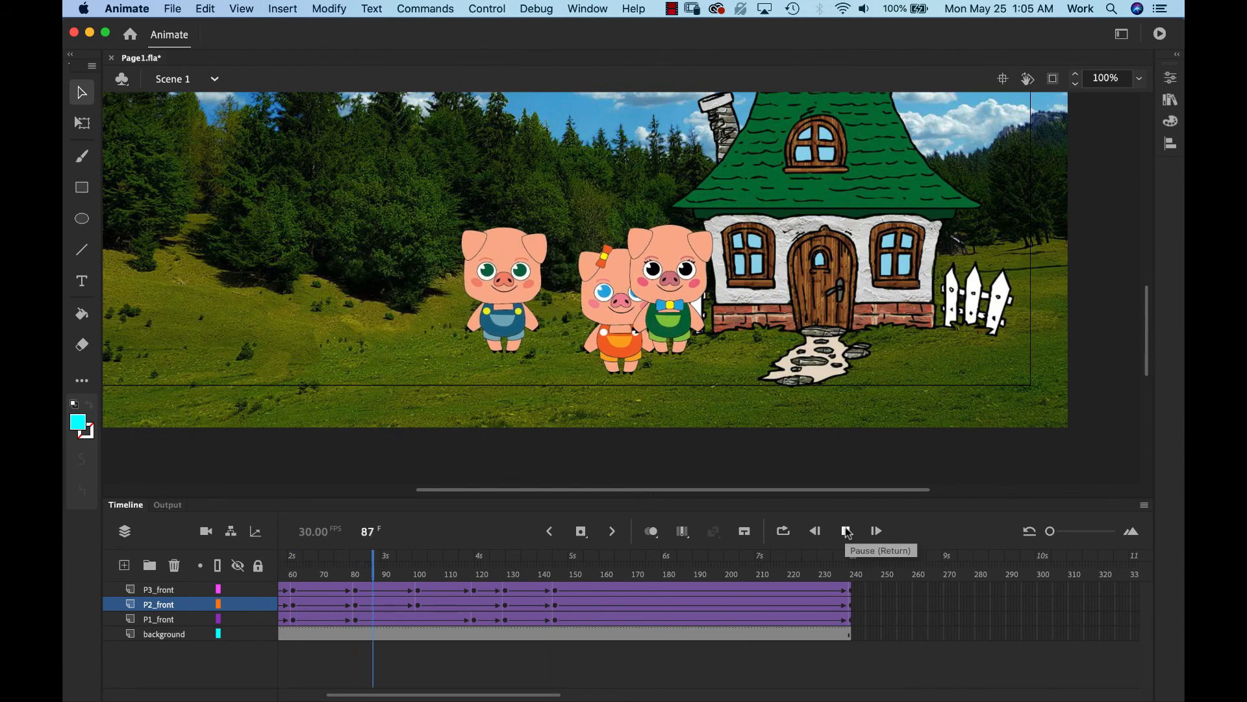
click(846, 531)
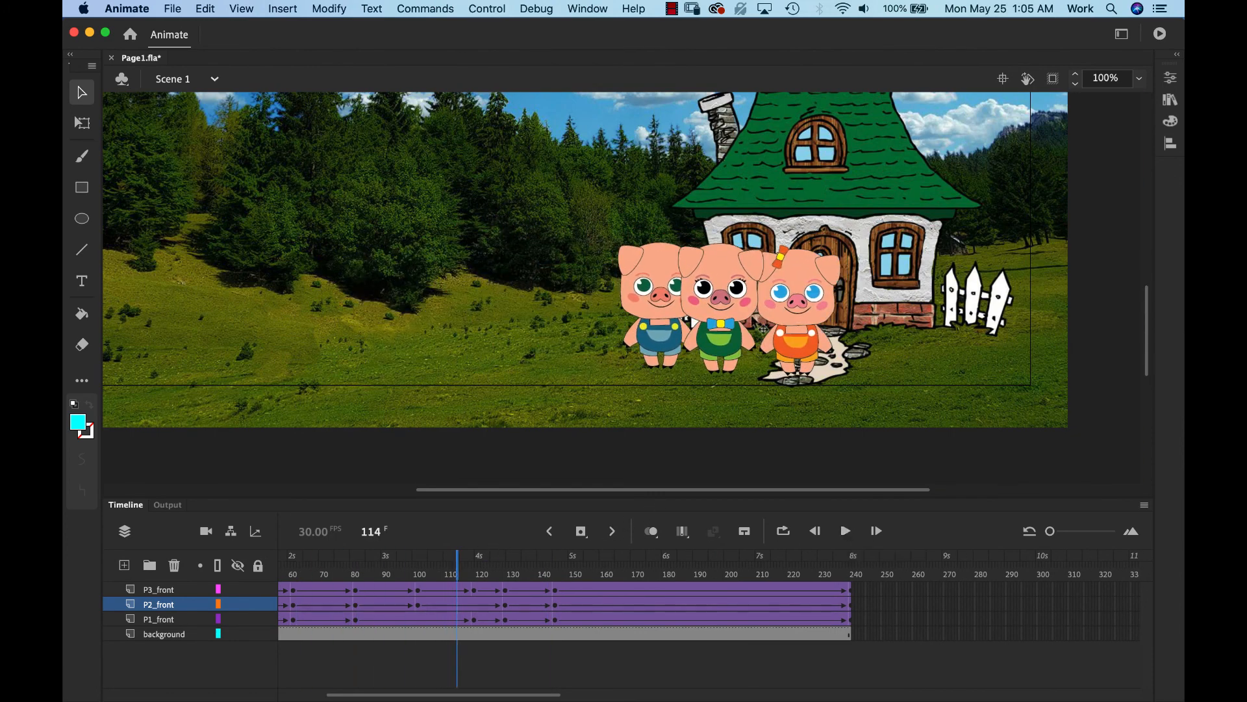
Step: Briefly hide and reshow the P3_front layer to check which pig it holds
click(158, 592)
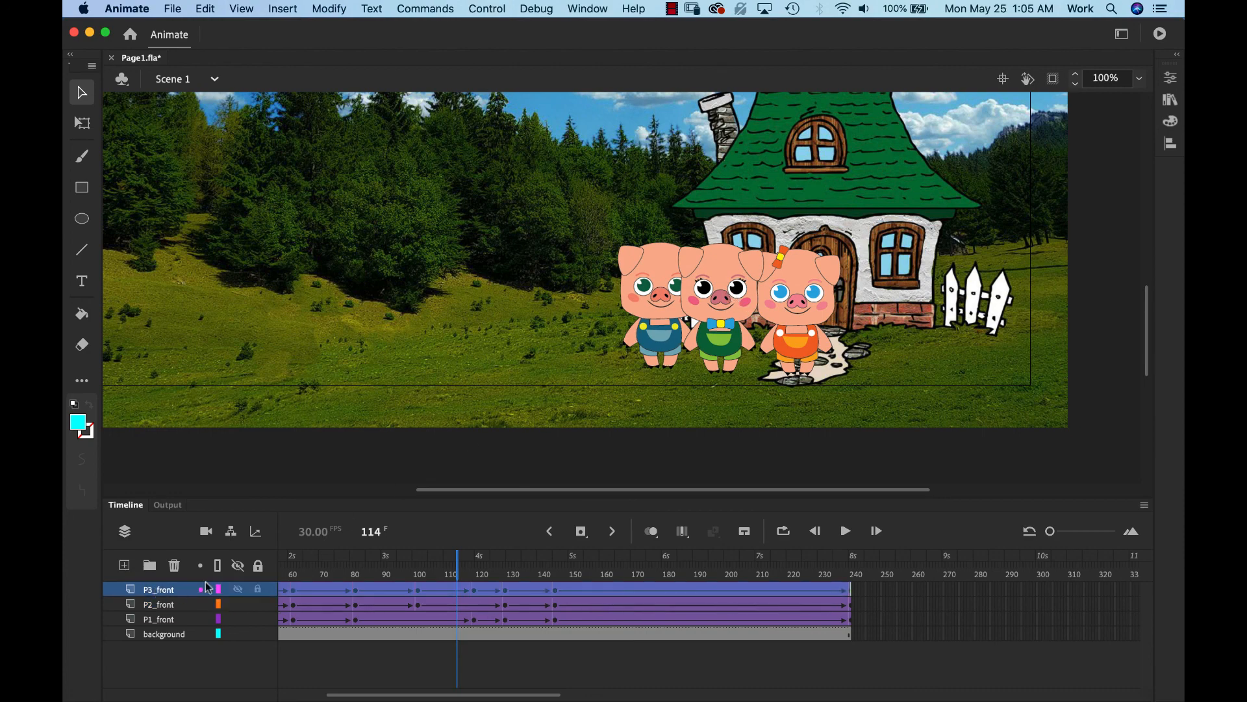
click(239, 590)
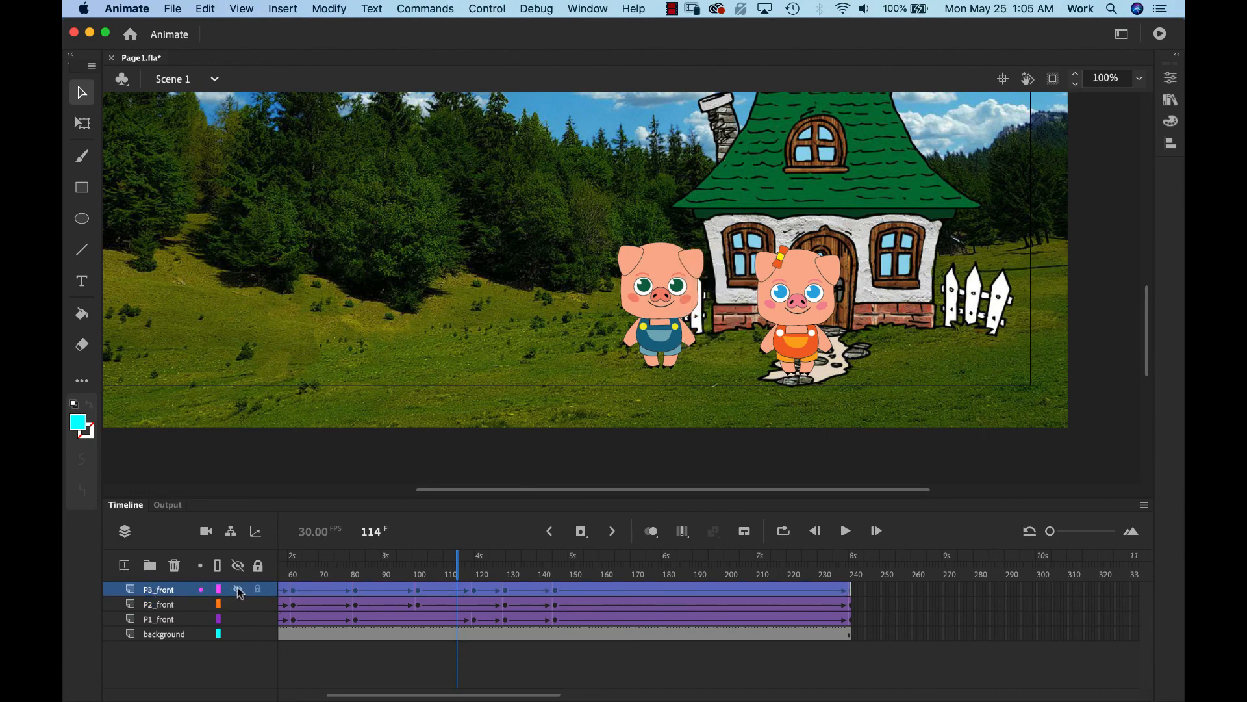
click(239, 590)
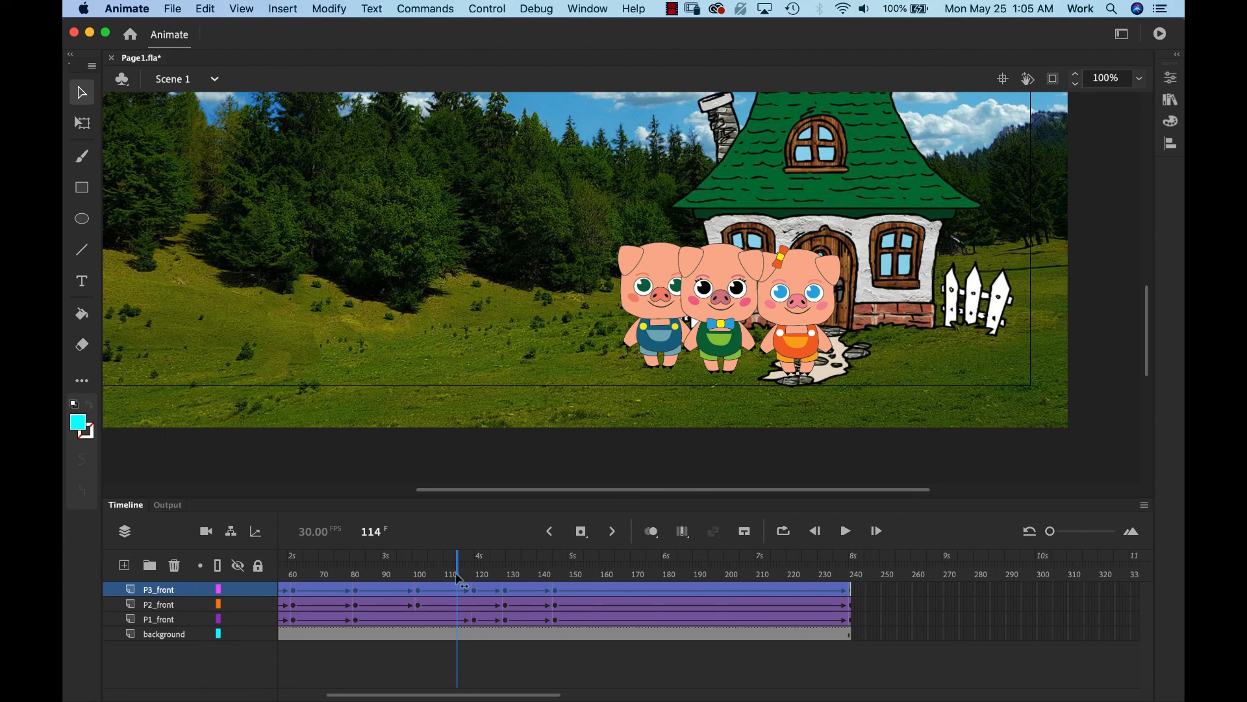
Step: Clear the P3_front keyframe at frame 81 to remove that intermediate bounce position
drag(459, 580, 411, 583)
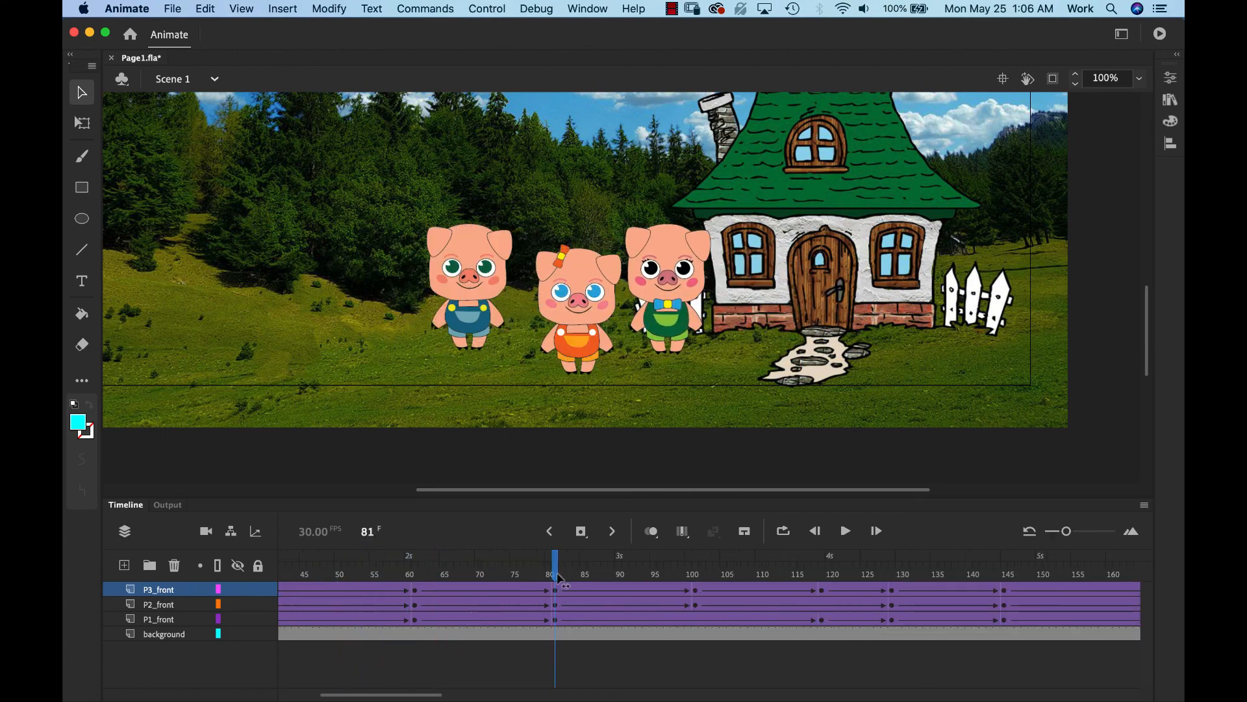
click(557, 592)
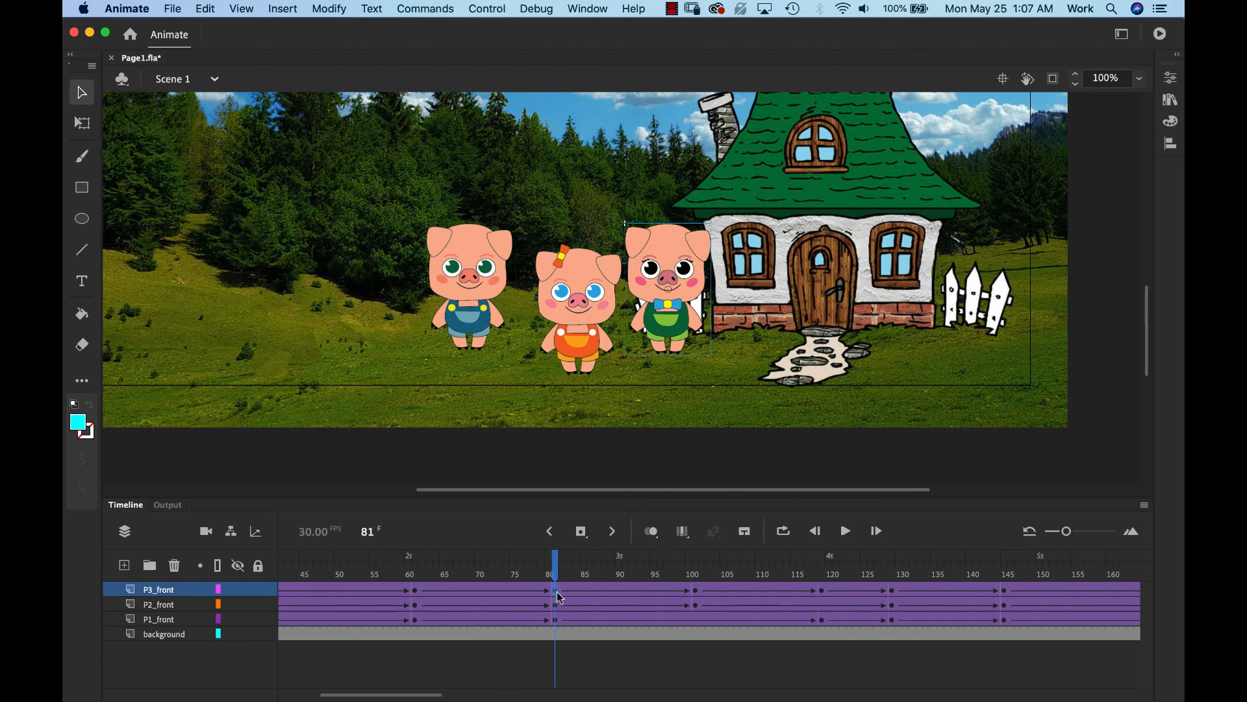
right_click(559, 595)
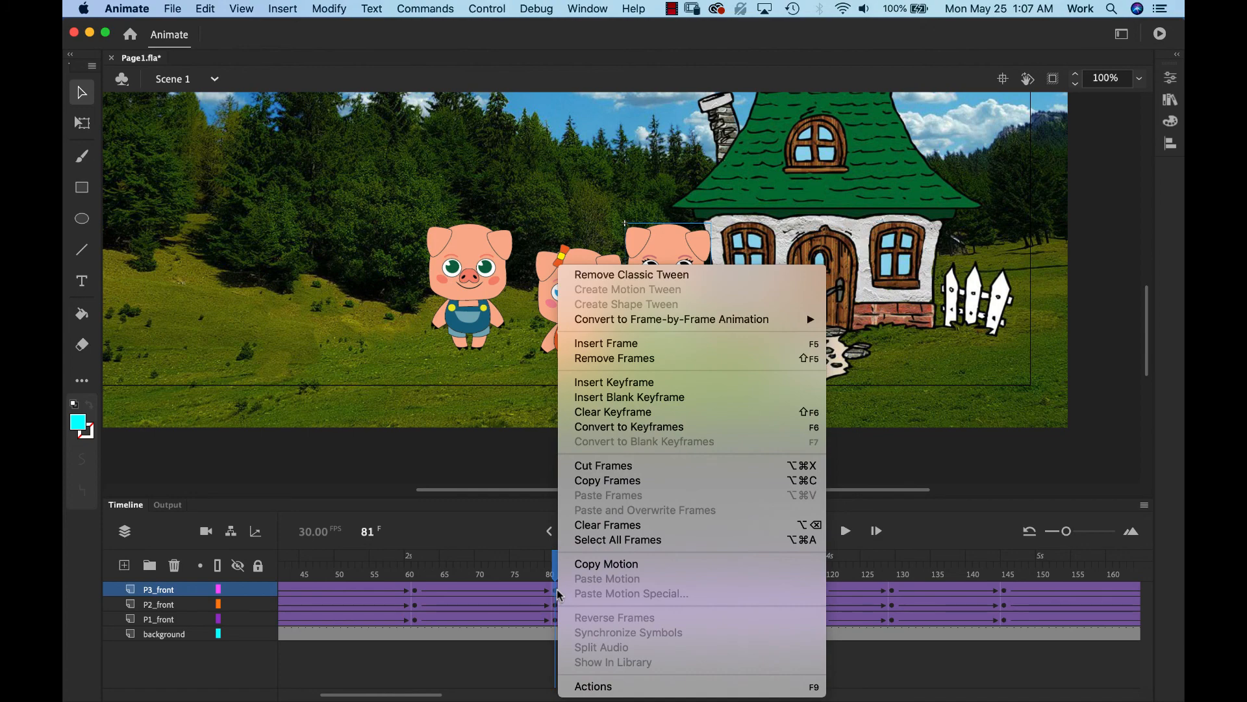
click(652, 414)
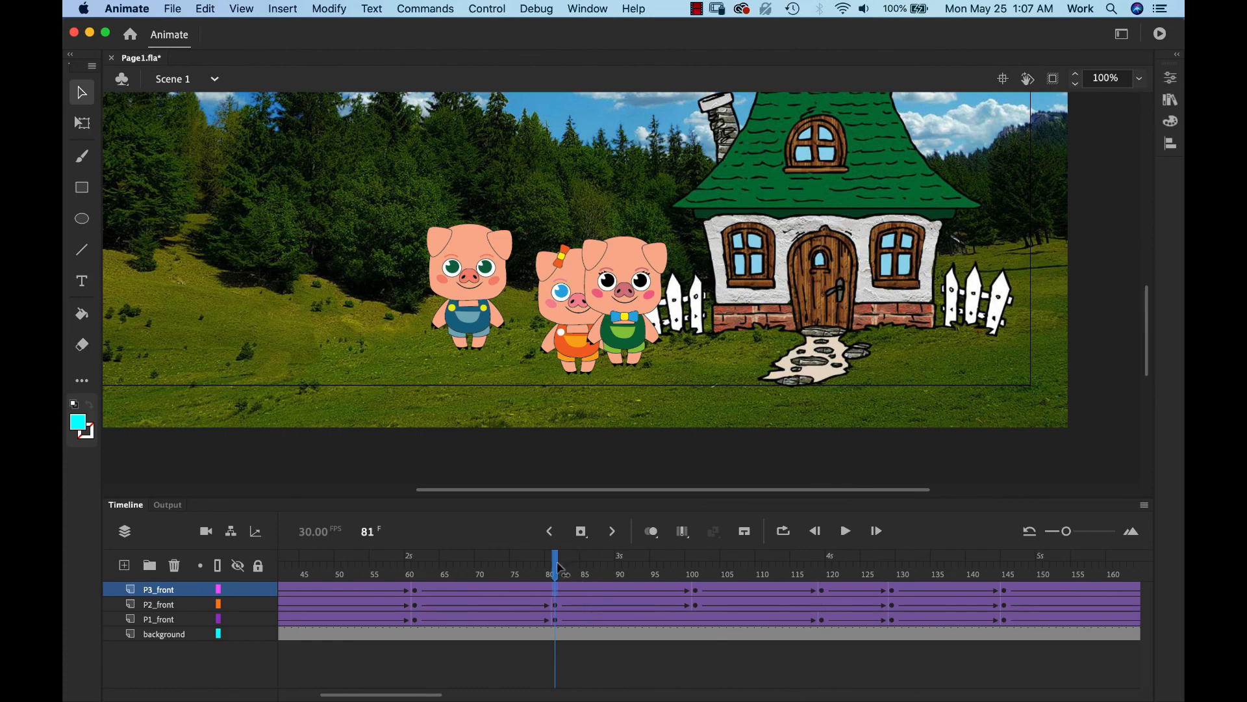
Step: At frame 101, lower the P3_front pig until its feet are level with the P2_front pig's feet
drag(558, 566, 697, 560)
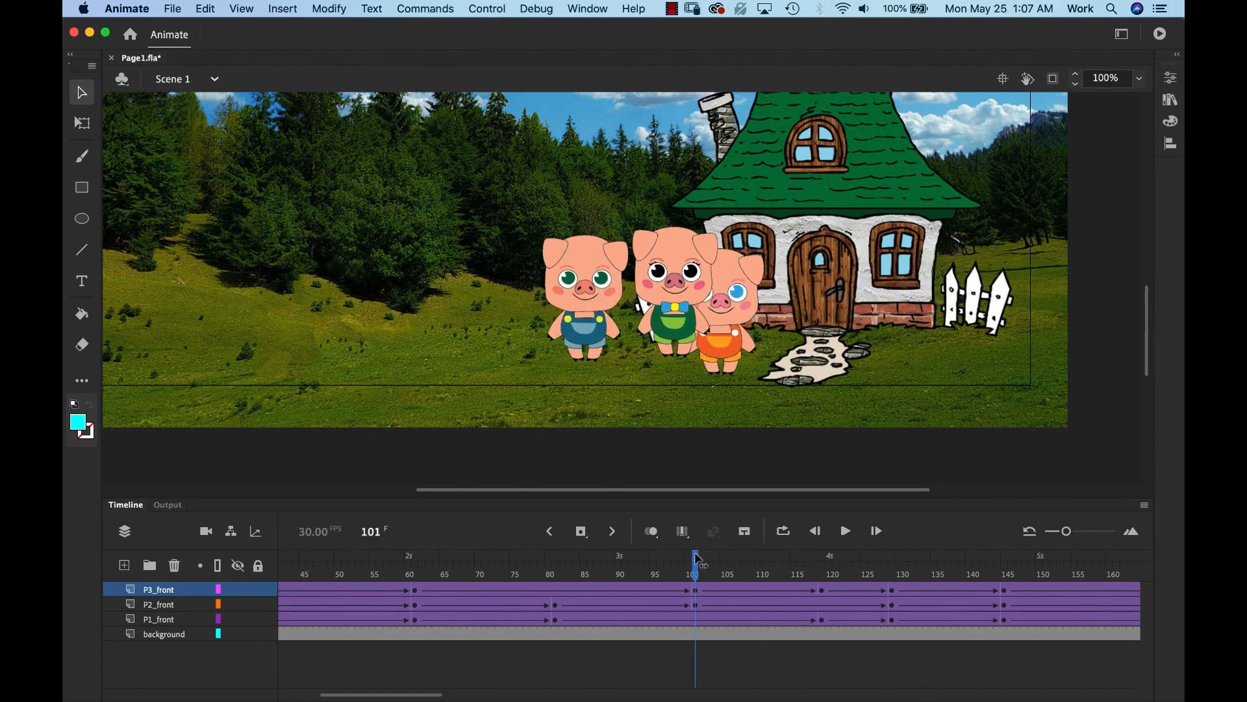
click(697, 591)
drag(667, 312, 666, 338)
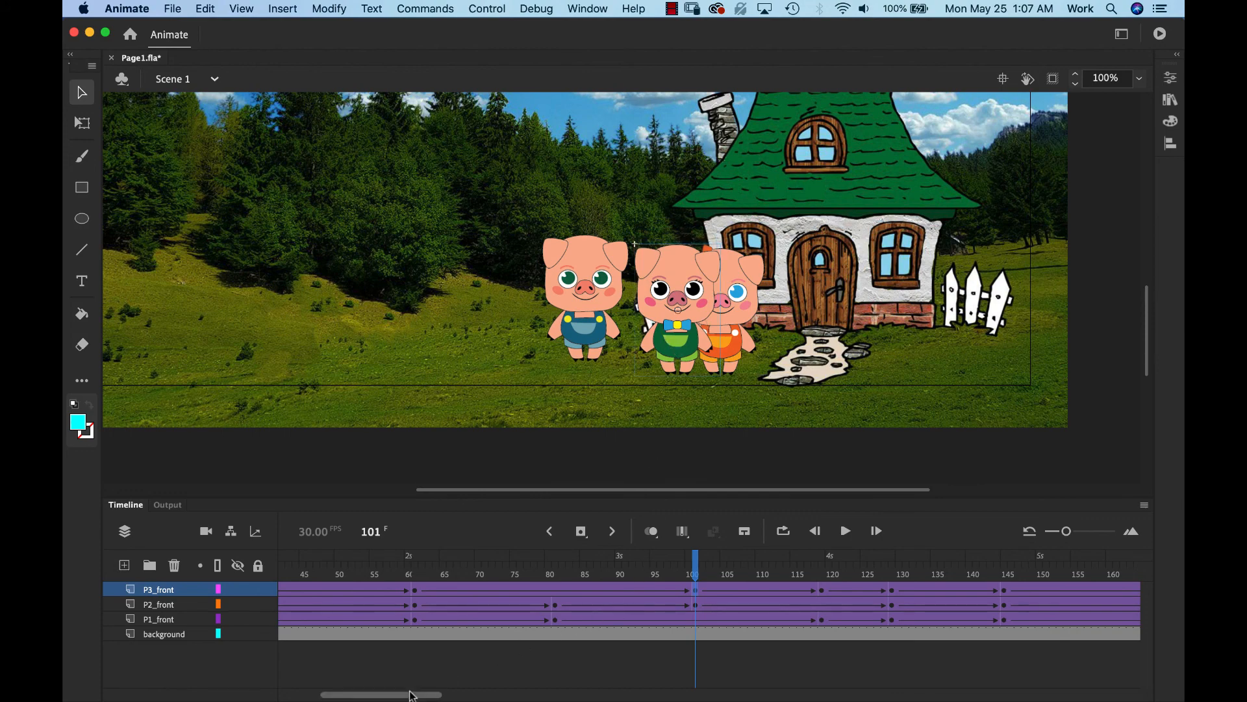
Step: Play the animation through to frame 240 with the whole stage in view at 50% zoom
drag(414, 694, 349, 697)
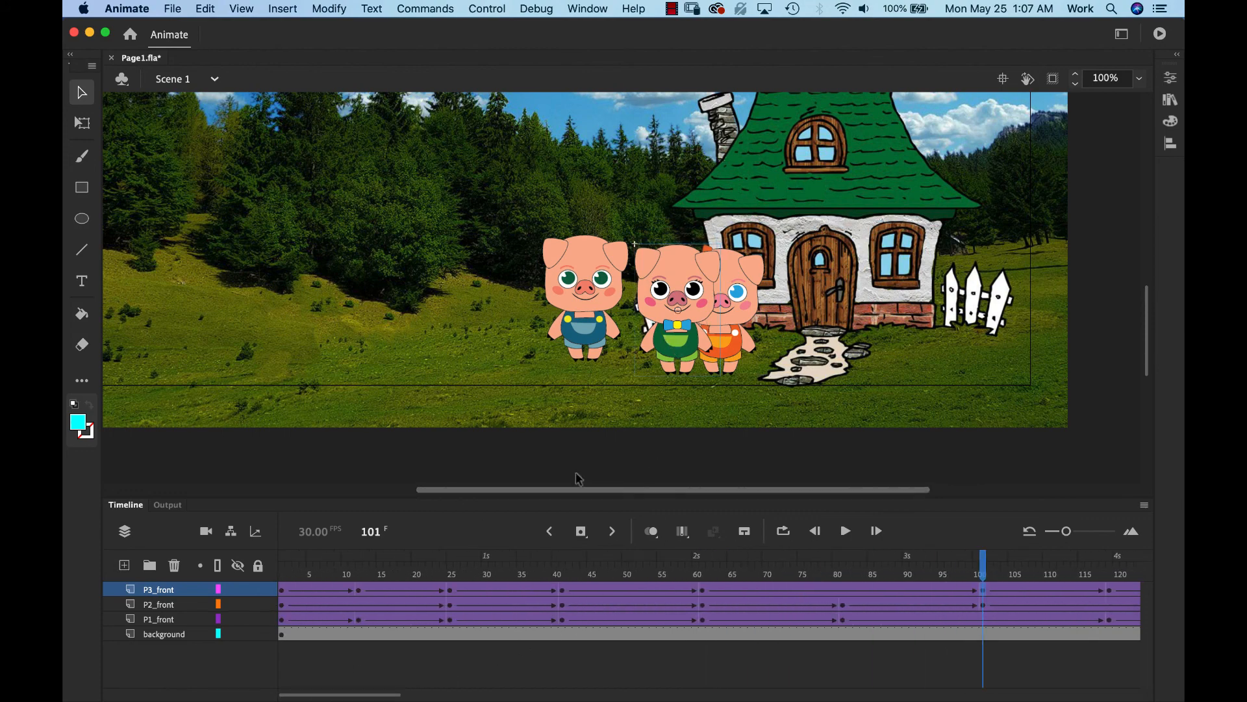
key(super+minus)
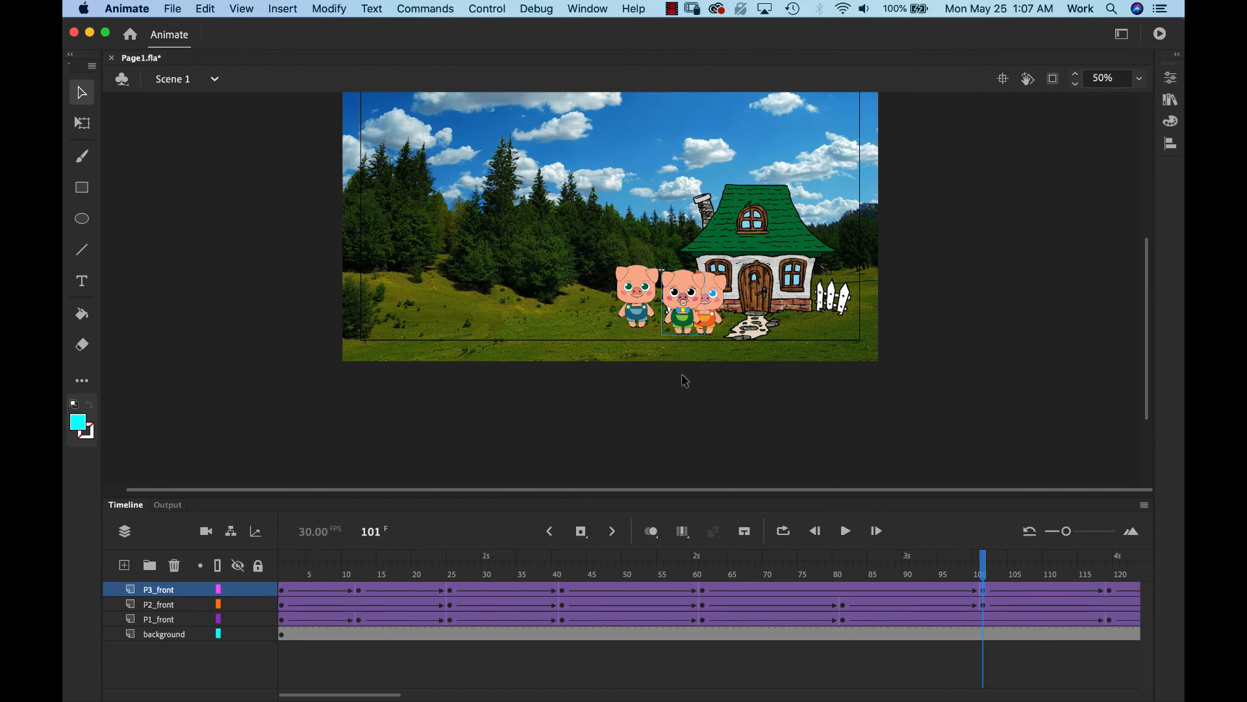
drag(655, 323, 657, 388)
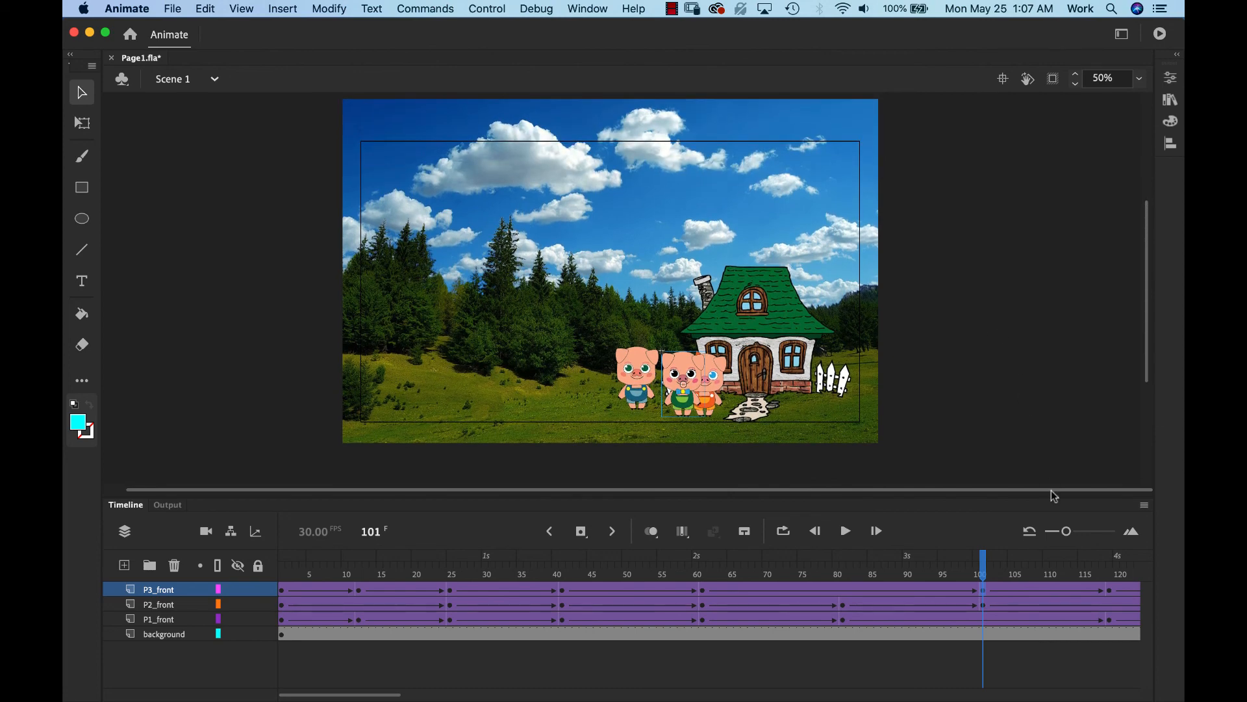
click(846, 529)
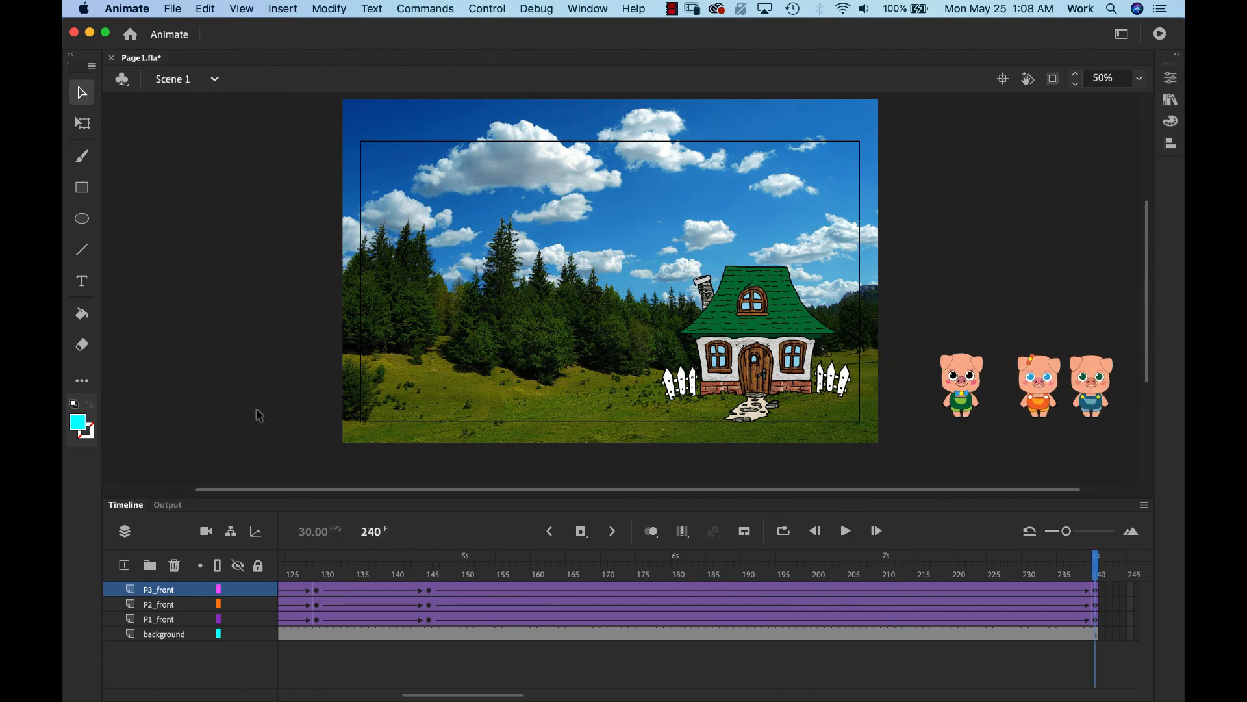
Step: Save the Page1.fla animation document
click(173, 9)
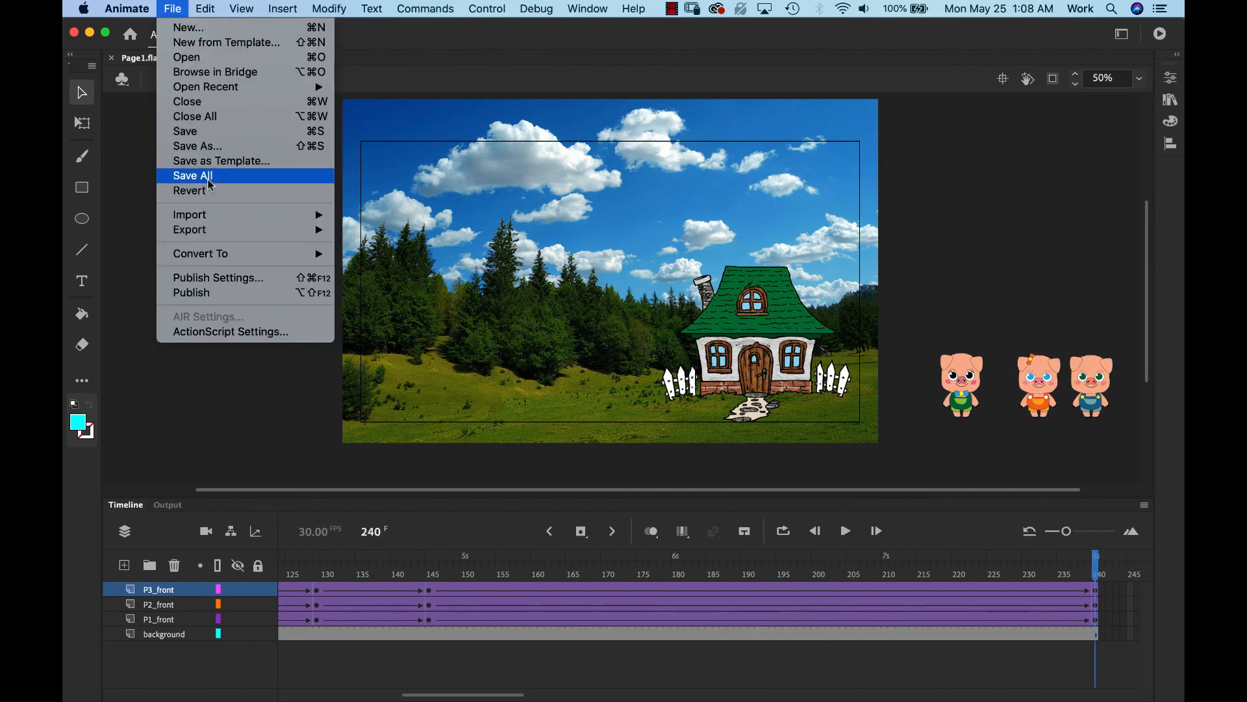